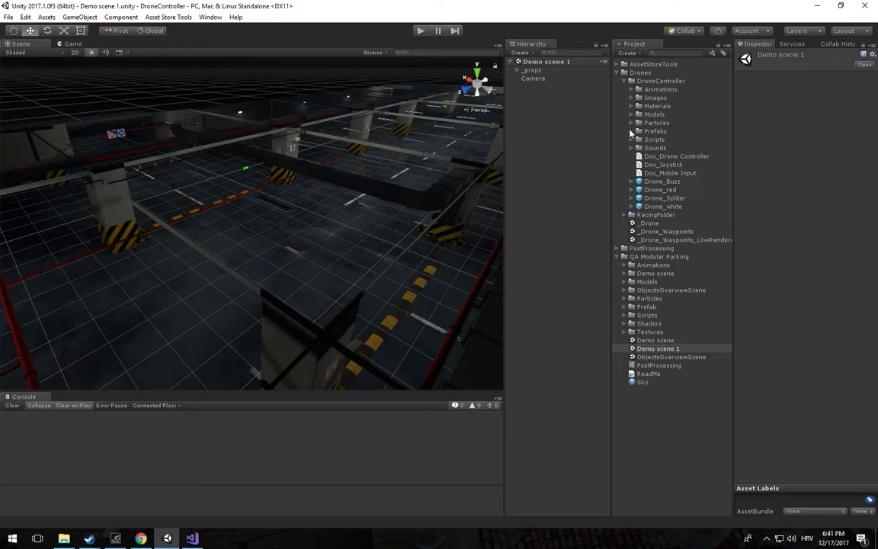
Step: Add the _Main Camera prefab from the DroneController Prefabs folder to the scene and show the game view
{"action": "left_click", "coordinate": [631, 132]}
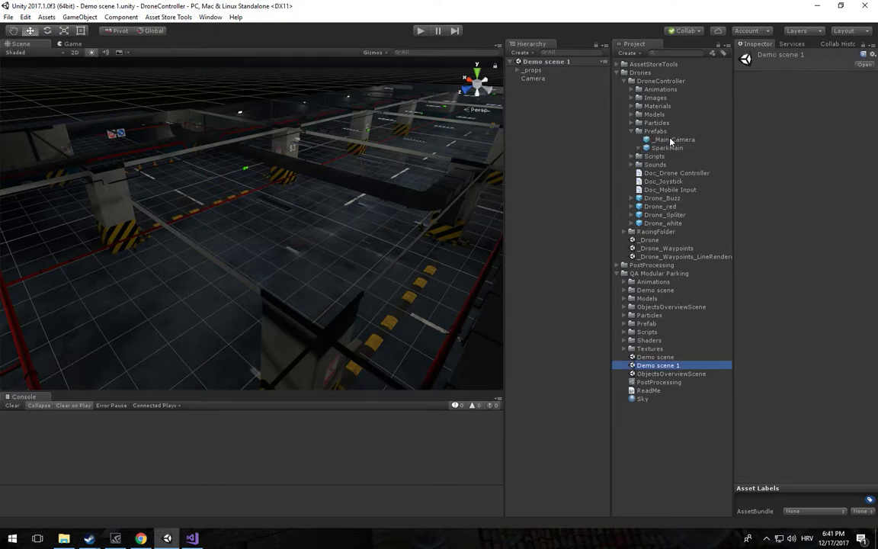
{"action": "left_click_drag", "start_coordinate": [581, 142], "coordinate": [535, 162]}
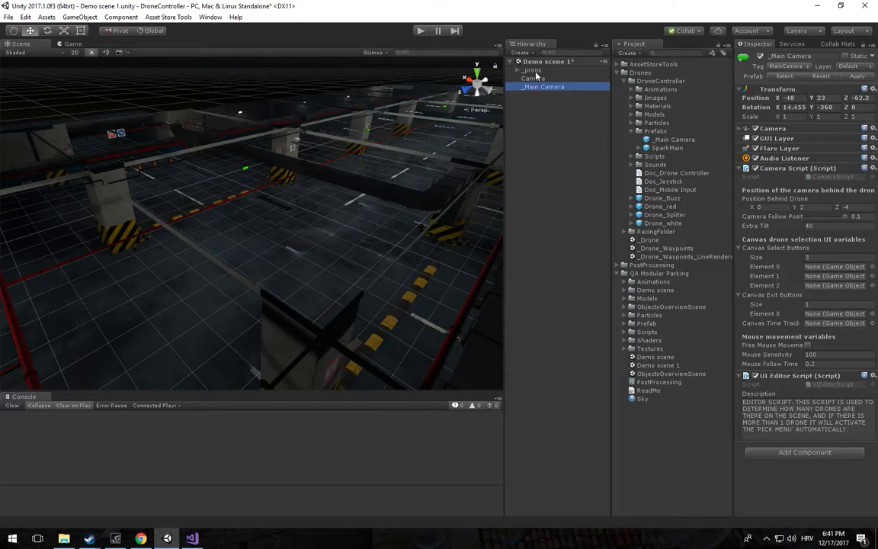
{"action": "left_click", "coordinate": [84, 45]}
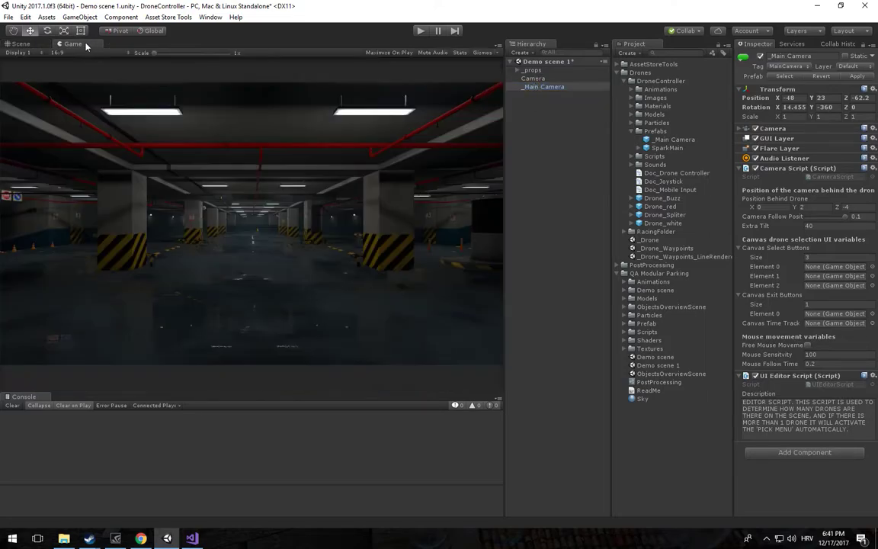
Step: Copy the Transform values of the existing Camera onto _Main Camera and delete the old Camera
{"action": "left_click", "coordinate": [534, 79]}
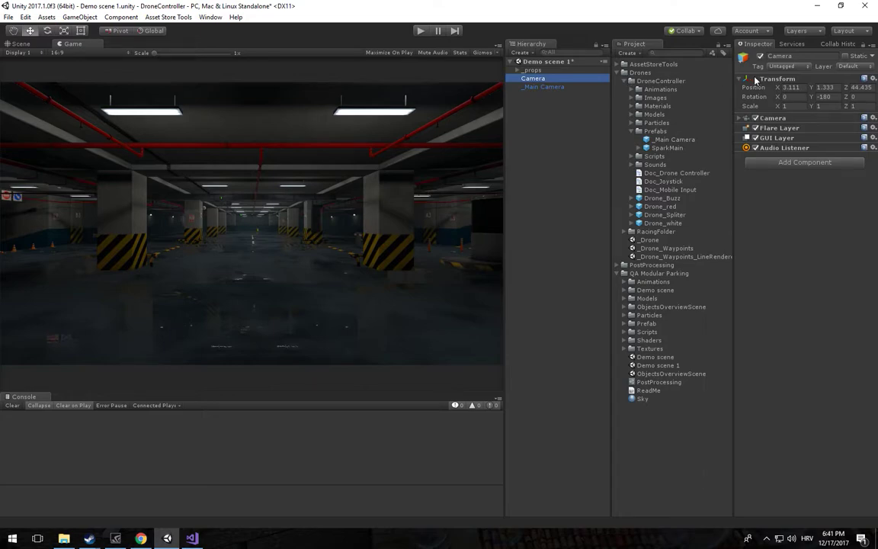
{"action": "right_click", "coordinate": [753, 80]}
{"action": "left_click", "coordinate": [785, 121]}
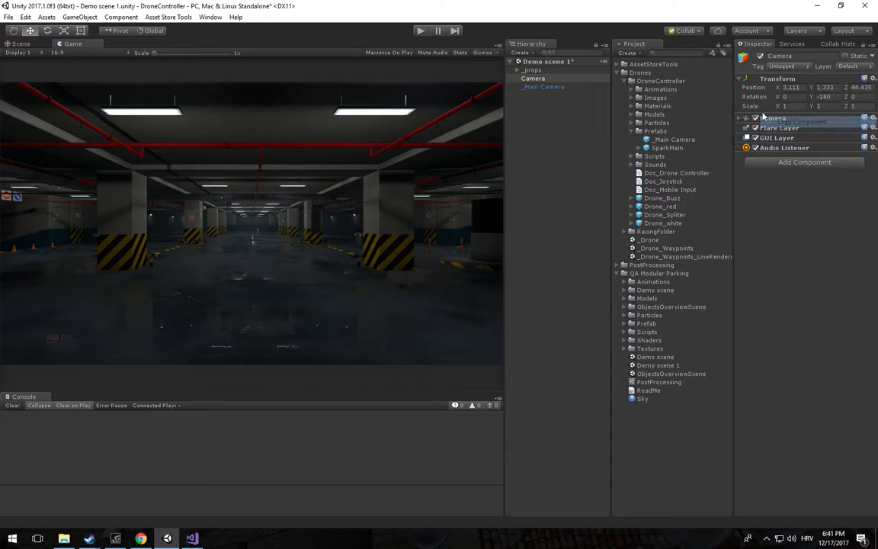
{"action": "left_click", "coordinate": [543, 86]}
{"action": "right_click", "coordinate": [778, 90]}
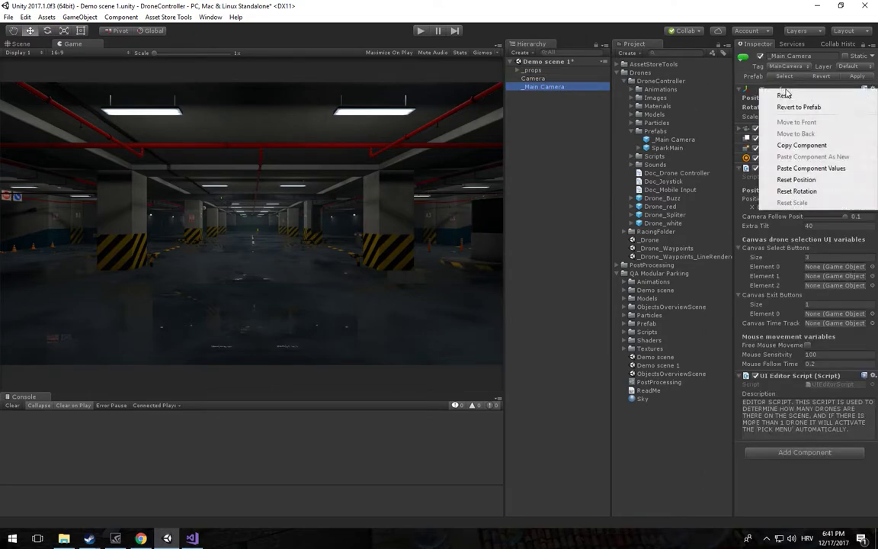
{"action": "left_click", "coordinate": [796, 168]}
{"action": "left_click", "coordinate": [543, 78]}
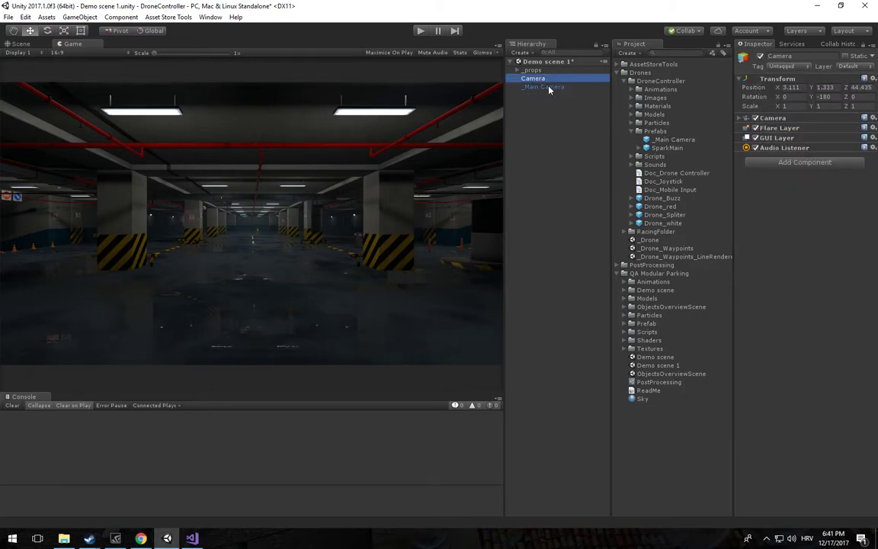
{"action": "key", "text": "Delete"}
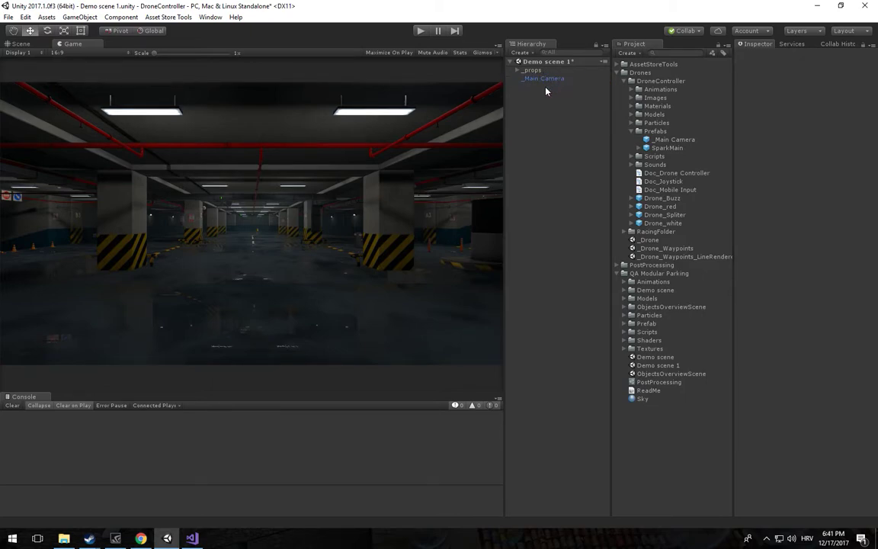
Step: Add the Drone_Buzz prefab from the DroneController folder to the scene hierarchy
{"action": "left_click", "coordinate": [631, 132]}
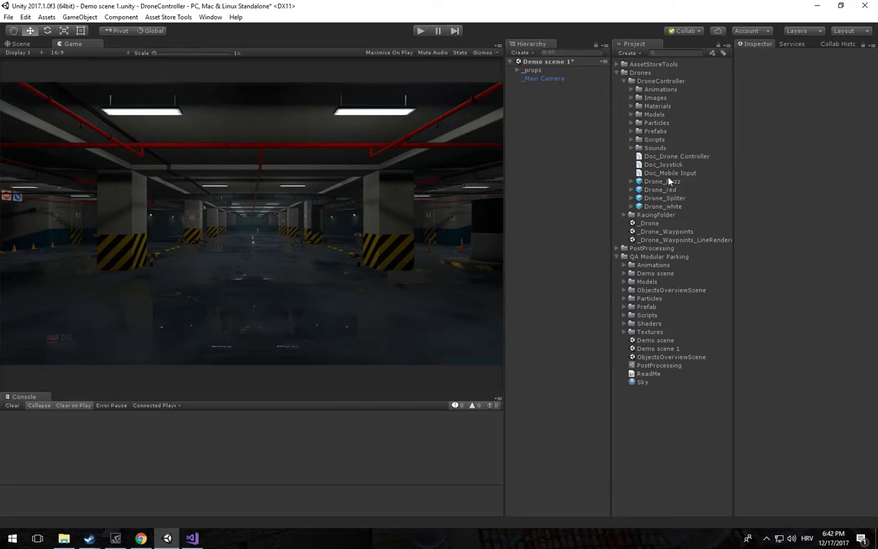
{"action": "left_click_drag", "start_coordinate": [669, 178], "coordinate": [401, 207]}
{"action": "left_click_drag", "start_coordinate": [507, 150], "coordinate": [574, 230]}
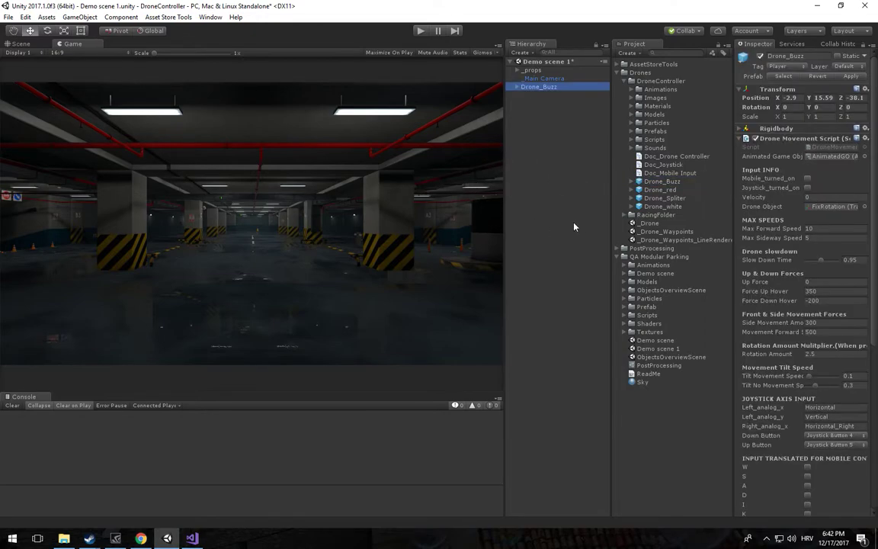
Step: Paste the copied Transform values onto Drone_Buzz and place it before the camera at Y 0.5, Z 42.26
{"action": "left_click", "coordinate": [13, 44]}
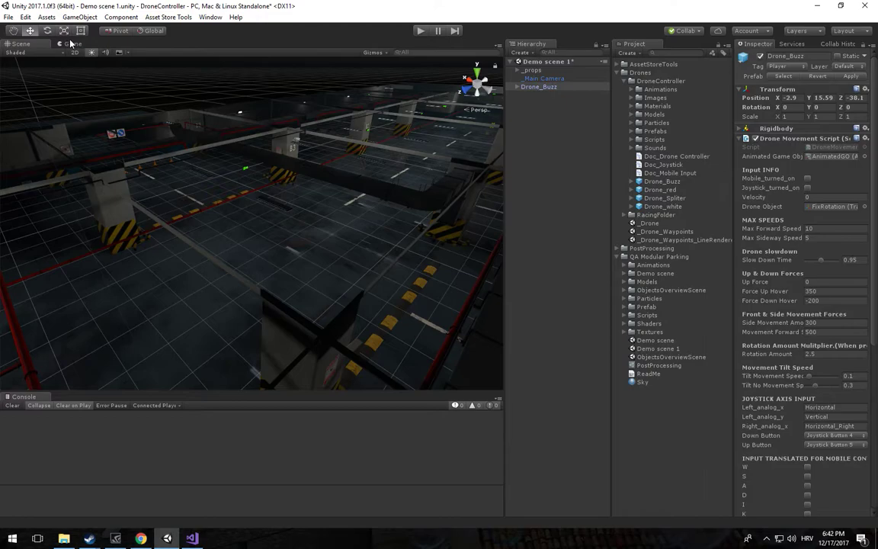
{"action": "left_click", "coordinate": [66, 42]}
{"action": "right_click", "coordinate": [830, 90]}
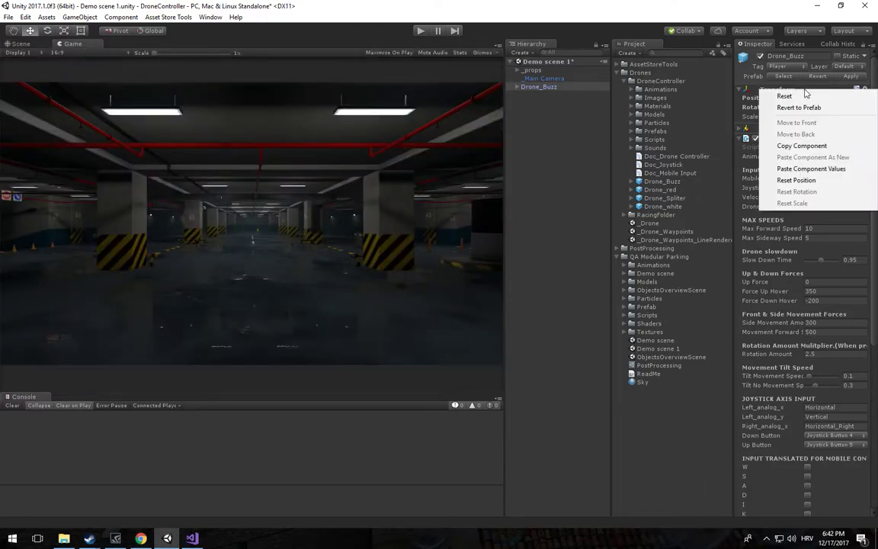
{"action": "left_click", "coordinate": [804, 169]}
{"action": "left_click_drag", "start_coordinate": [841, 98], "coordinate": [809, 100]}
Step: Run the scene, fly the full-size drone around the parking garage to test its controls, and stop play mode
{"action": "left_click", "coordinate": [420, 31]}
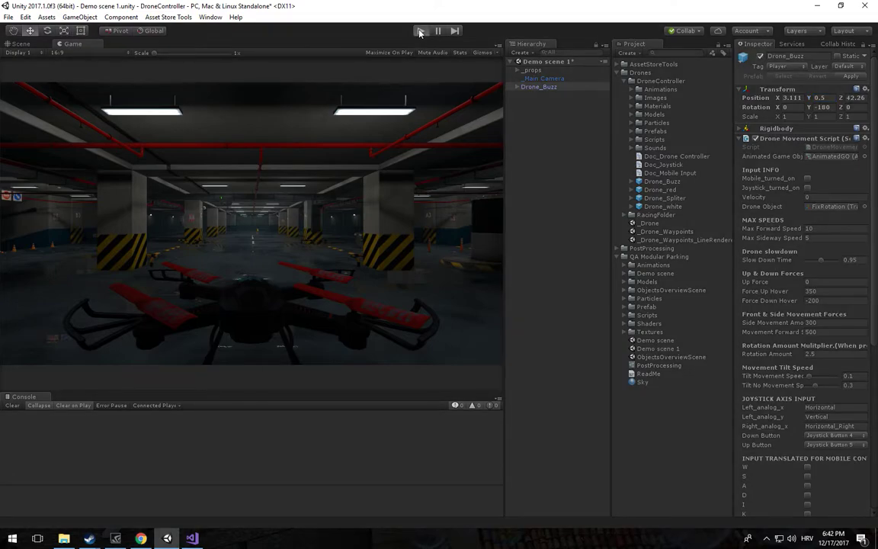
{"action": "key", "text": "w"}
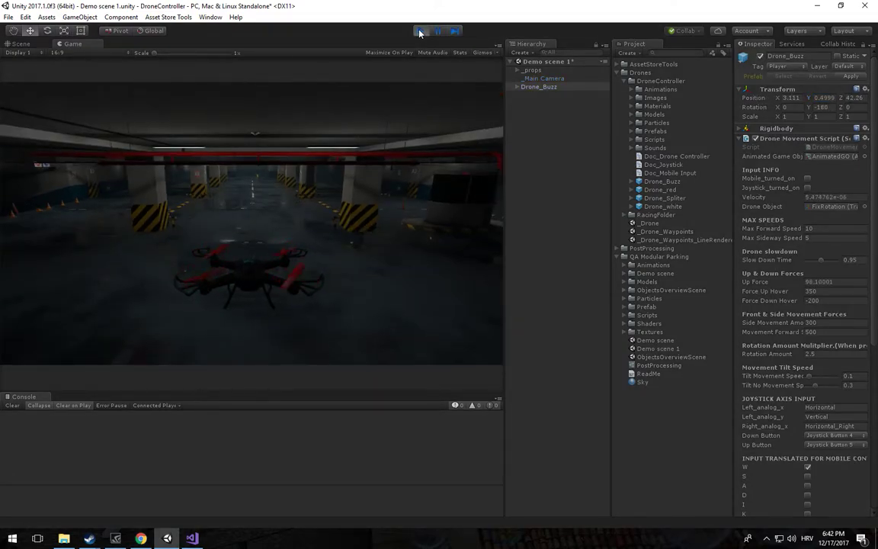
{"action": "key", "text": "a"}
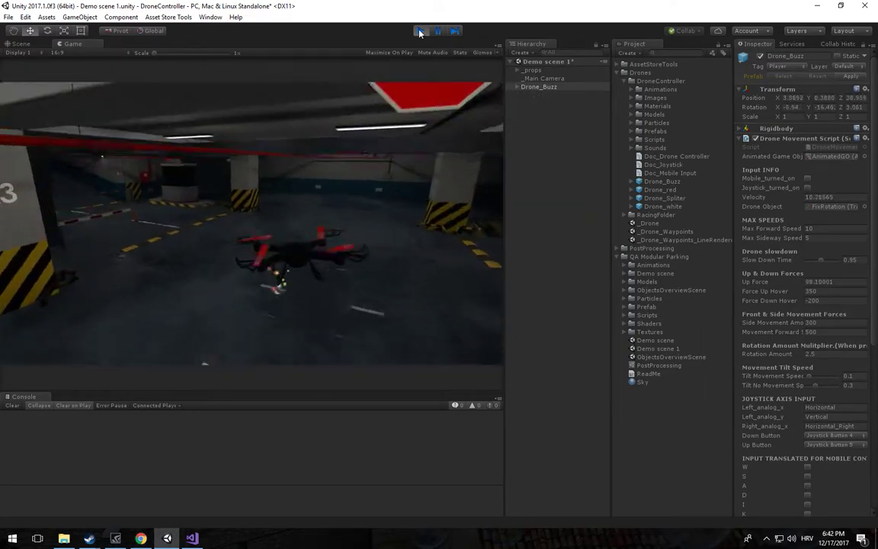
{"action": "key", "text": "w"}
{"action": "key", "text": "a"}
{"action": "key", "text": "w"}
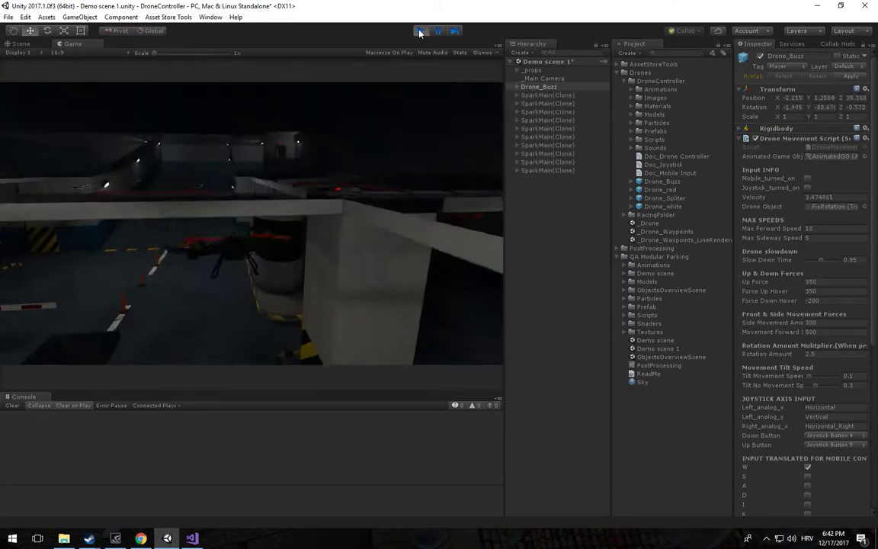
{"action": "key", "text": "d"}
{"action": "key", "text": "k"}
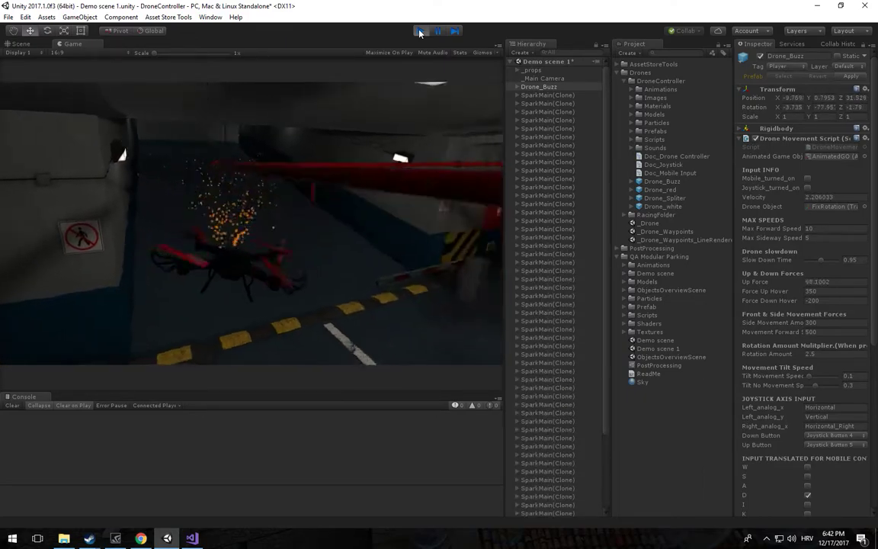
{"action": "key", "text": "w"}
{"action": "key", "text": "d"}
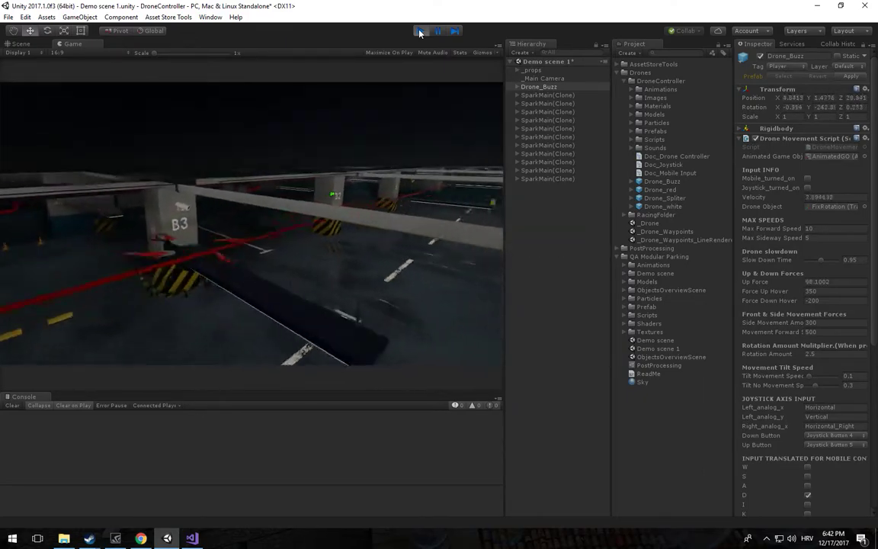
{"action": "key", "text": "w"}
{"action": "key", "text": "j"}
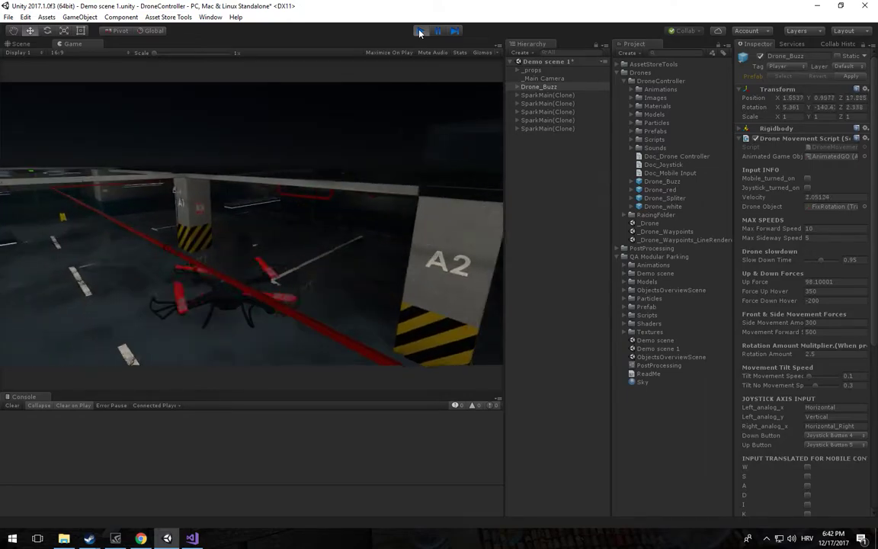
{"action": "key", "text": "w"}
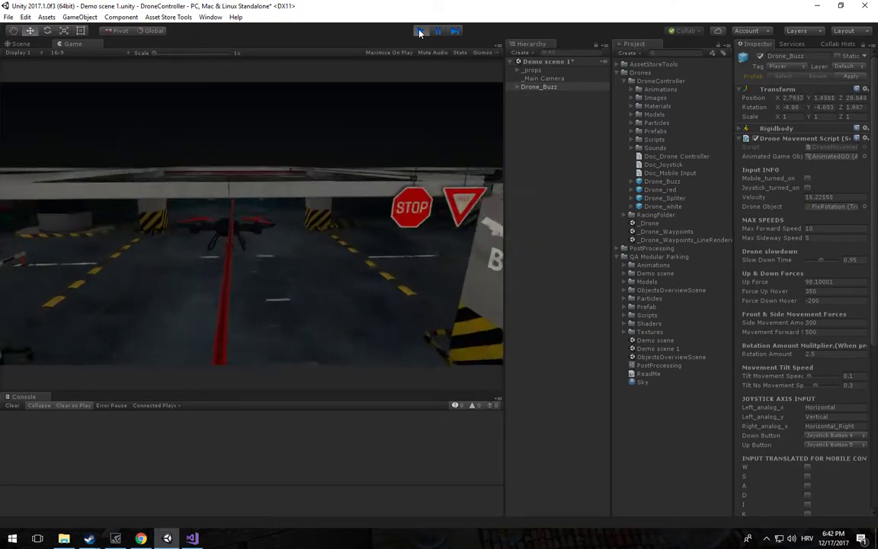
{"action": "key", "text": "j"}
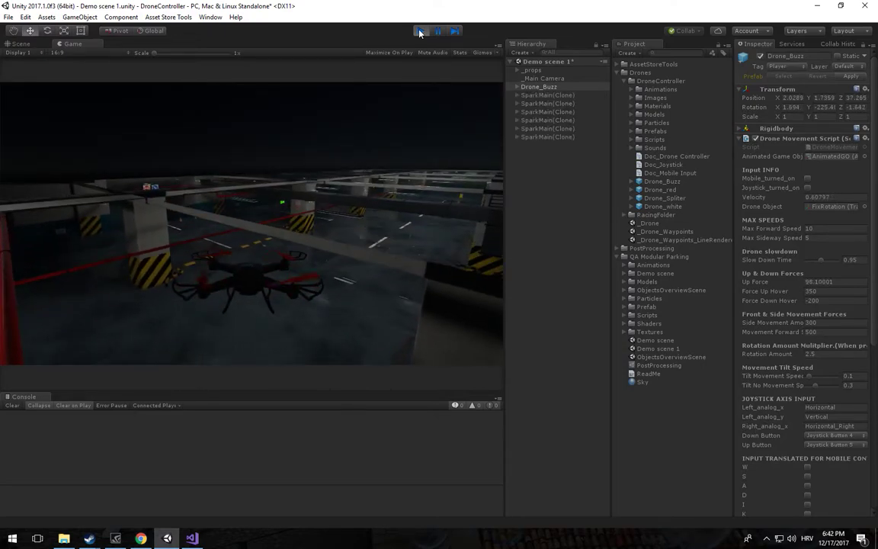
{"action": "left_click", "coordinate": [420, 32]}
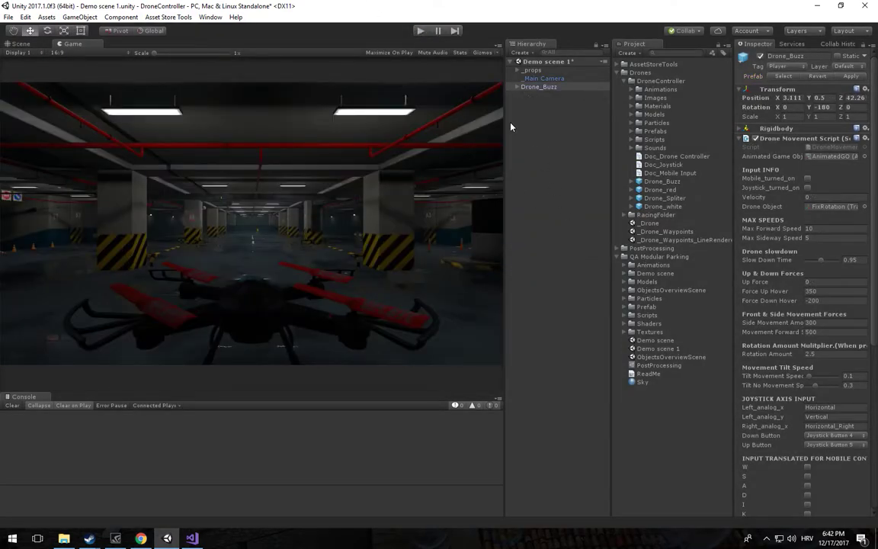
Step: Set the Drone_Buzz scale to 0.2 on the X, Y and Z axes
{"action": "left_click", "coordinate": [790, 116]}
{"action": "type", "text": "0.2"}
{"action": "key", "text": "Tab"}
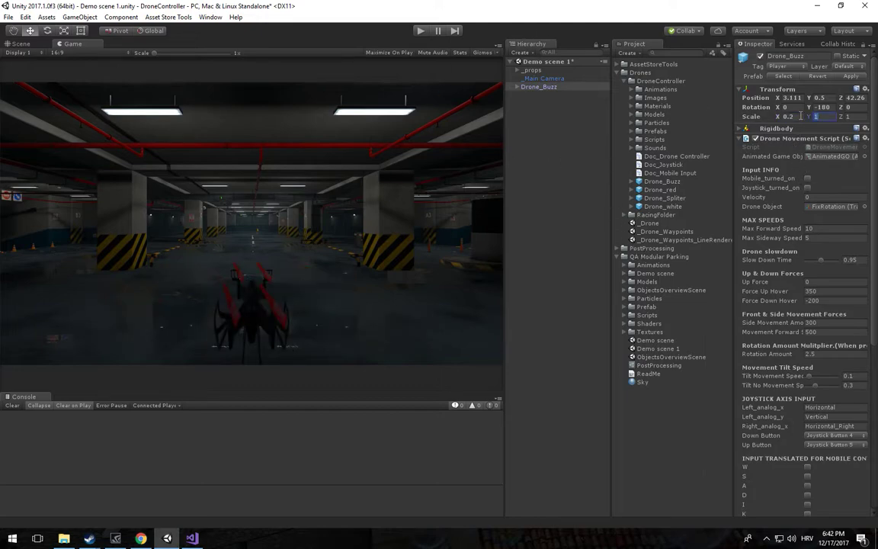
{"action": "type", "text": "0.2"}
{"action": "key", "text": "Tab"}
{"action": "type", "text": "0.2"}
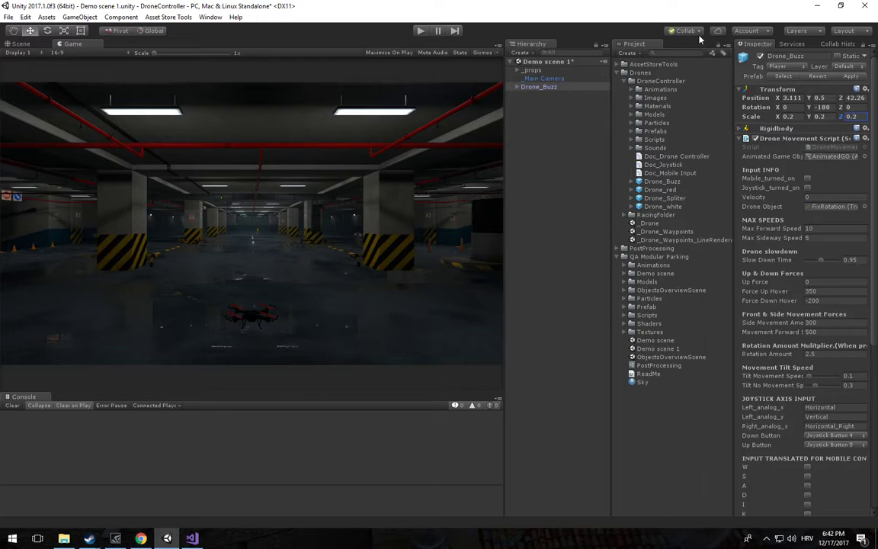
Step: Reposition Drone_Buzz closer to the camera at Y 1 and Z 43.7
{"action": "left_click_drag", "start_coordinate": [842, 99], "coordinate": [854, 99]}
{"action": "left_click", "coordinate": [827, 99]}
{"action": "type", "text": "1"}
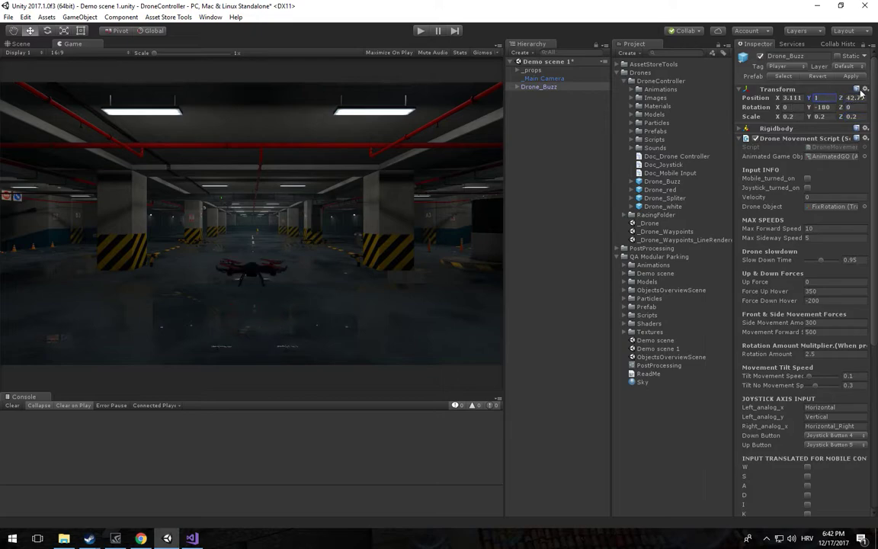
{"action": "mouse_move", "coordinate": [841, 99]}
{"action": "left_mouse_down"}
{"action": "mouse_move", "coordinate": [828, 102]}
{"action": "mouse_move", "coordinate": [845, 103]}
{"action": "mouse_move", "coordinate": [835, 107]}
{"action": "left_mouse_up"}
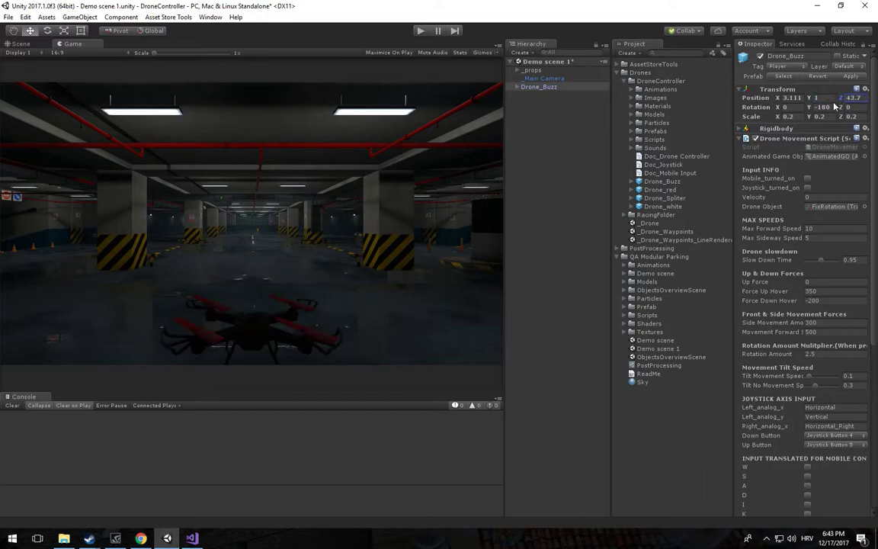
Step: Test-fly the scaled-down drone through the garage in play mode, checking its speed and handling, and stop the run
{"action": "key", "text": "ctrl+p"}
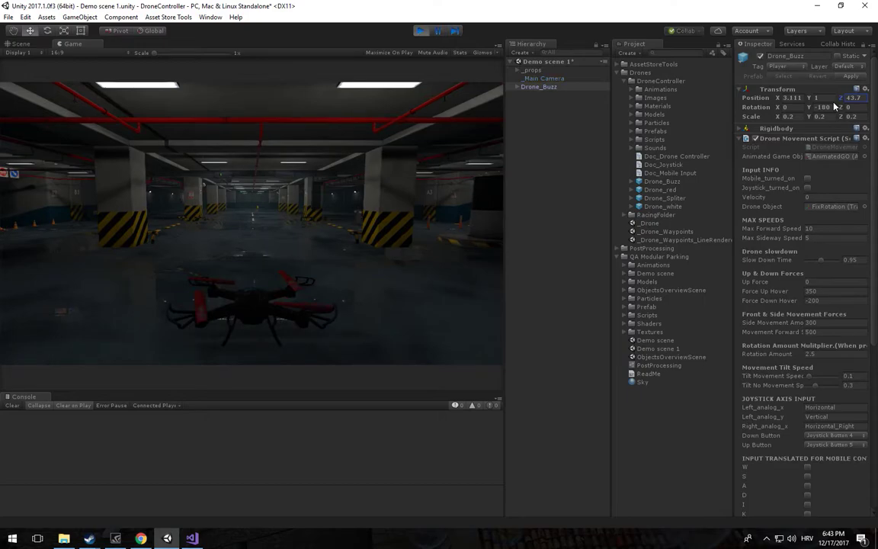
{"action": "key", "text": "w"}
{"action": "key", "text": "d"}
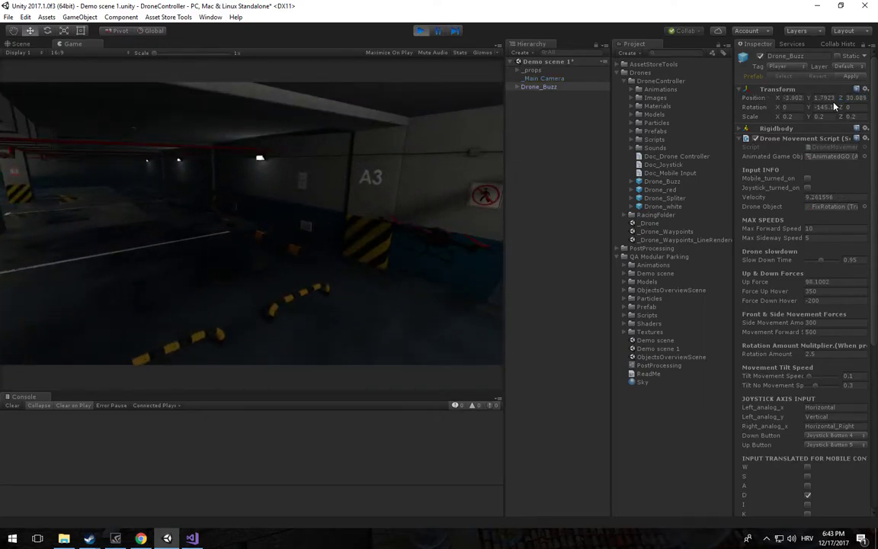
{"action": "key", "text": "a"}
{"action": "key", "text": "w"}
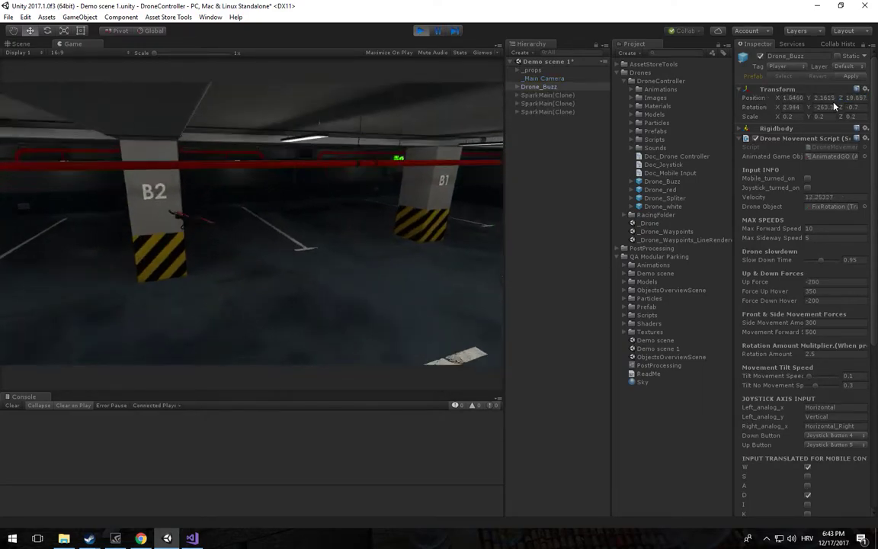
{"action": "key", "text": "d"}
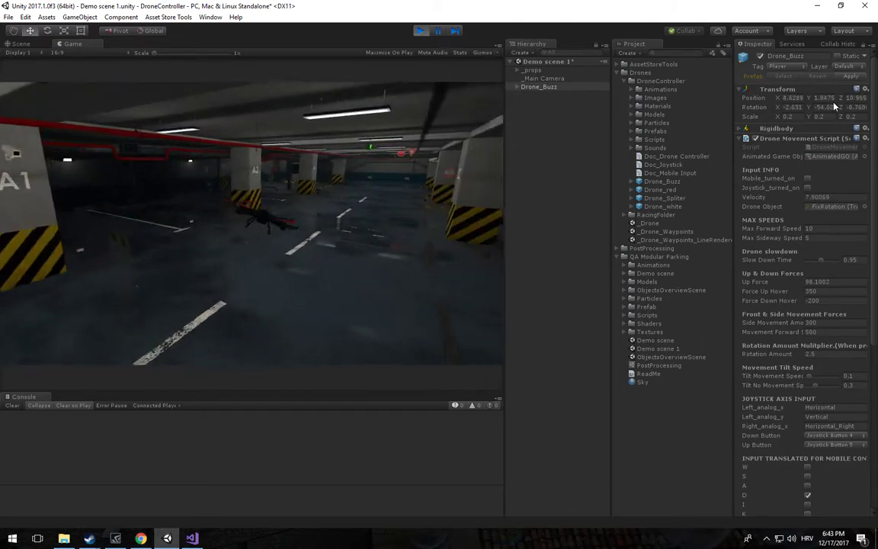
{"action": "key", "text": "w"}
{"action": "key", "text": "a"}
{"action": "key", "text": "j"}
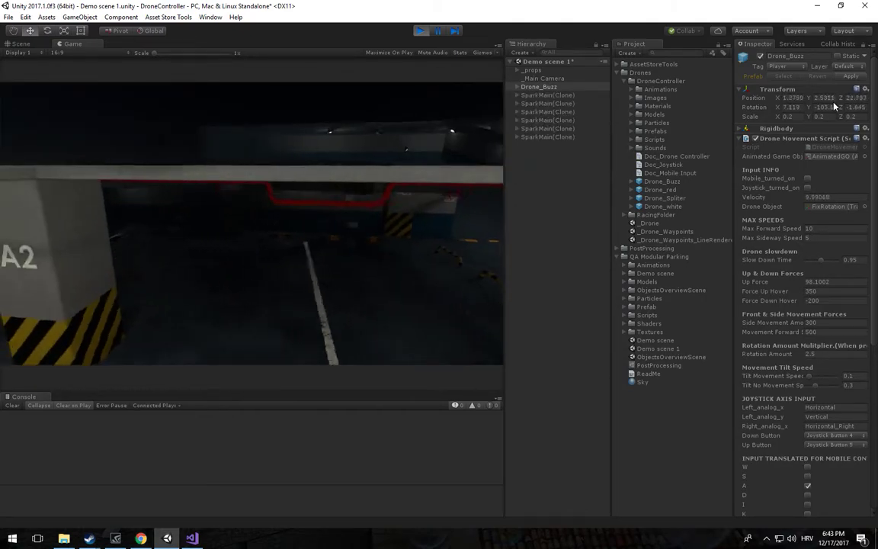
{"action": "key", "text": "a"}
{"action": "key", "text": "l"}
{"action": "key", "text": "k"}
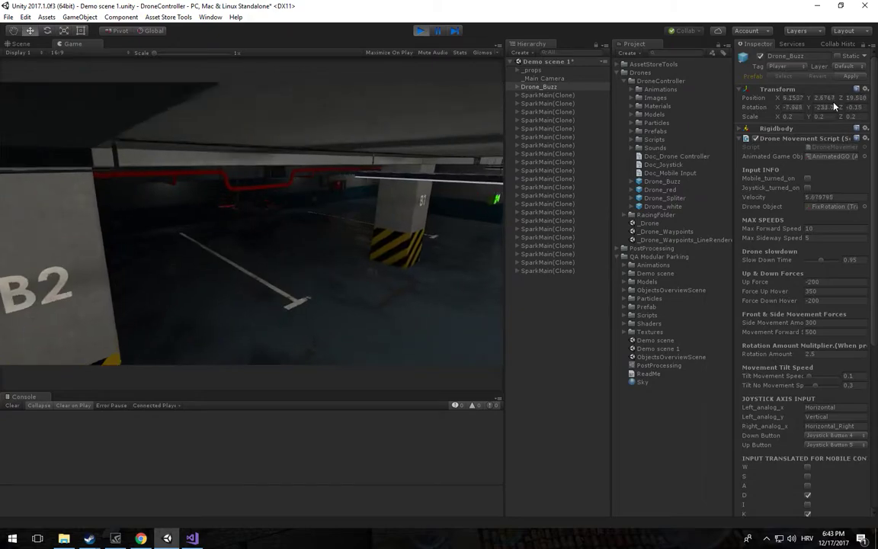
{"action": "key", "text": "ctrl+p"}
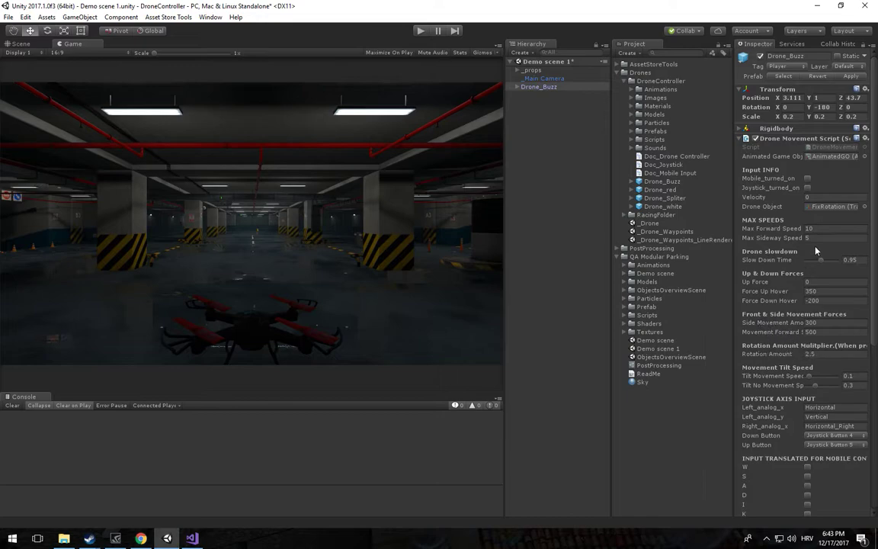
Step: Set the drone's Max Forward Speed to 4 and Max Sideway Speed to 2
{"action": "left_click", "coordinate": [824, 226]}
{"action": "type", "text": "4"}
{"action": "key", "text": "Tab"}
{"action": "type", "text": "2"}
Step: Set the drone's Force Up Hover to 125 and Force Down Hover to -50
{"action": "left_click", "coordinate": [837, 293]}
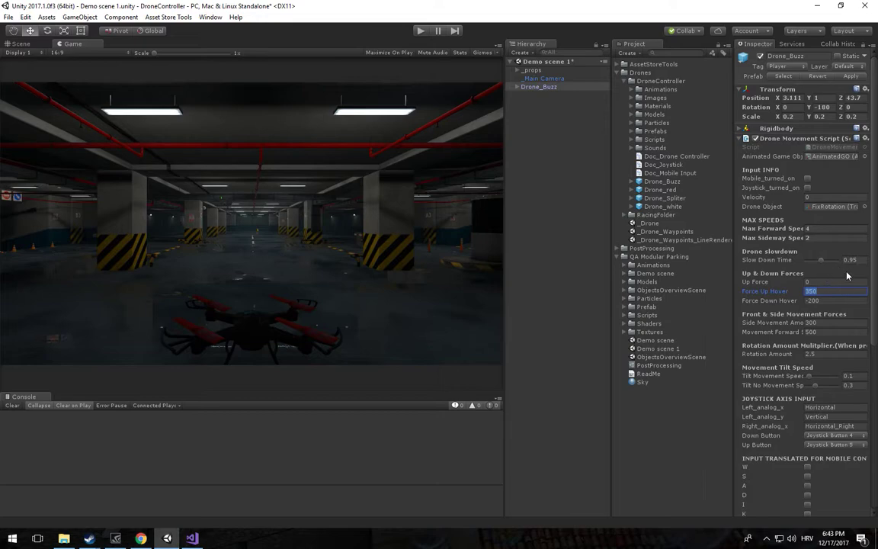
{"action": "type", "text": "125"}
{"action": "key", "text": "Tab"}
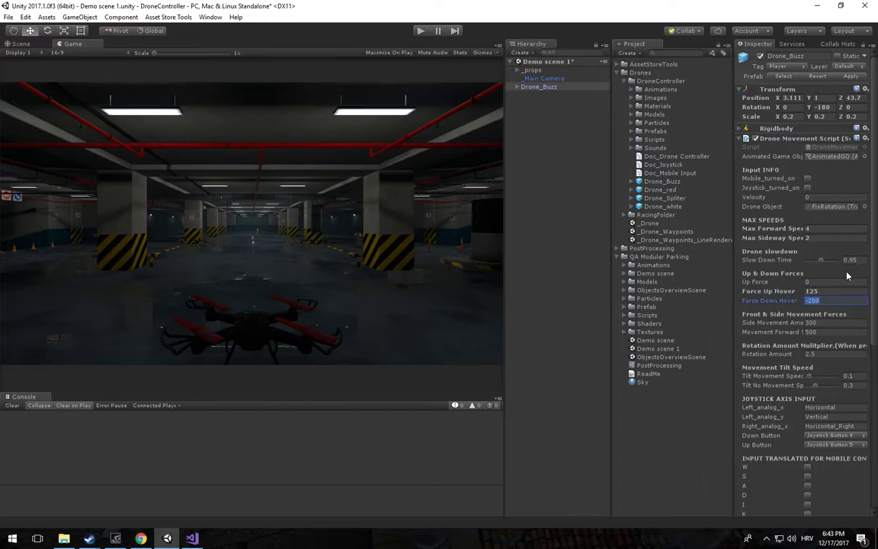
{"action": "type", "text": "-5"}
Step: Test the drone's climb and descent in play mode with the changed hover forces, and stop the run
{"action": "key", "text": "ctrl+p"}
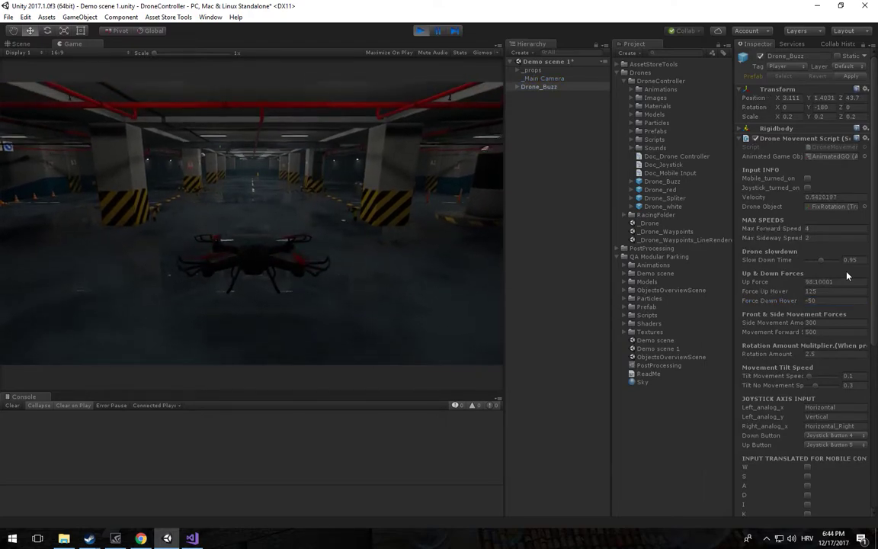
{"action": "key", "text": "i"}
{"action": "key", "text": "k"}
{"action": "key", "text": "i"}
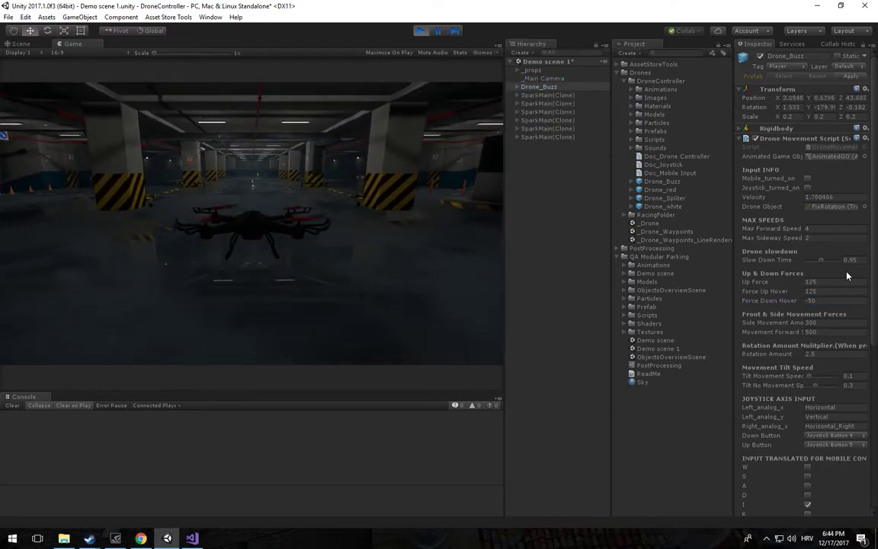
{"action": "key", "text": "k"}
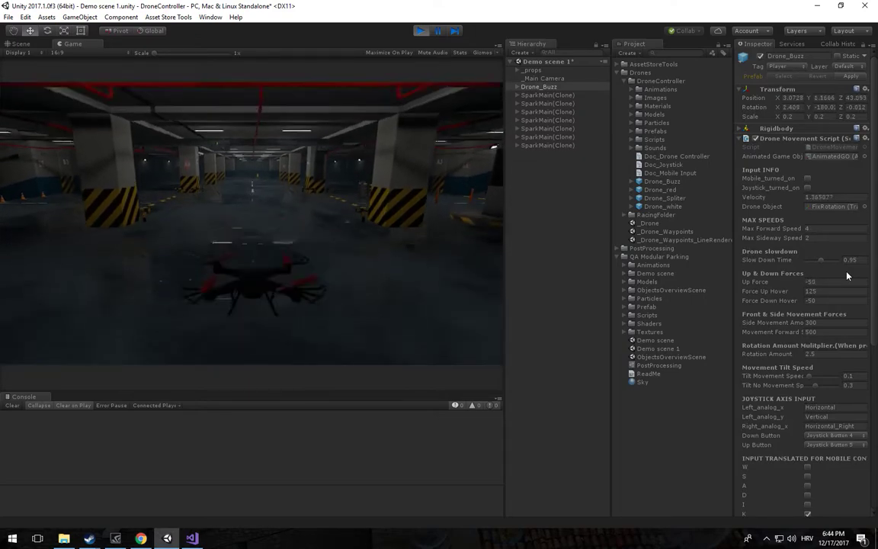
{"action": "key", "text": "i"}
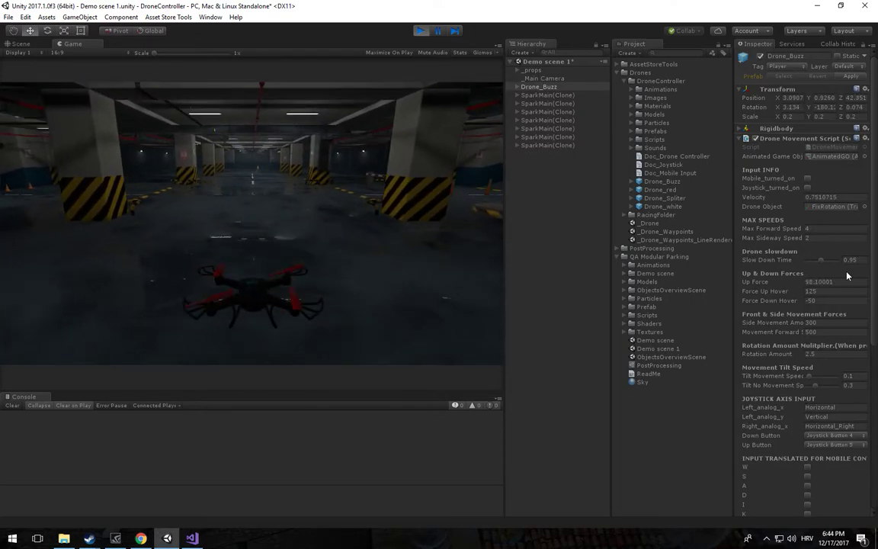
{"action": "key", "text": "ctrl+p"}
Step: Set the drone's Force Up Hover to 150 and Force Down Hover to -25
{"action": "left_click", "coordinate": [813, 292]}
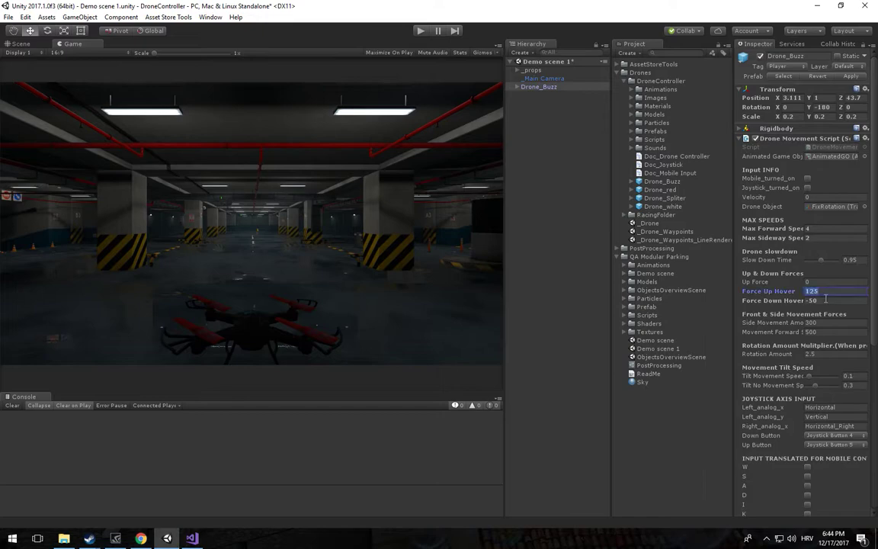
{"action": "type", "text": "150"}
{"action": "key", "text": "Tab"}
{"action": "type", "text": "-"}
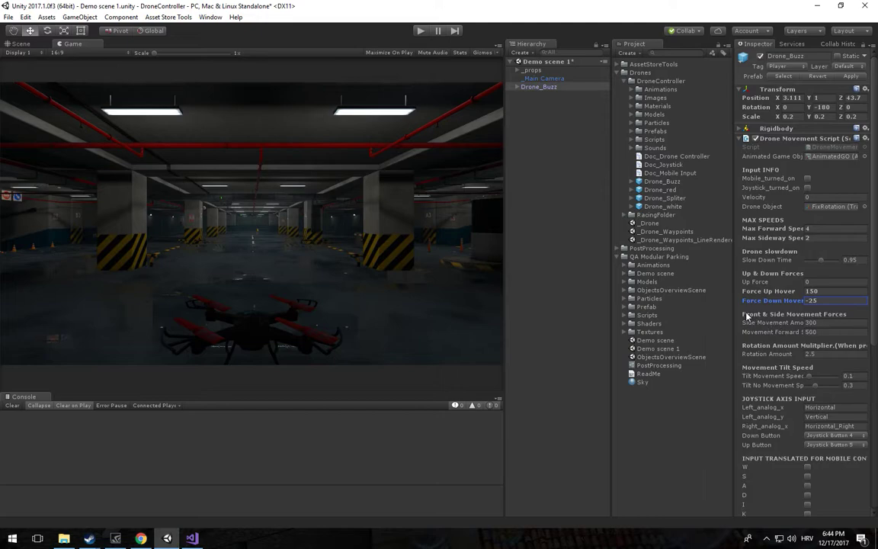
Step: Set the drone's Side Movement Amount to 150, Movement Forward Speed to 225 and Rotation Amount to 3
{"action": "left_click", "coordinate": [810, 322]}
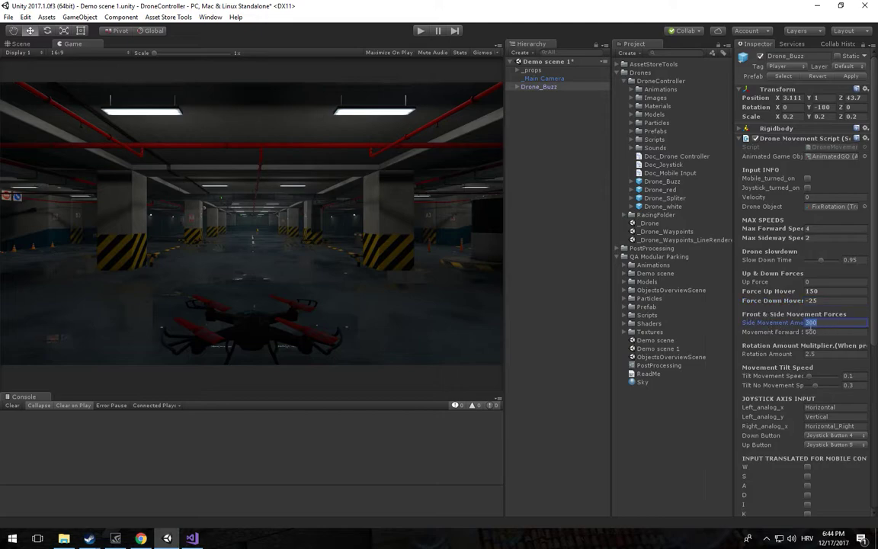
{"action": "left_click_drag", "start_coordinate": [733, 339], "coordinate": [638, 345]}
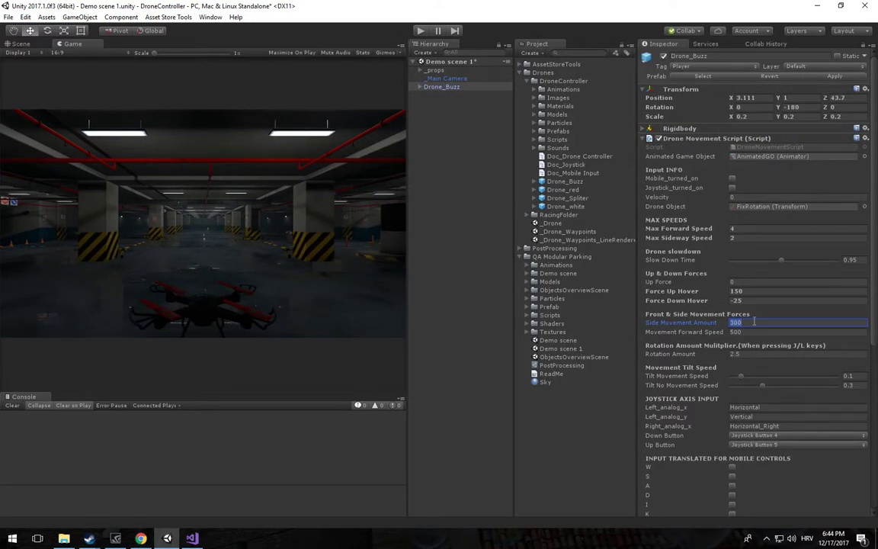
{"action": "type", "text": "150"}
{"action": "key", "text": "Tab"}
{"action": "type", "text": "2"}
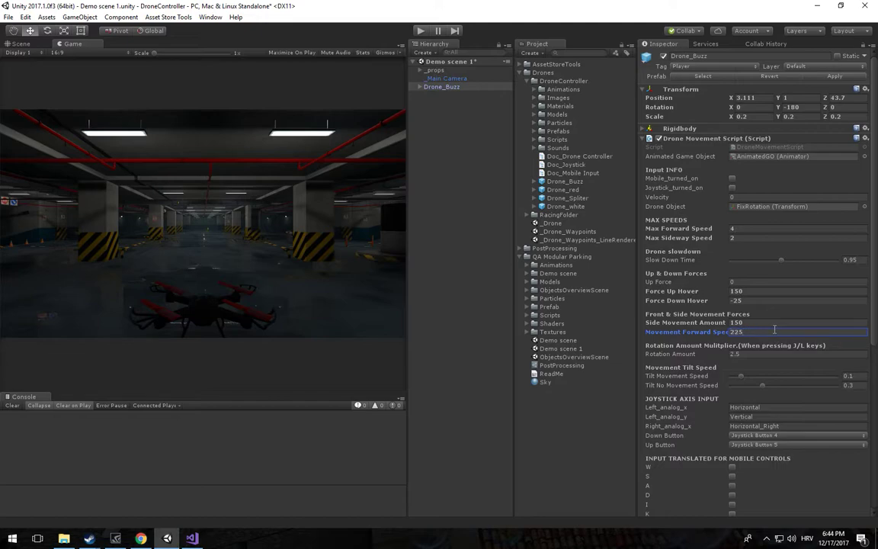
{"action": "left_click", "coordinate": [758, 354]}
{"action": "type", "text": "3"}
Step: Test-fly the drone in play mode, checking rotation, climb, descent and forward movement, and stop the run
{"action": "key", "text": "ctrl+p"}
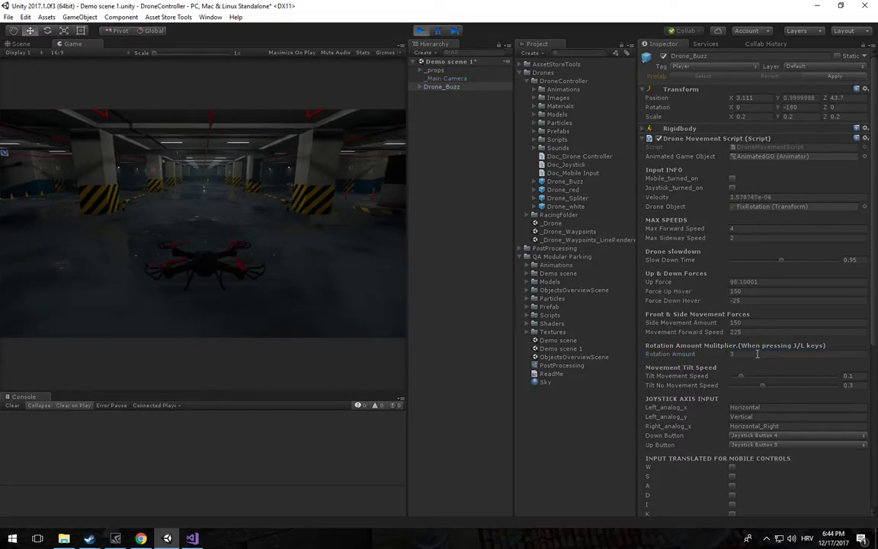
{"action": "key", "text": "l"}
{"action": "key", "text": "j"}
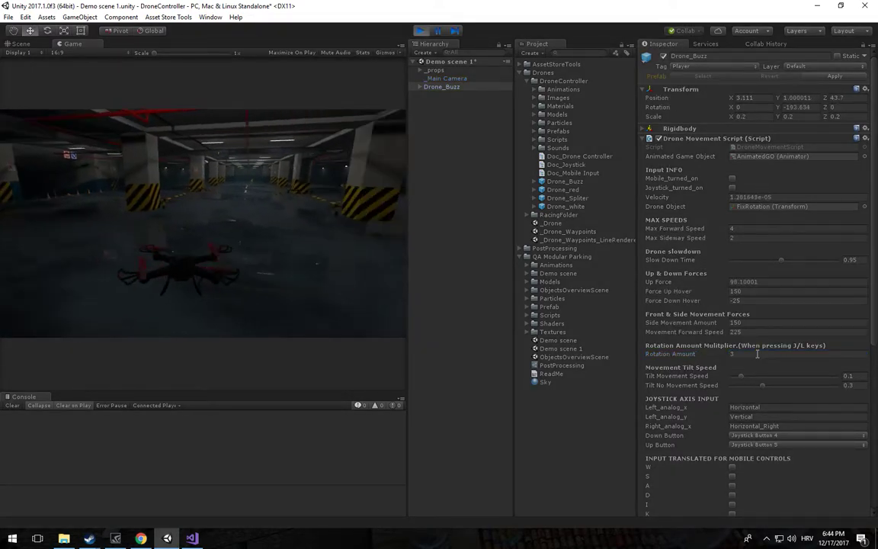
{"action": "key", "text": "i"}
{"action": "key", "text": "k"}
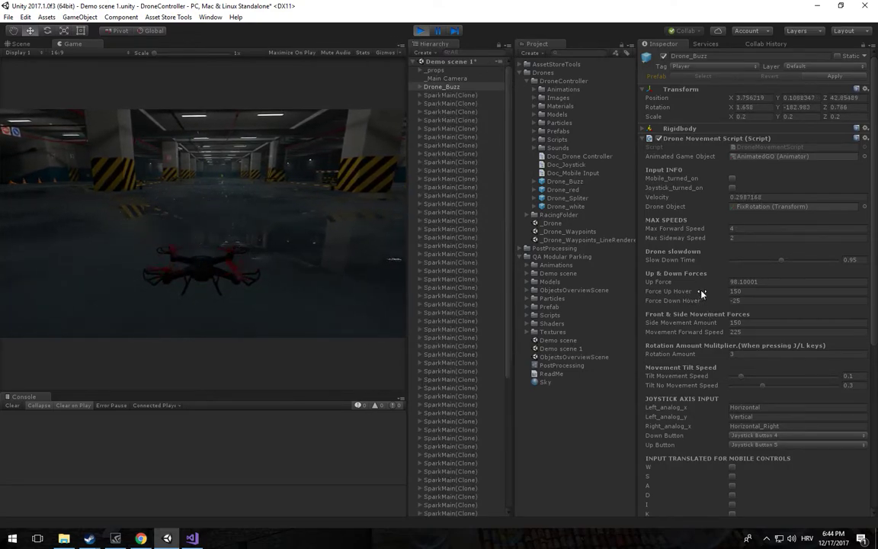
{"action": "key", "text": "i"}
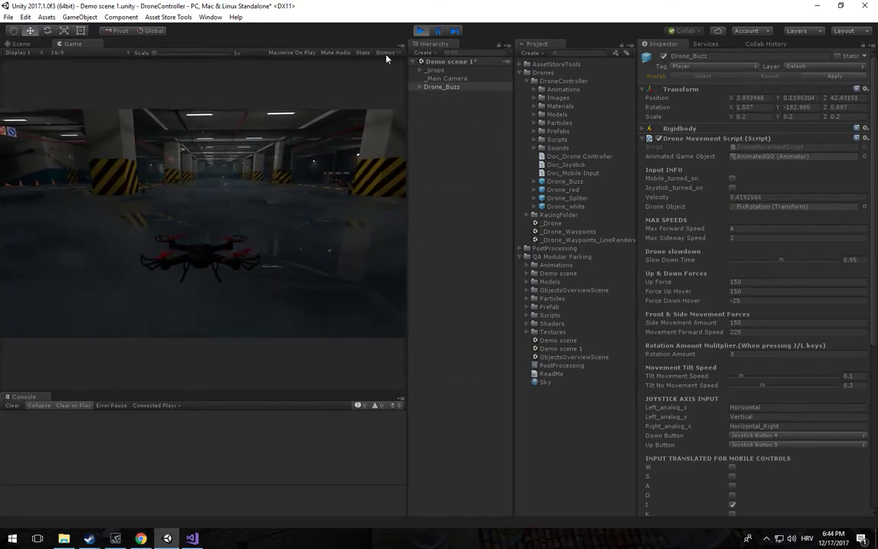
{"action": "key", "text": "w"}
{"action": "key", "text": "d"}
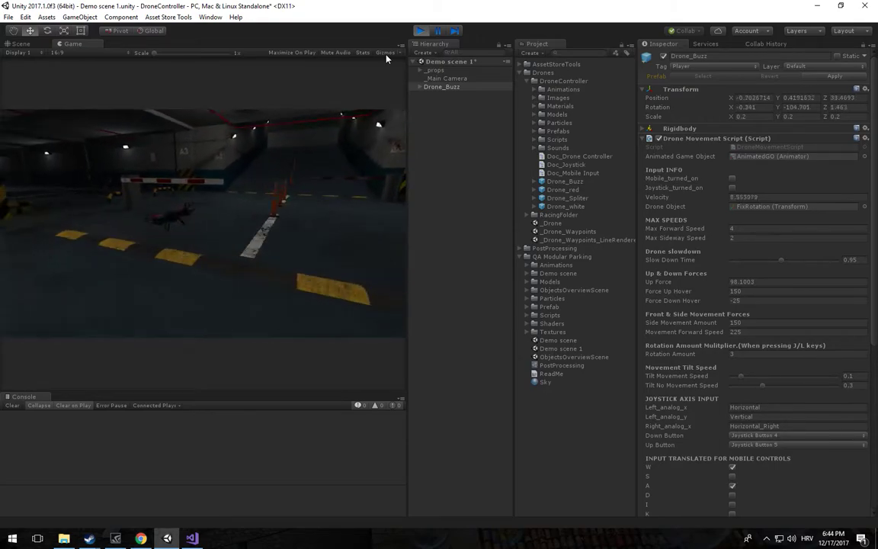
{"action": "key", "text": "a"}
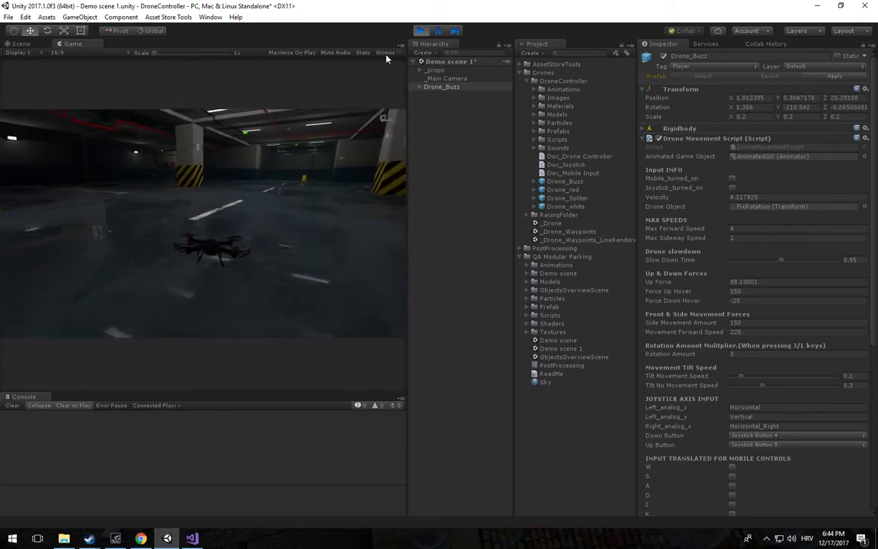
{"action": "key", "text": "ctrl+p"}
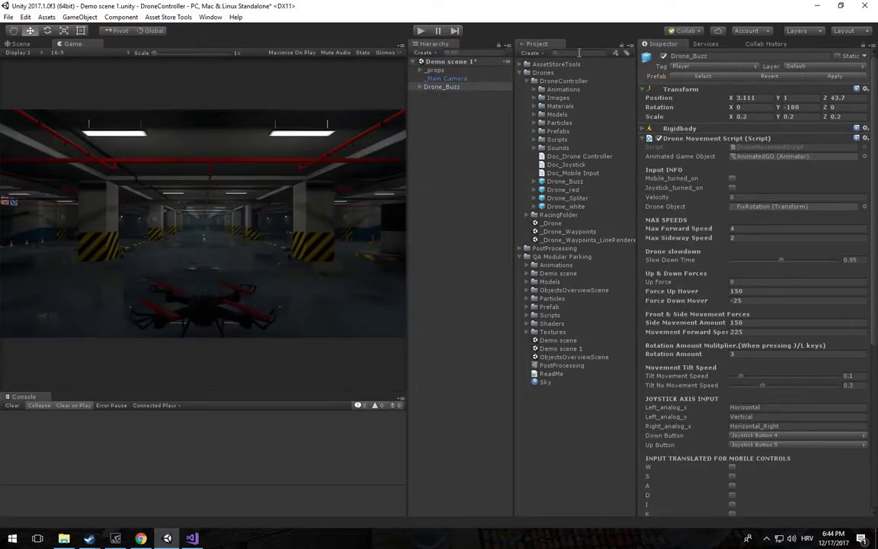
Step: Set the drone's Force Up Hover to 200, Movement Forward Speed to 150 and Side Movement Amount to 75
{"action": "left_click", "coordinate": [751, 291]}
{"action": "type", "text": "200"}
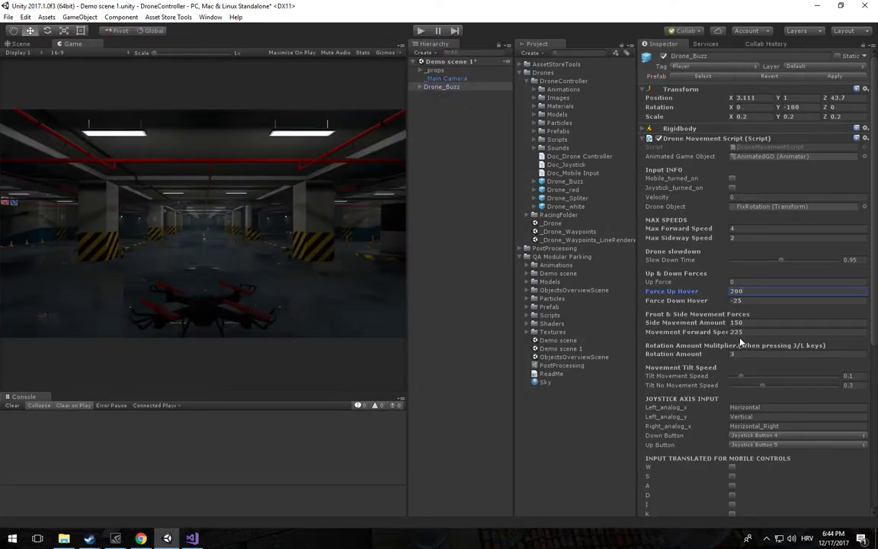
{"action": "left_click", "coordinate": [761, 323]}
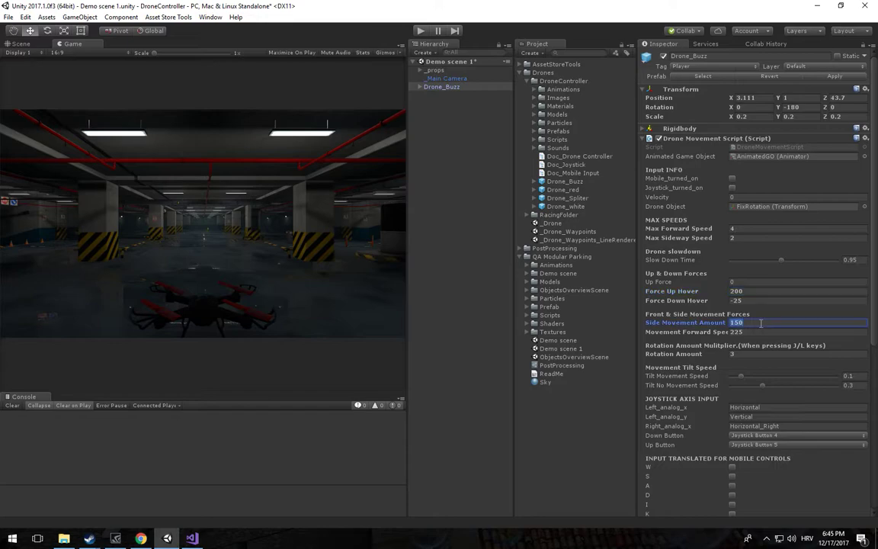
{"action": "left_click", "coordinate": [753, 332]}
{"action": "type", "text": "150"}
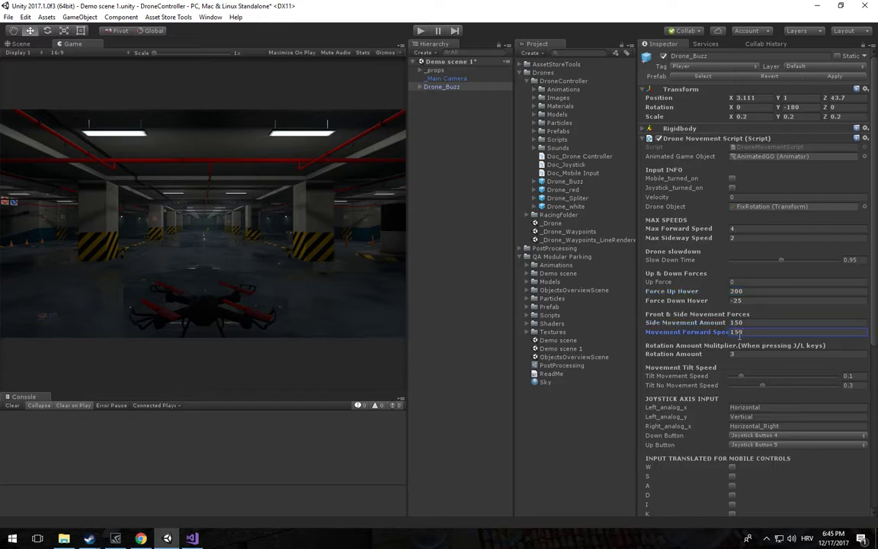
{"action": "left_click", "coordinate": [754, 323]}
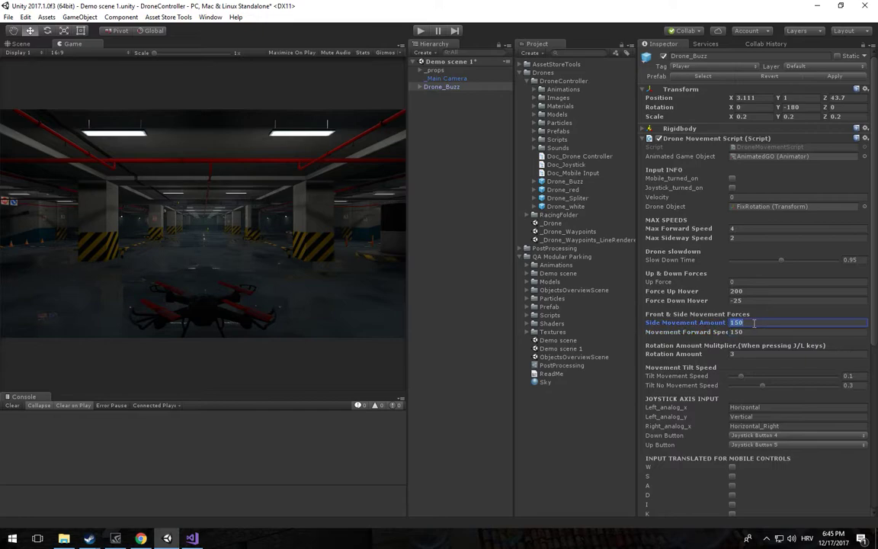
{"action": "type", "text": "75"}
Step: Fly the drone around the garage pillars in play mode to check the reduced side and forward forces, and stop the run
{"action": "key", "text": "ctrl+p"}
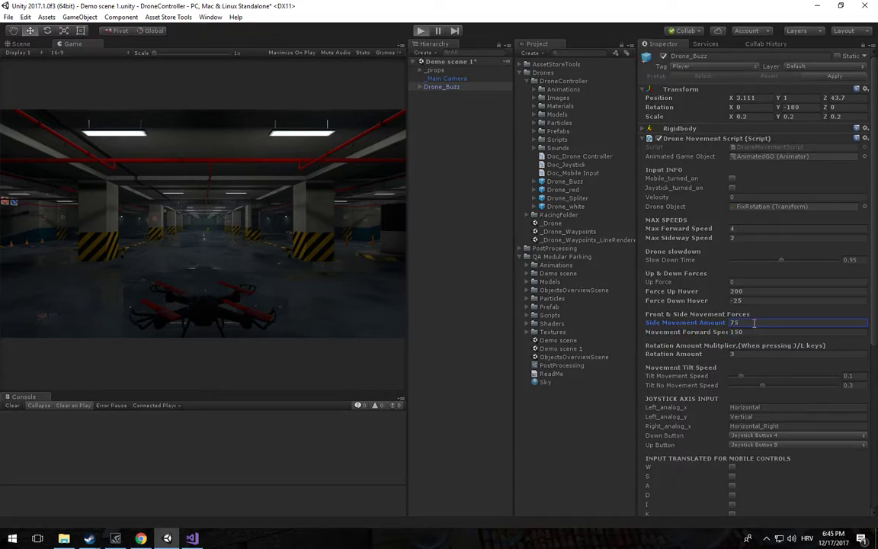
{"action": "key", "text": "a"}
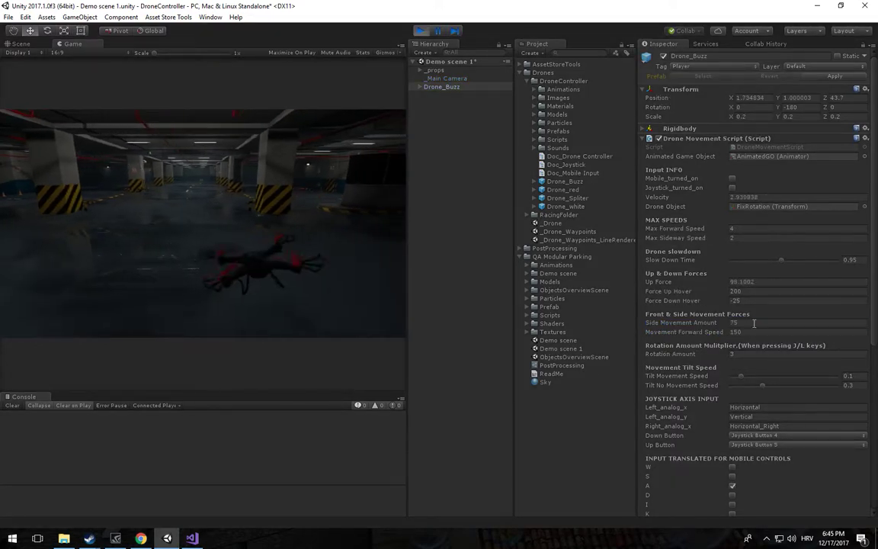
{"action": "key", "text": "w"}
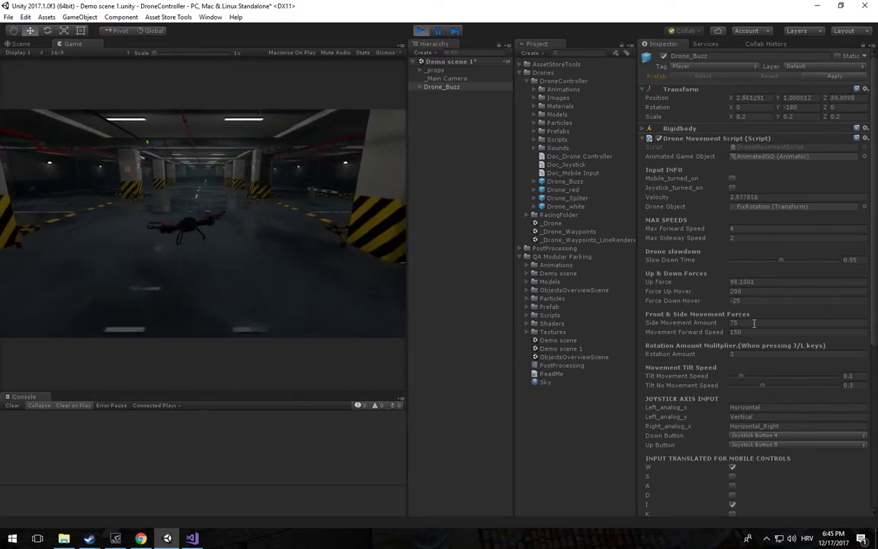
{"action": "key", "text": "i"}
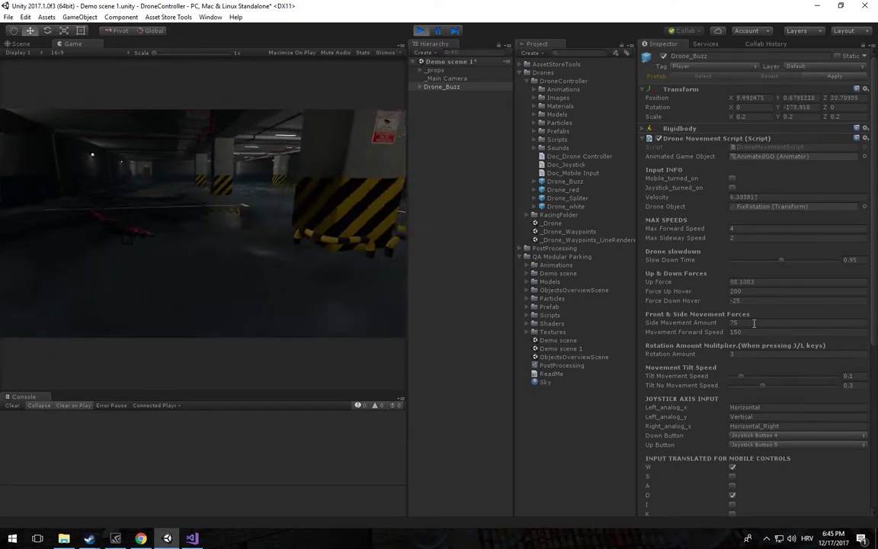
{"action": "key", "text": "d"}
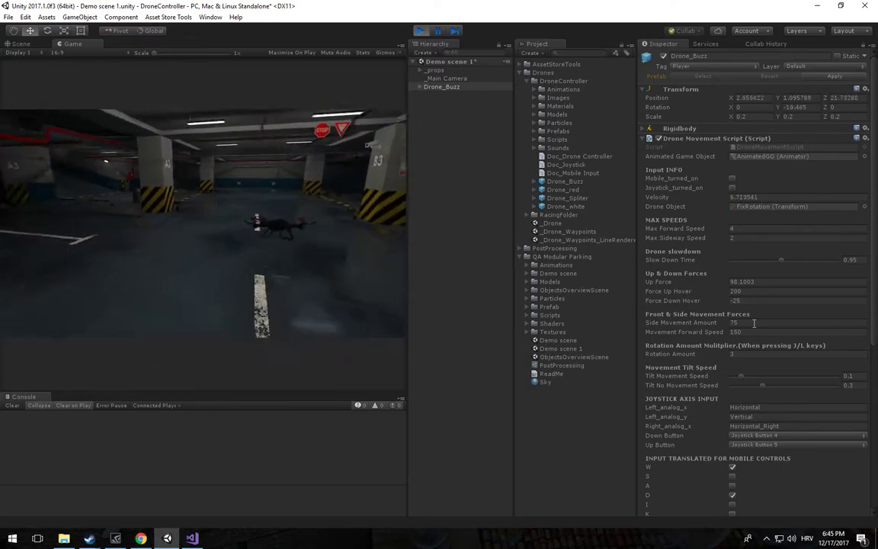
{"action": "key", "text": "s"}
{"action": "key", "text": "a"}
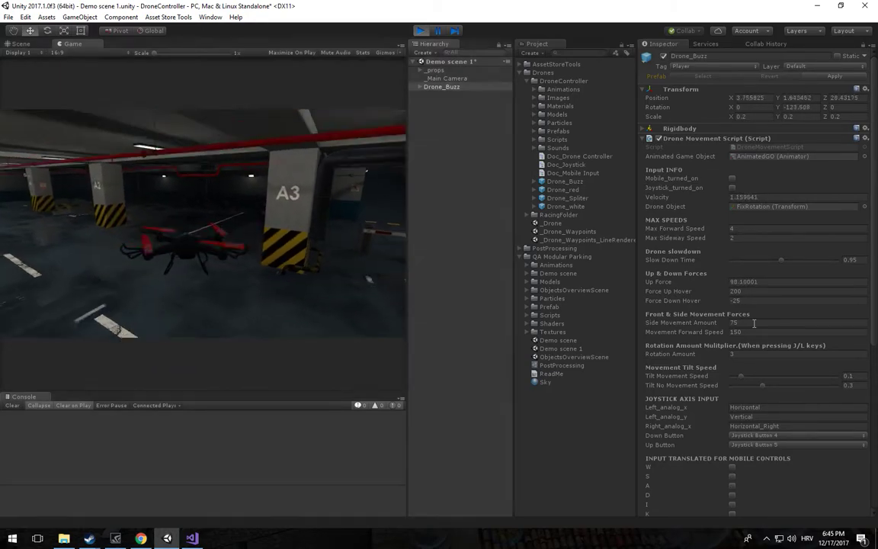
{"action": "key", "text": "ctrl+p"}
Step: Duplicate Drone_Buzz and place the copy beside the original at X 3.686 and Y 1.26
{"action": "left_click", "coordinate": [19, 43]}
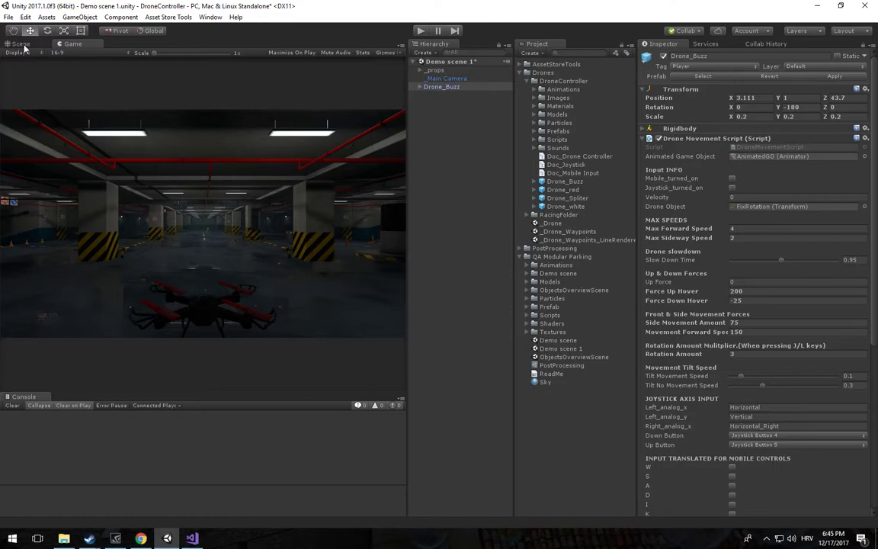
{"action": "scroll", "coordinate": [272, 132], "scroll_direction": "up", "scroll_amount": 3}
{"action": "double_click", "coordinate": [441, 86]}
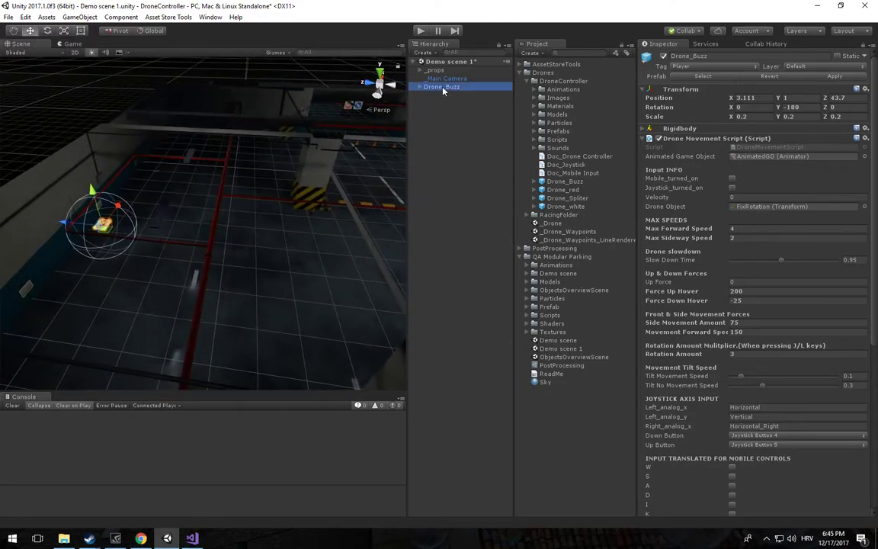
{"action": "left_click_drag", "start_coordinate": [190, 228], "coordinate": [137, 196], "text": "alt"}
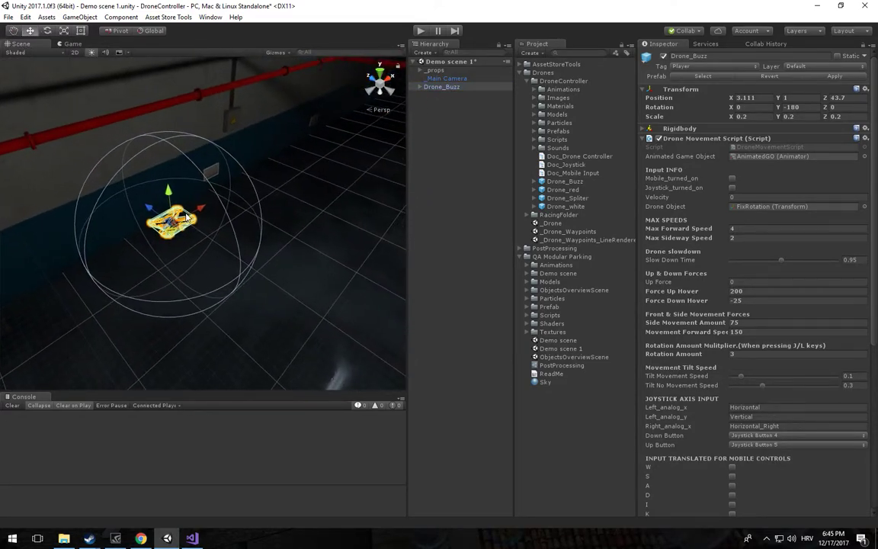
{"action": "key", "text": "ctrl+d"}
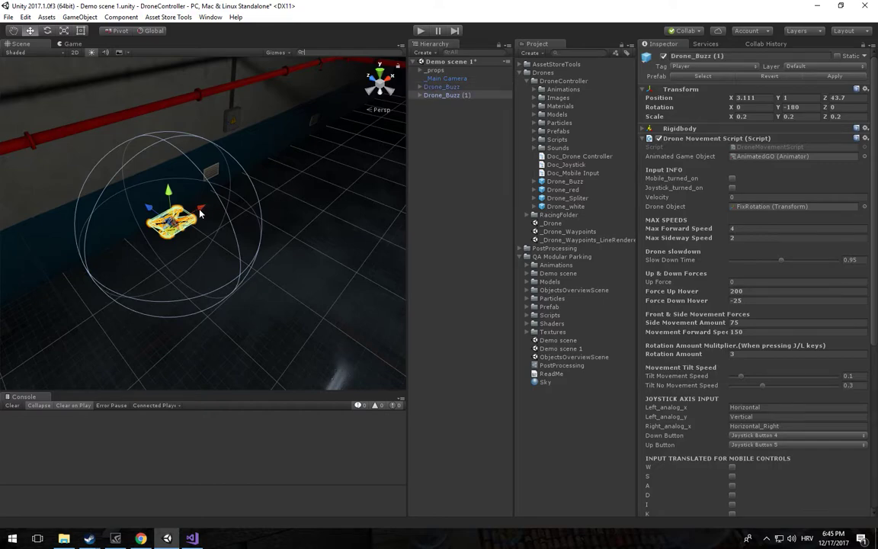
{"action": "left_click_drag", "start_coordinate": [208, 213], "coordinate": [211, 172]}
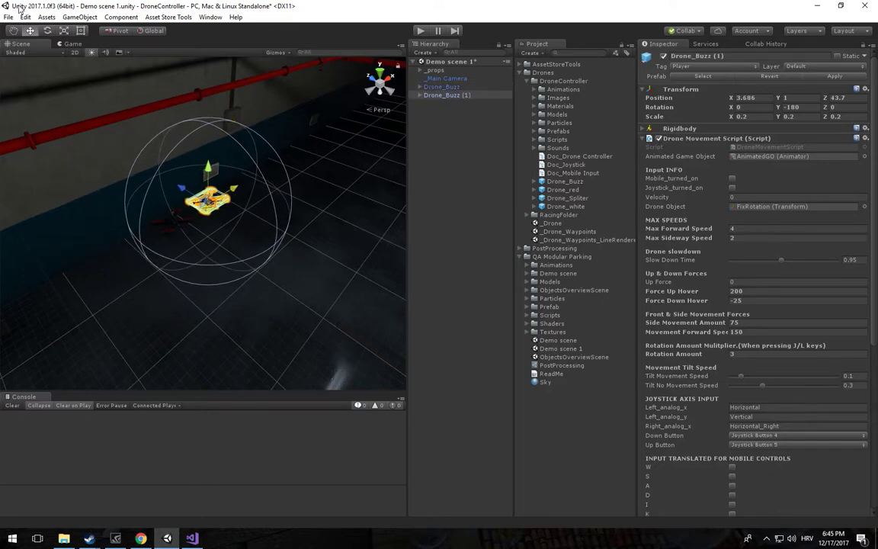
{"action": "left_click", "coordinate": [70, 44]}
{"action": "left_click_drag", "start_coordinate": [775, 98], "coordinate": [785, 99]}
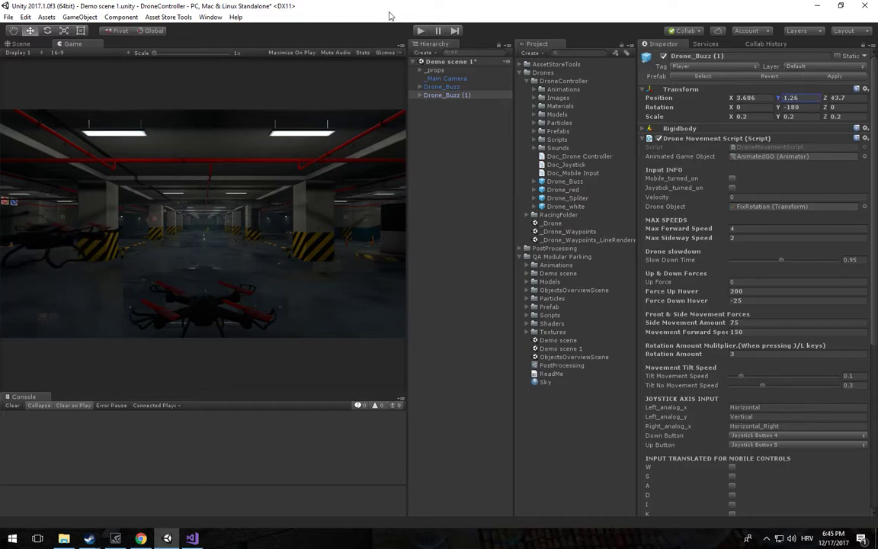
Step: Run the scene with both drones and trace the console error to its source, examining the canvas button and drone-count conditions in PickDroneToControl
{"action": "key", "text": "ctrl+p"}
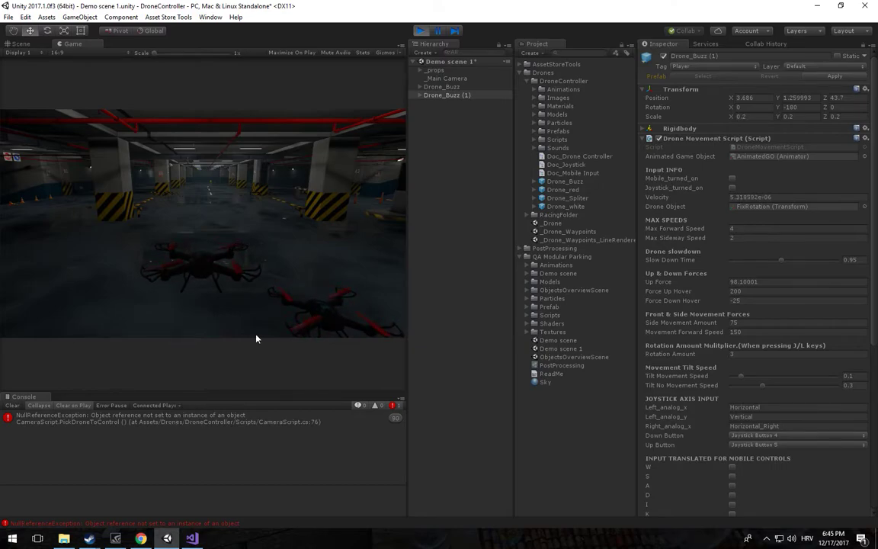
{"action": "double_click", "coordinate": [229, 418]}
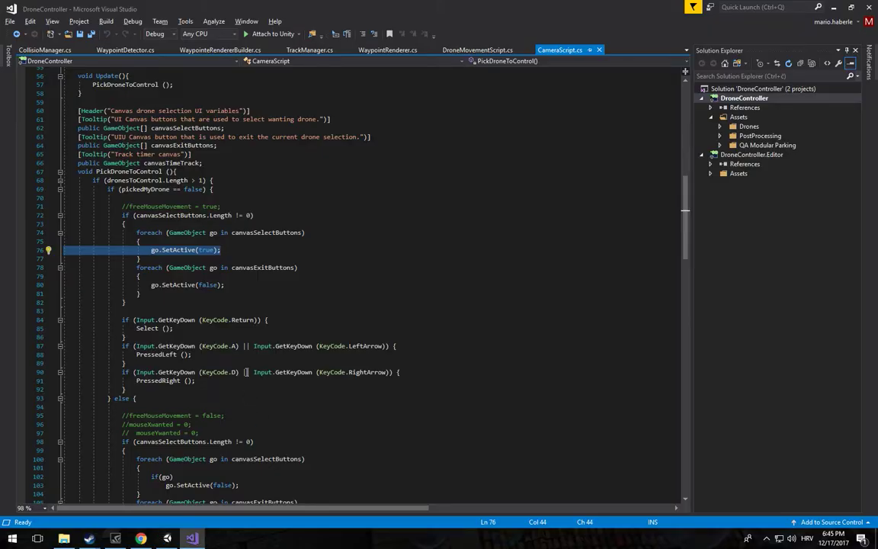
{"action": "left_click", "coordinate": [160, 260]}
{"action": "left_click_drag", "start_coordinate": [115, 215], "coordinate": [206, 215]}
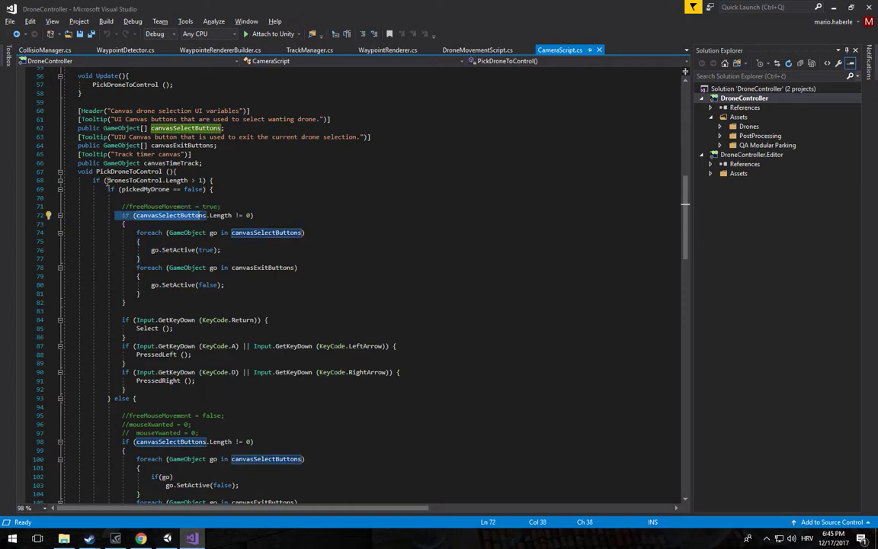
{"action": "left_click_drag", "start_coordinate": [92, 180], "coordinate": [227, 182]}
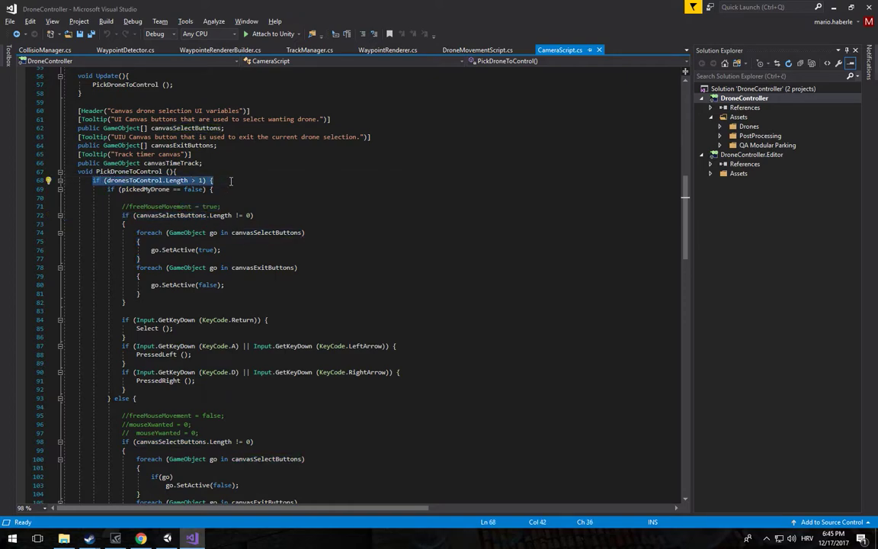
Step: Return to Unity, stop the run and clear the console
{"action": "key", "text": "alt+Tab"}
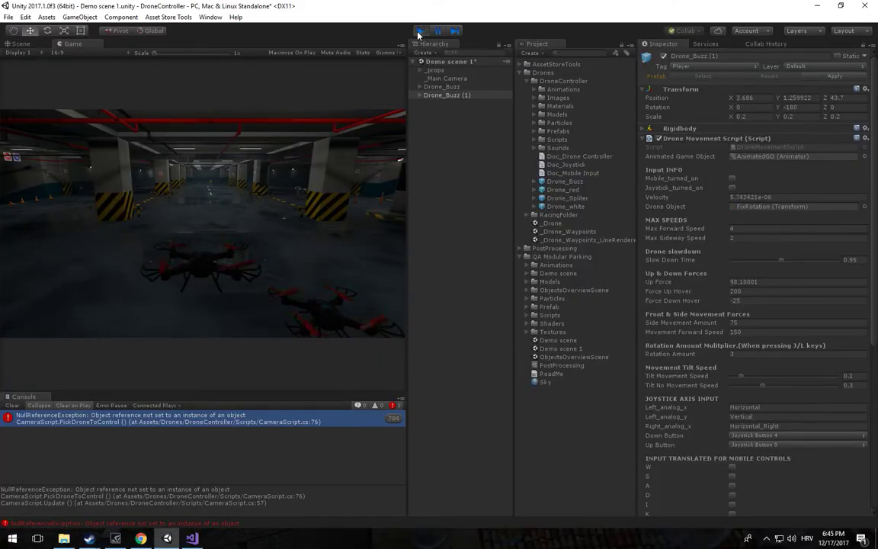
{"action": "key", "text": "ctrl+p"}
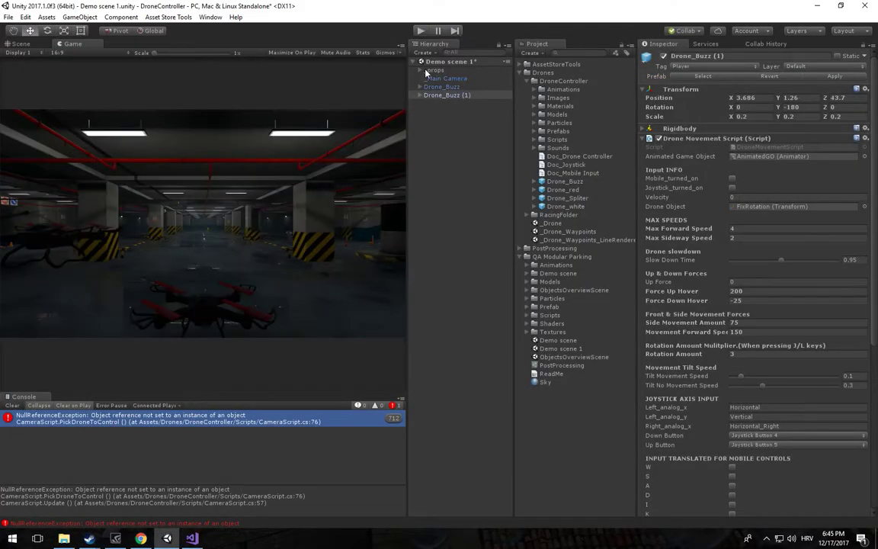
{"action": "left_click", "coordinate": [12, 405]}
Step: Add a UI button to the scene and name it left
{"action": "right_click", "coordinate": [435, 170]}
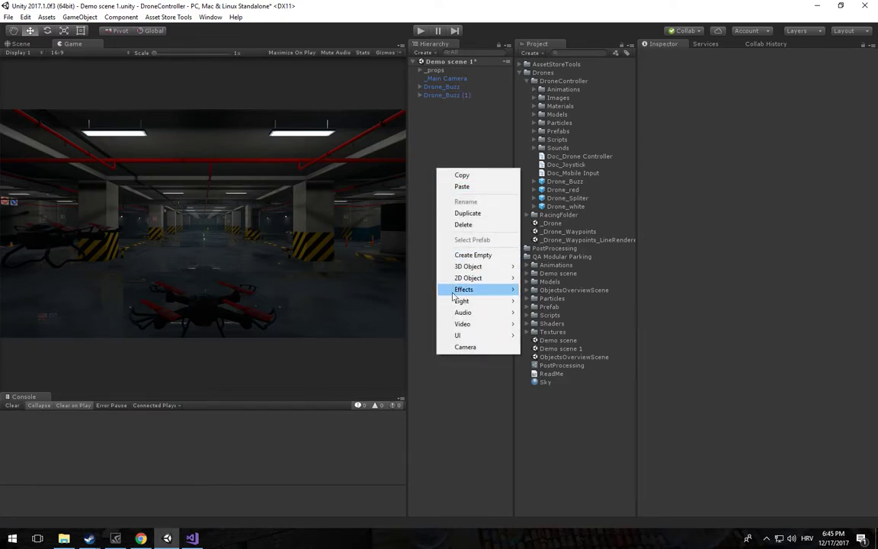
{"action": "mouse_move", "coordinate": [483, 336]}
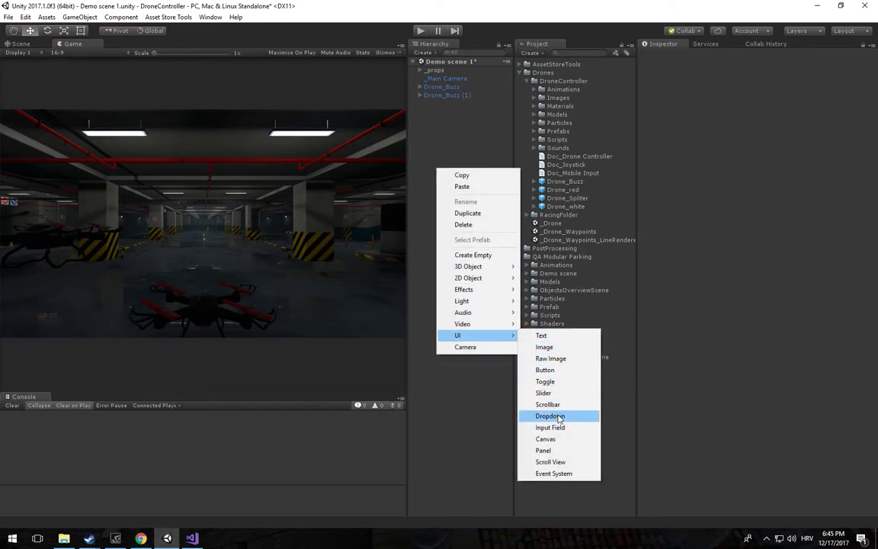
{"action": "left_click", "coordinate": [549, 371]}
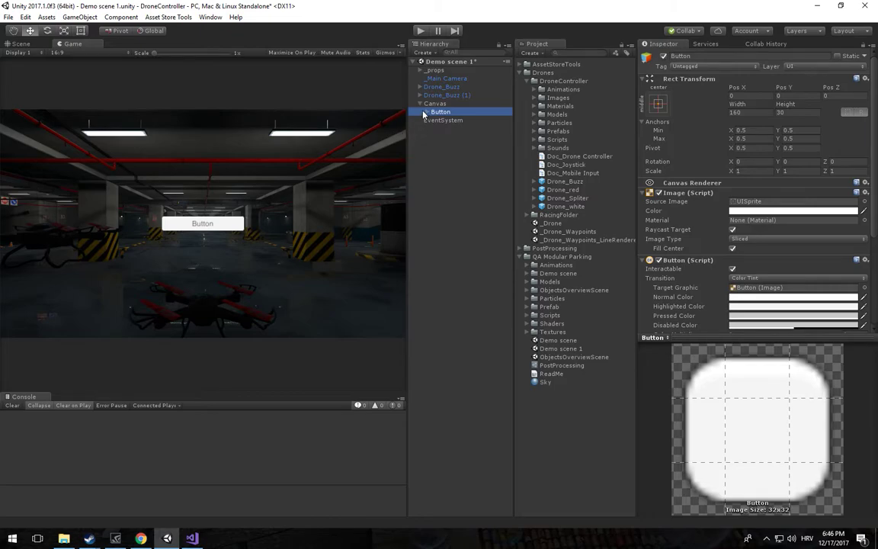
{"action": "left_click", "coordinate": [426, 113]}
{"action": "left_click", "coordinate": [695, 58]}
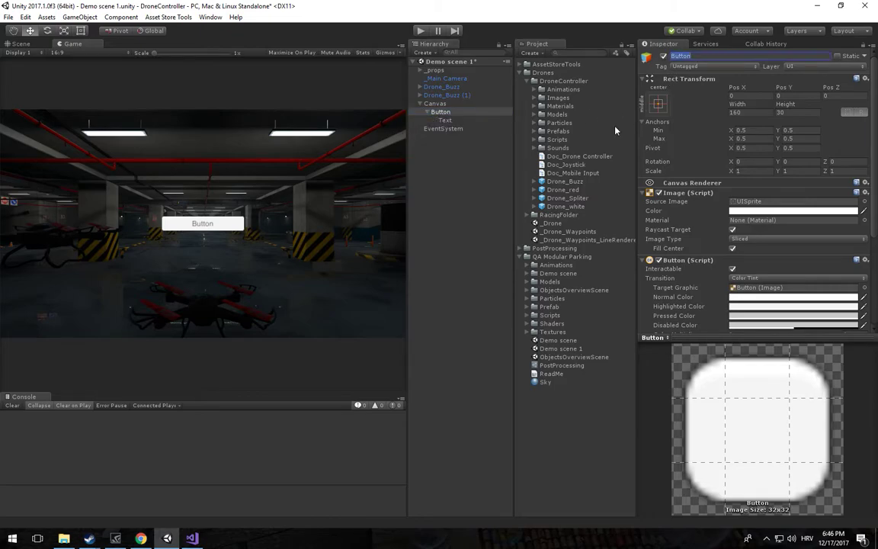
{"action": "type", "text": "left"}
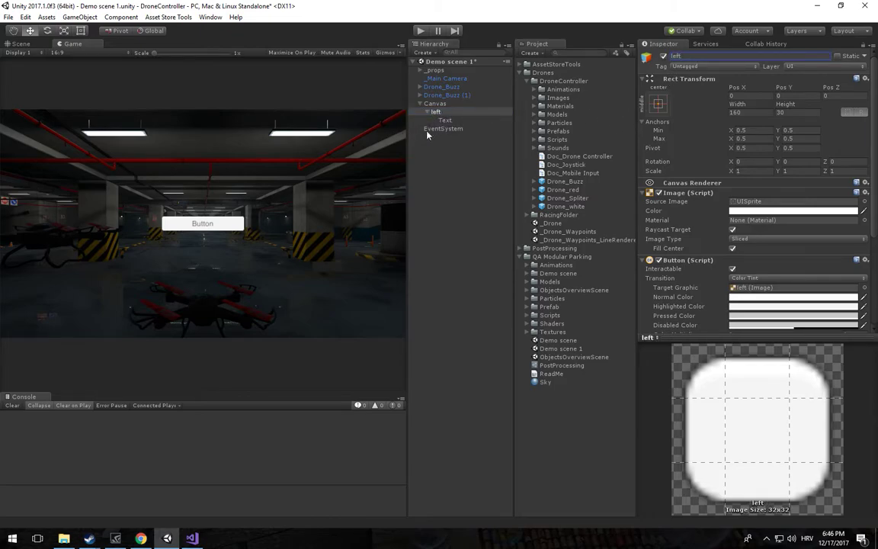
Step: Duplicate the left button three times within the Canvas
{"action": "left_click", "coordinate": [435, 103]}
{"action": "left_click", "coordinate": [436, 112]}
{"action": "key", "text": "ctrl+d"}
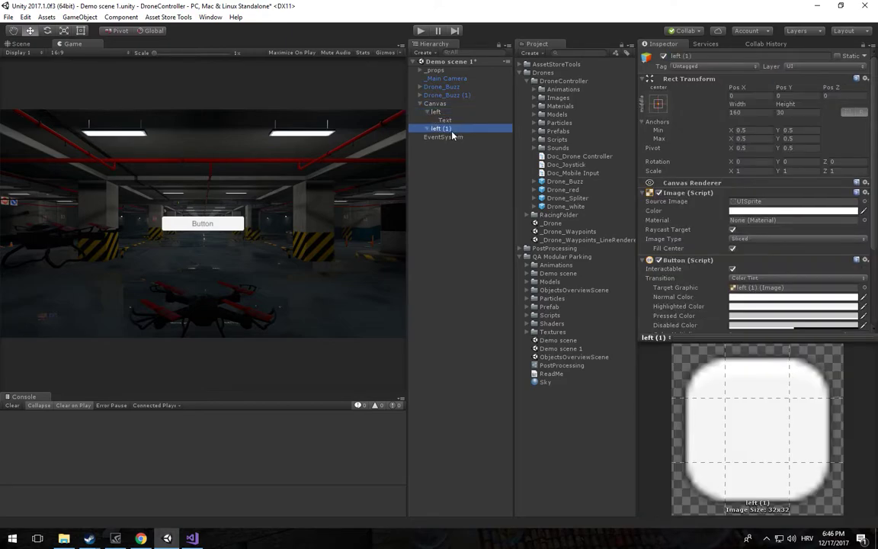
{"action": "key", "text": "ctrl+d"}
{"action": "key", "text": "ctrl+d"}
Step: Rename the three button copies right, select and return
{"action": "left_click", "coordinate": [444, 129]}
{"action": "left_click", "coordinate": [695, 57]}
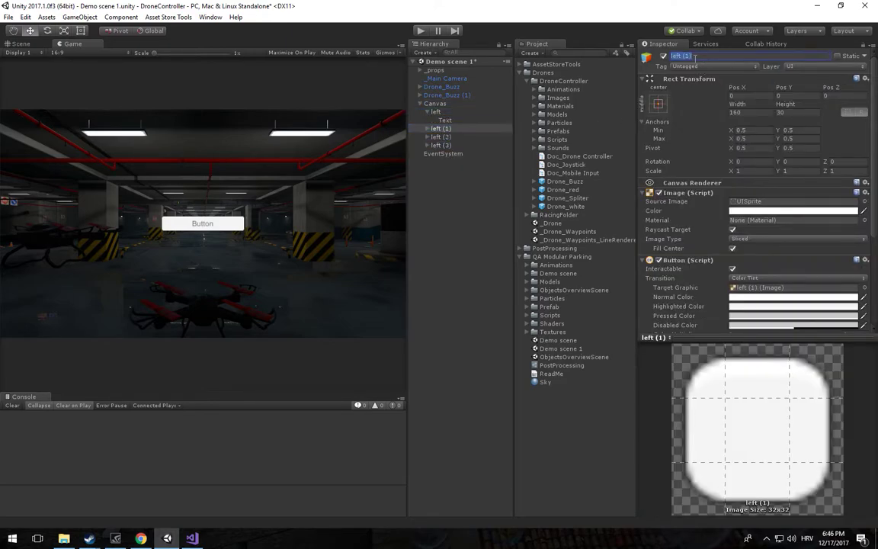
{"action": "type", "text": "right"}
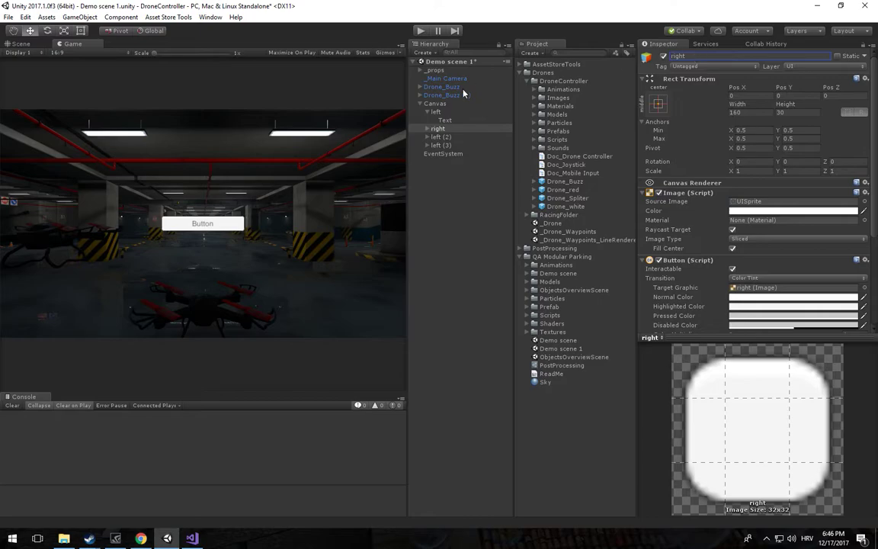
{"action": "left_click", "coordinate": [440, 137]}
{"action": "left_click", "coordinate": [716, 56]}
{"action": "type", "text": "select"}
{"action": "key", "text": "Return"}
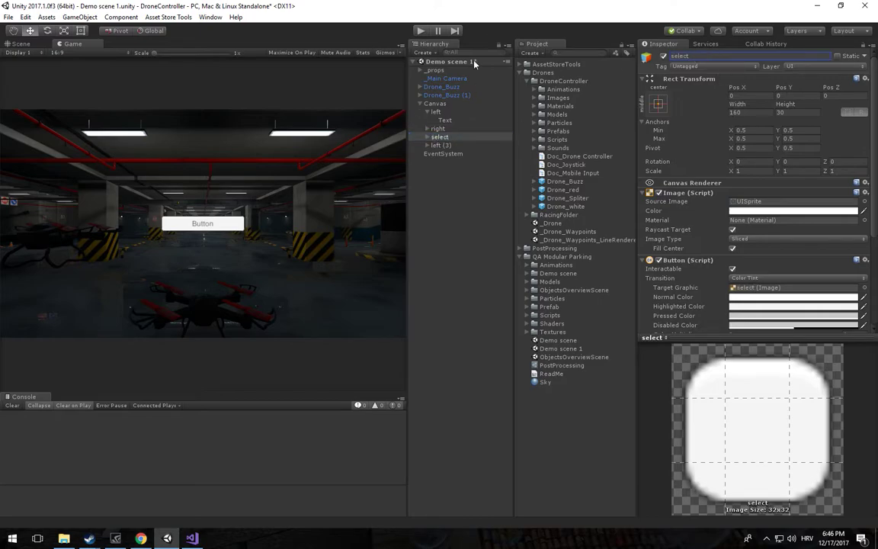
{"action": "left_click", "coordinate": [440, 145]}
{"action": "left_click", "coordinate": [647, 45]}
{"action": "left_click", "coordinate": [719, 55]}
{"action": "type", "text": "return"}
{"action": "key", "text": "Return"}
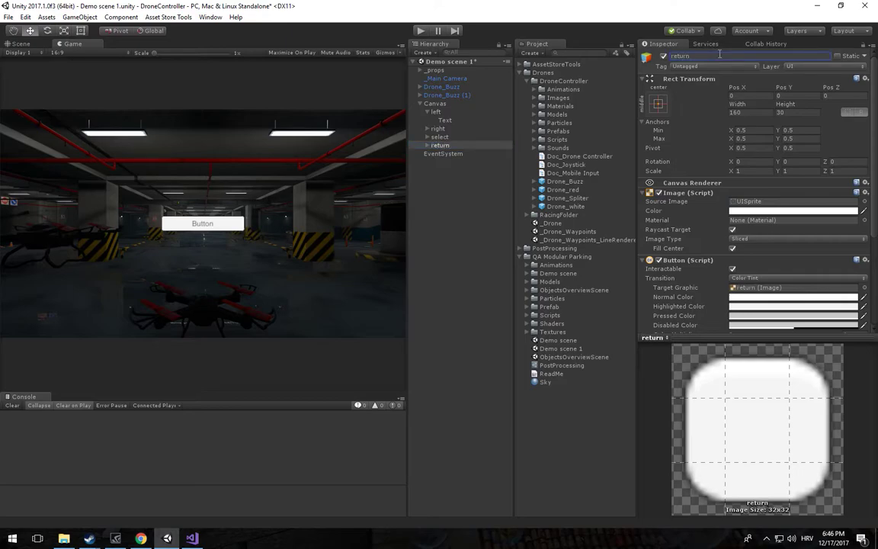
Step: Change the left button's label text to "left"
{"action": "left_click", "coordinate": [445, 121]}
{"action": "left_click", "coordinate": [736, 217]}
{"action": "key", "text": "BackSpace"}
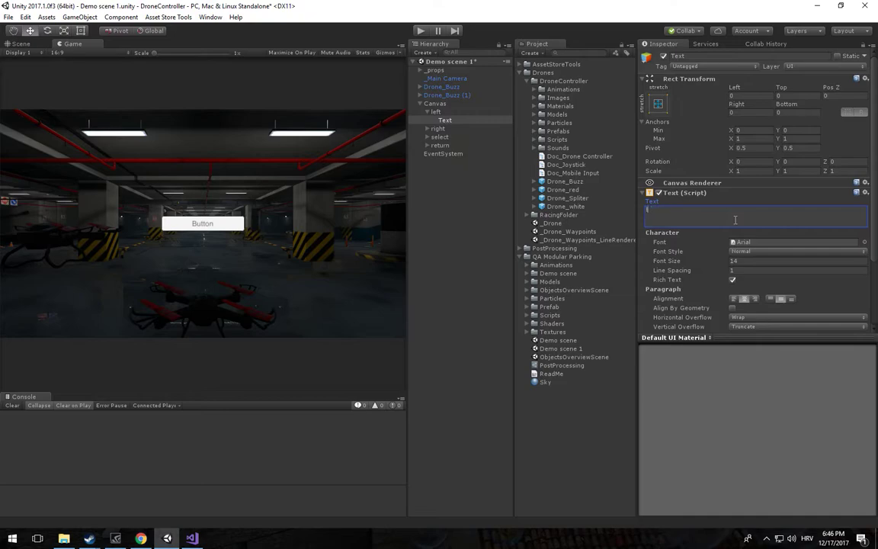
{"action": "left_click", "coordinate": [686, 193]}
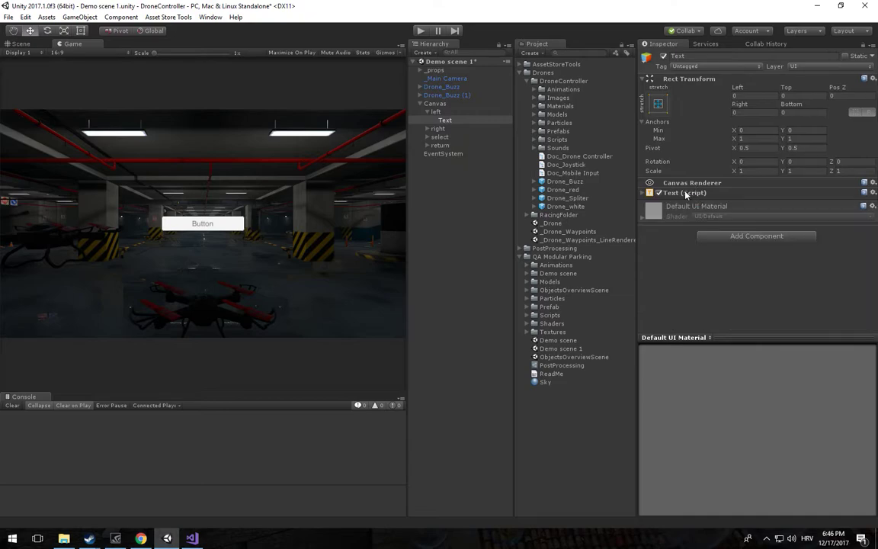
Step: Anchor the left button to the canvas's bottom-left corner and position it at X 100 and Y 50
{"action": "left_click", "coordinate": [445, 112]}
{"action": "left_click", "coordinate": [658, 104]}
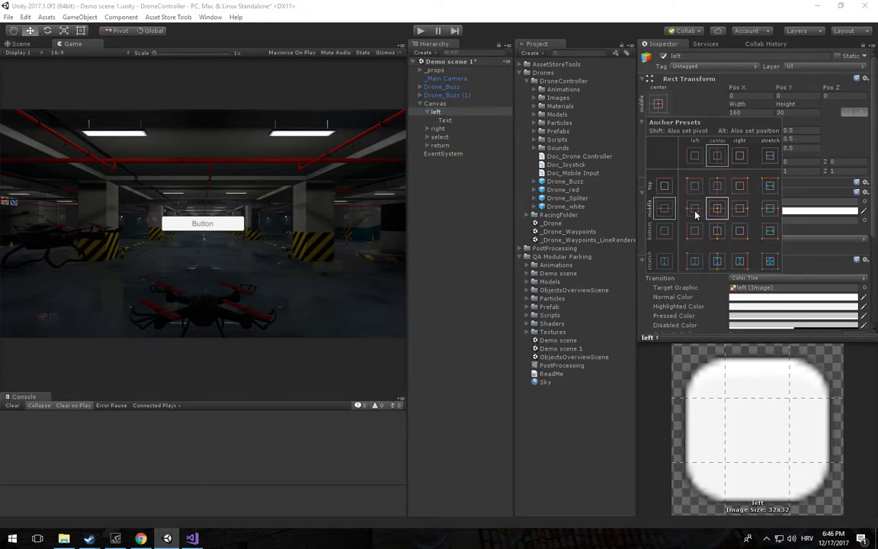
{"action": "left_click", "coordinate": [694, 230]}
{"action": "left_click", "coordinate": [743, 96]}
{"action": "type", "text": "1"}
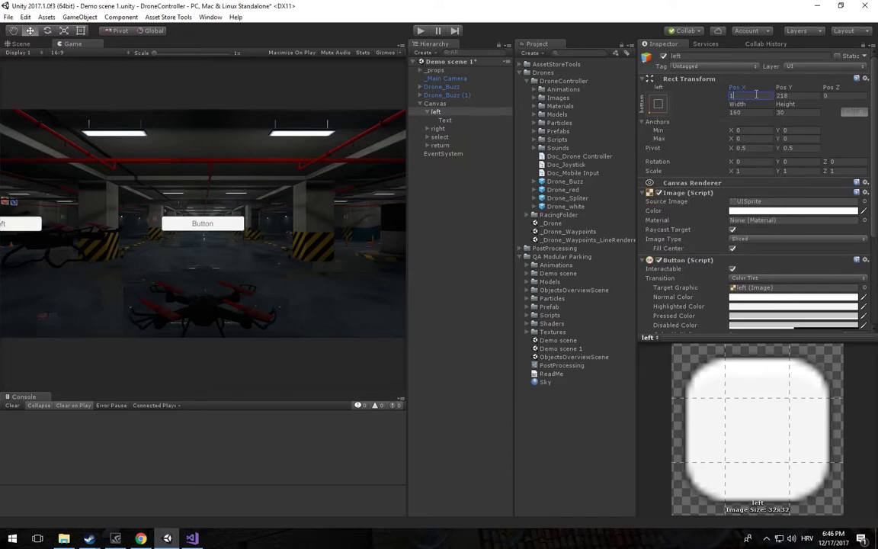
{"action": "type", "text": "00"}
{"action": "left_click", "coordinate": [789, 96]}
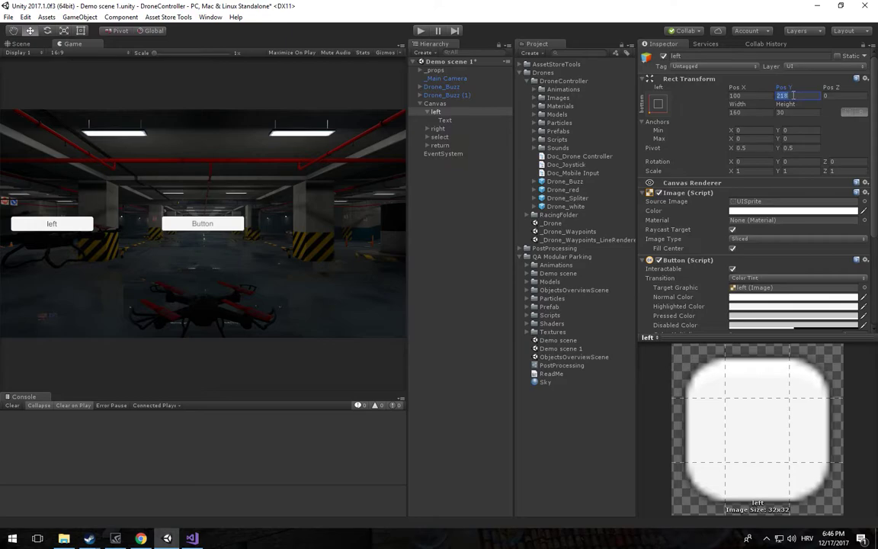
{"action": "type", "text": "50"}
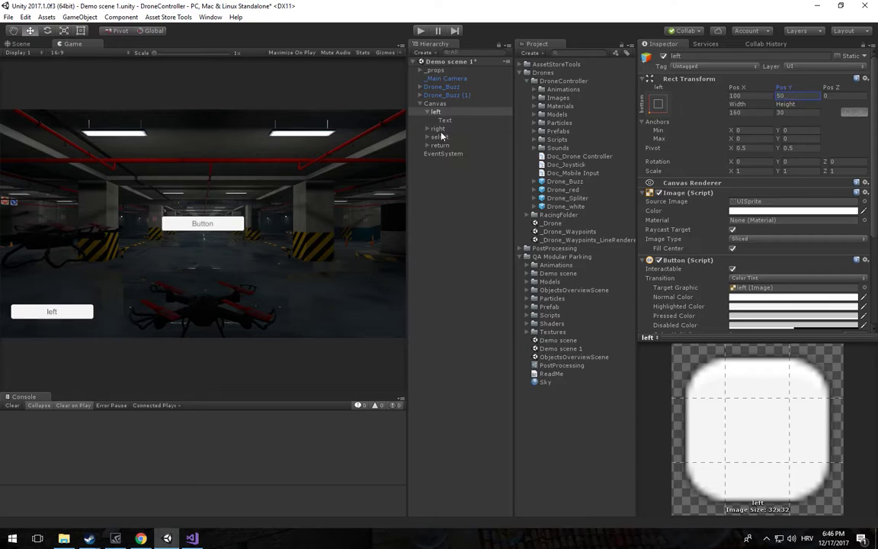
Step: Try positioning the right button at X -100 and Y 20 from its center anchor
{"action": "left_click", "coordinate": [437, 129]}
{"action": "left_click", "coordinate": [755, 96]}
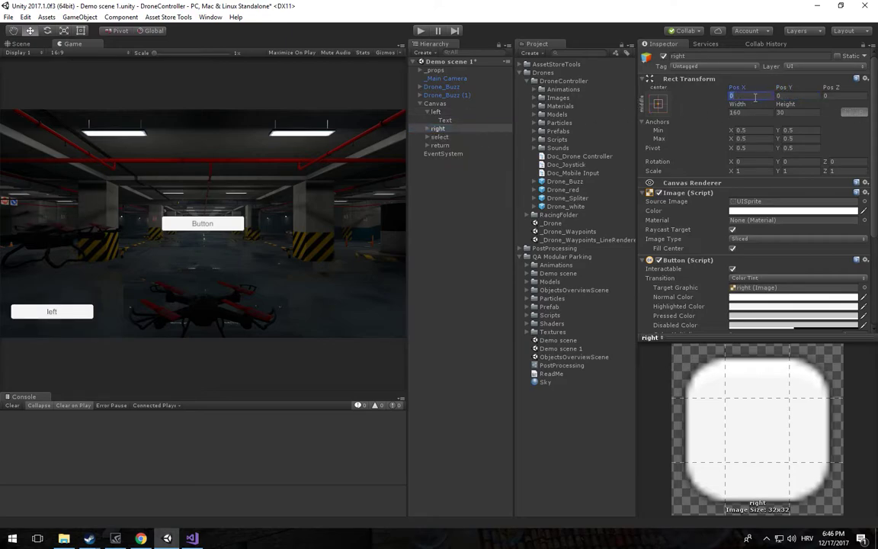
{"action": "type", "text": "-100"}
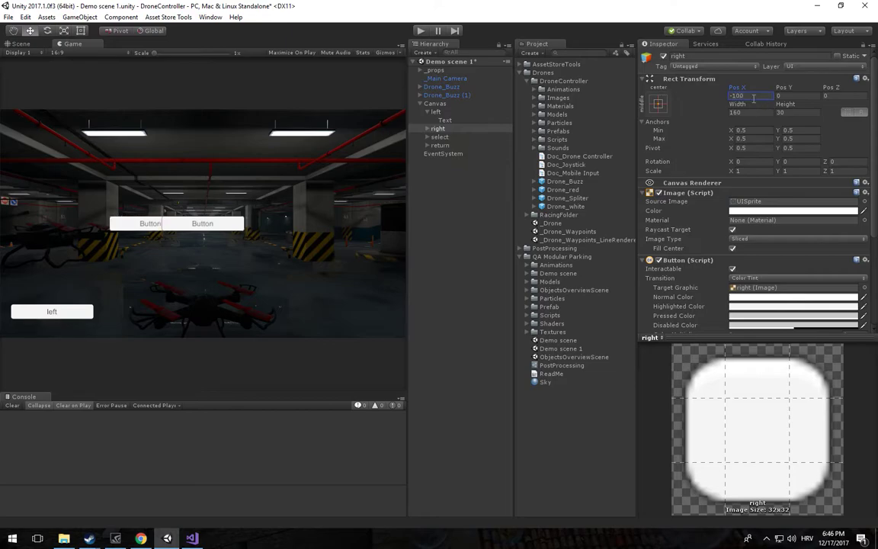
{"action": "left_click", "coordinate": [785, 97]}
{"action": "type", "text": "20"}
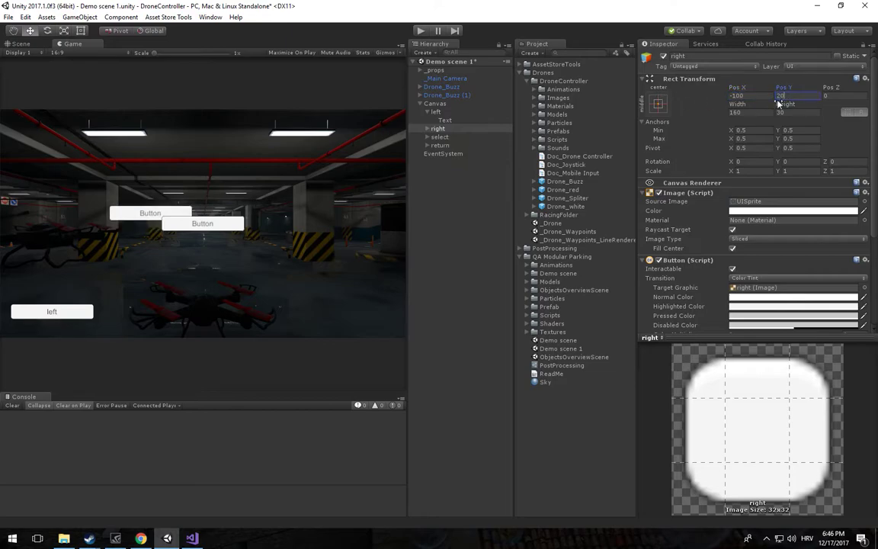
Step: Anchor the right button to the canvas's bottom-right corner and position it at X -100 and Y 50
{"action": "left_click", "coordinate": [658, 103]}
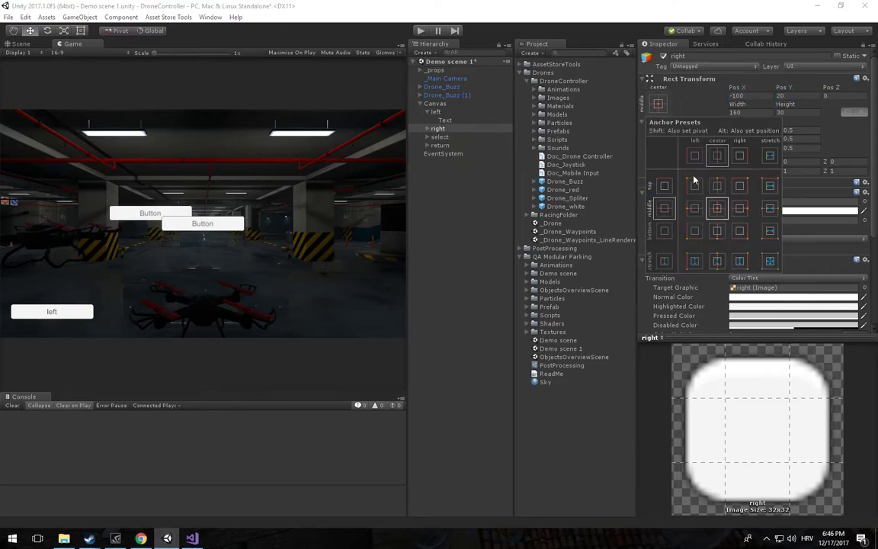
{"action": "left_click", "coordinate": [739, 230]}
{"action": "left_click", "coordinate": [802, 101]}
{"action": "left_click", "coordinate": [791, 97]}
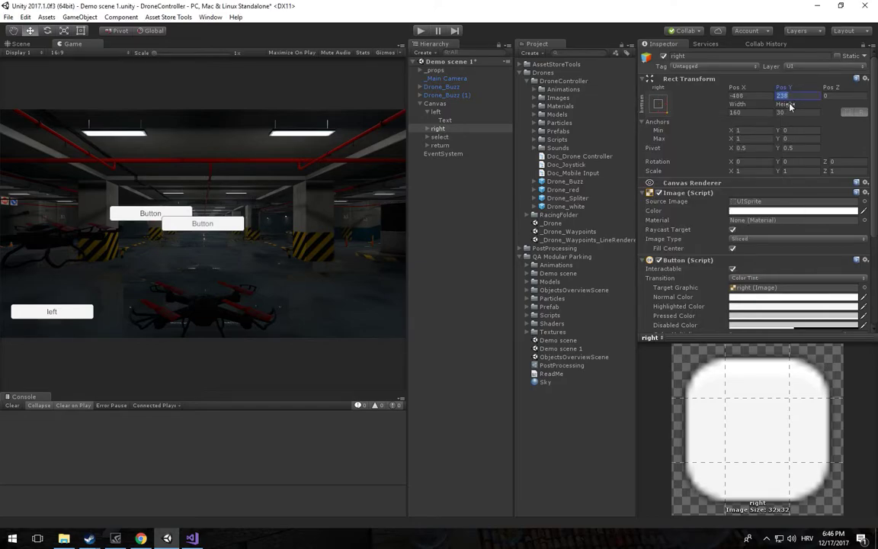
{"action": "type", "text": "20"}
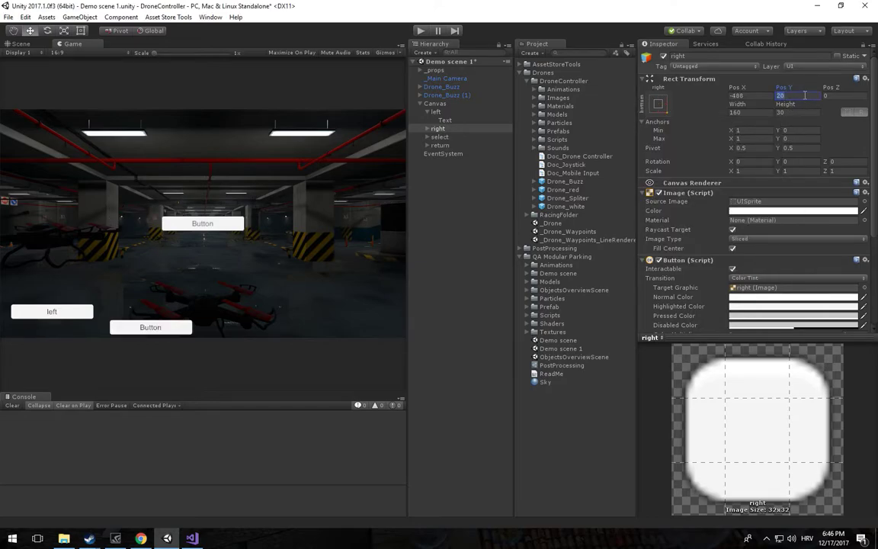
{"action": "type", "text": "50"}
{"action": "left_click", "coordinate": [743, 96]}
{"action": "type", "text": "-100"}
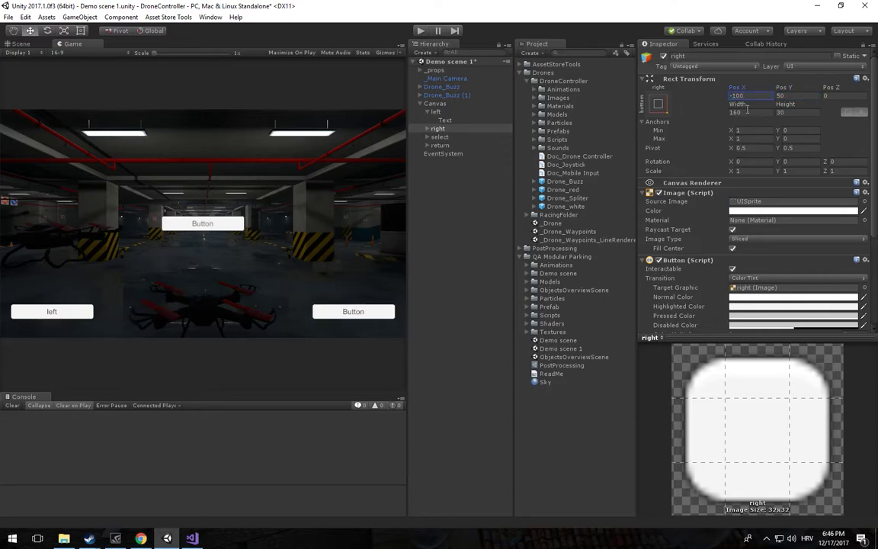
Step: Change the right button's label text to "right"
{"action": "left_click", "coordinate": [433, 129]}
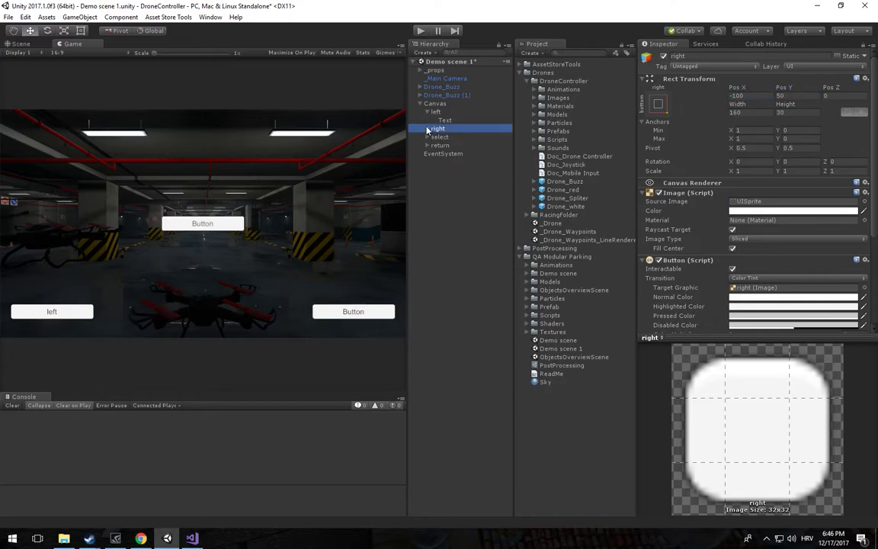
{"action": "left_click", "coordinate": [426, 128]}
{"action": "left_click", "coordinate": [444, 137]}
{"action": "left_click", "coordinate": [686, 193]}
{"action": "double_click", "coordinate": [722, 212]}
{"action": "type", "text": "right"}
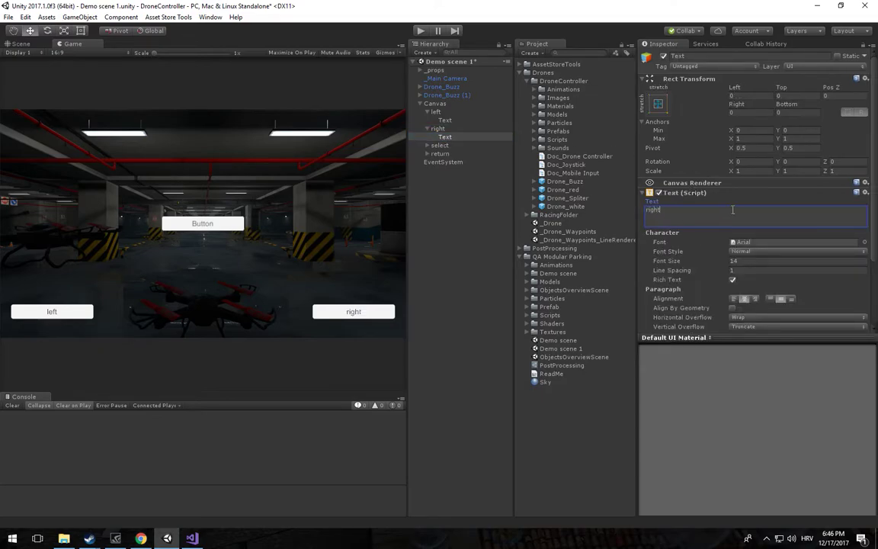
{"action": "left_click", "coordinate": [680, 193]}
Step: Change the select button's label text to "select"
{"action": "left_click", "coordinate": [426, 146]}
{"action": "left_click", "coordinate": [444, 153]}
{"action": "left_click", "coordinate": [720, 192]}
{"action": "left_click", "coordinate": [702, 216]}
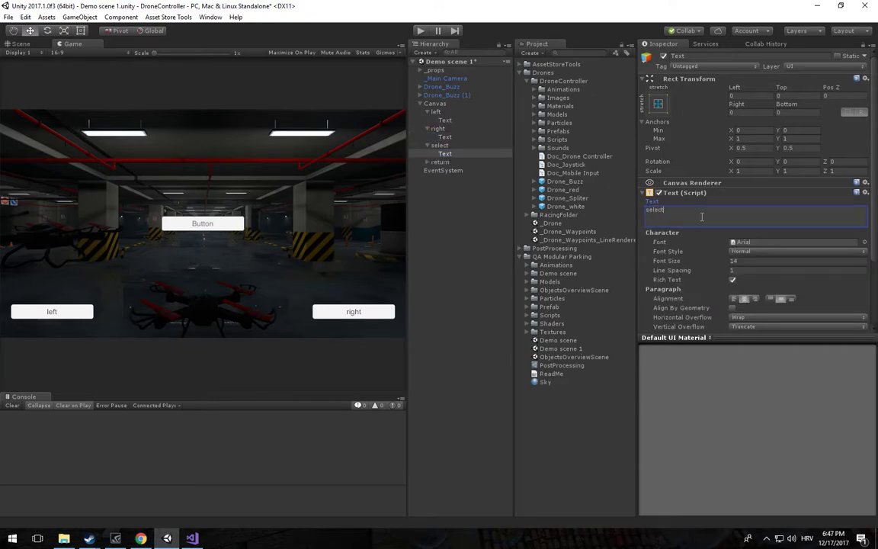
{"action": "left_click", "coordinate": [659, 192]}
Step: Anchor the select button to the canvas's bottom center and set its Y position to 50
{"action": "left_click", "coordinate": [441, 145]}
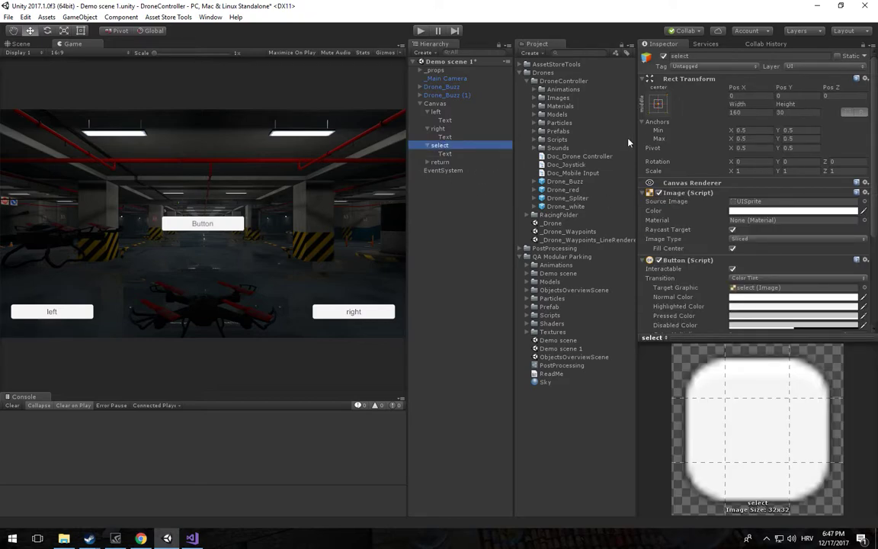
{"action": "left_click", "coordinate": [659, 103]}
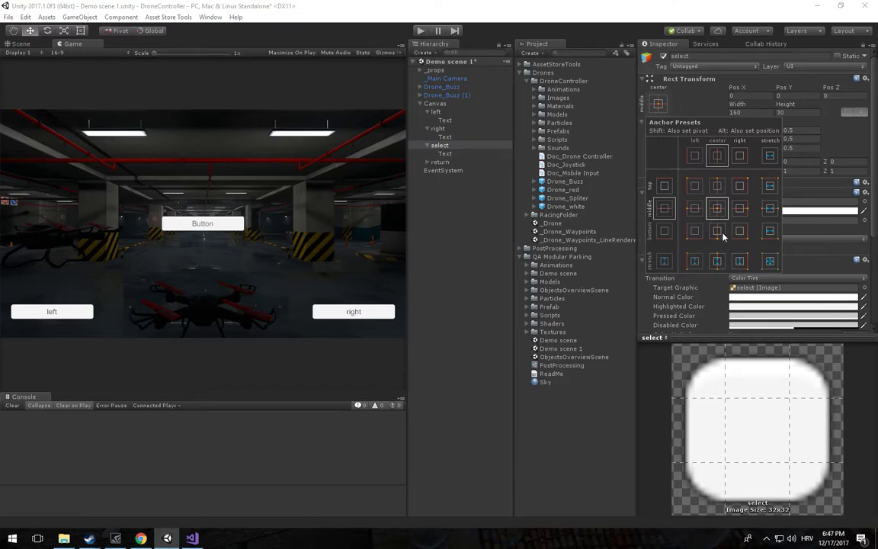
{"action": "left_click", "coordinate": [720, 233]}
{"action": "left_click", "coordinate": [785, 96]}
{"action": "type", "text": "5"}
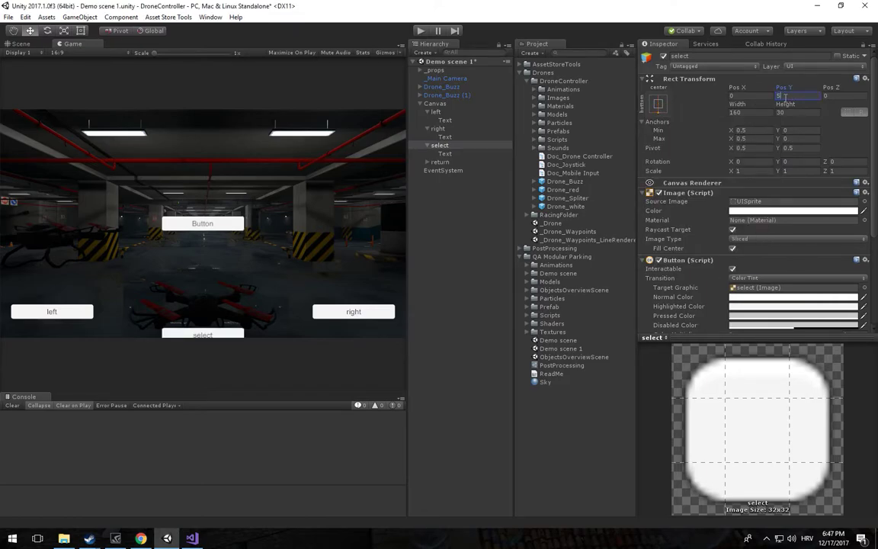
{"action": "type", "text": "0"}
Step: Anchor the return button to the canvas's top center and set its Y position to -50
{"action": "left_click", "coordinate": [442, 163]}
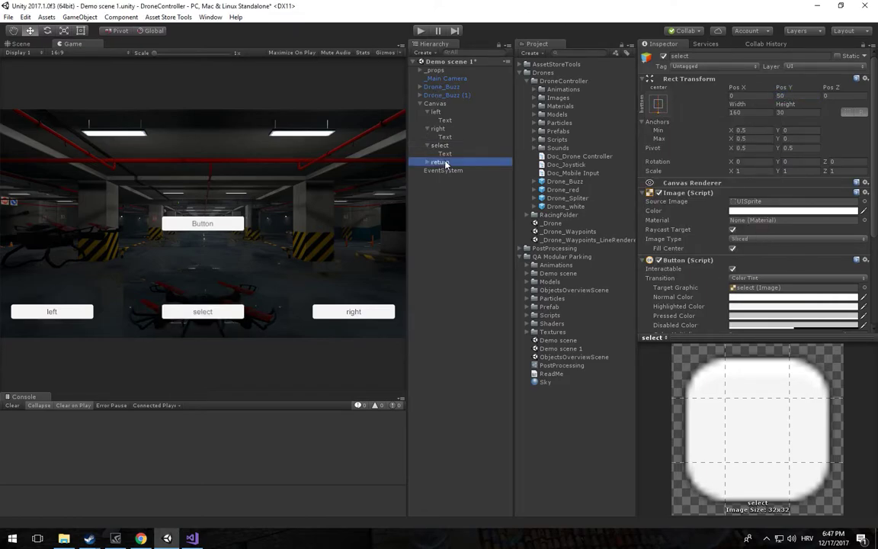
{"action": "left_click", "coordinate": [658, 106]}
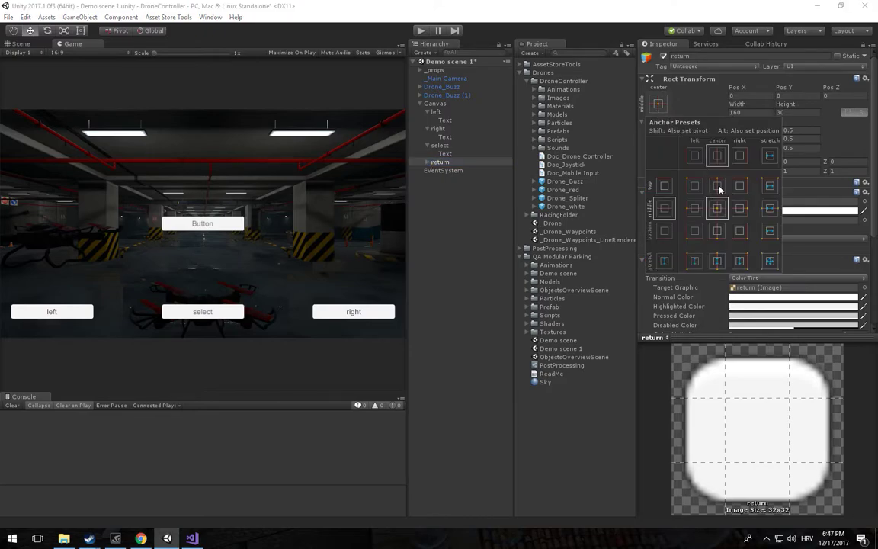
{"action": "left_click", "coordinate": [718, 187]}
{"action": "left_click", "coordinate": [793, 95]}
{"action": "type", "text": "-50"}
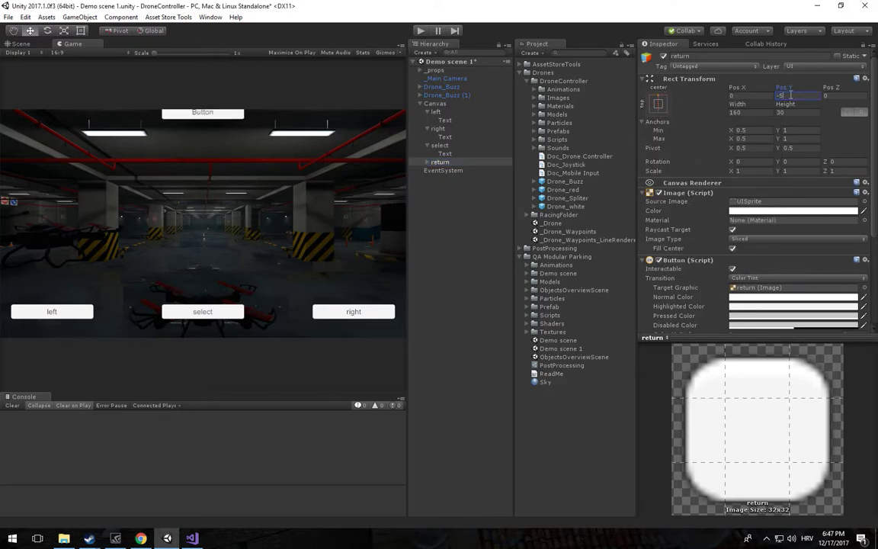
Step: Change the return button's label text to "return"
{"action": "left_click", "coordinate": [428, 162]}
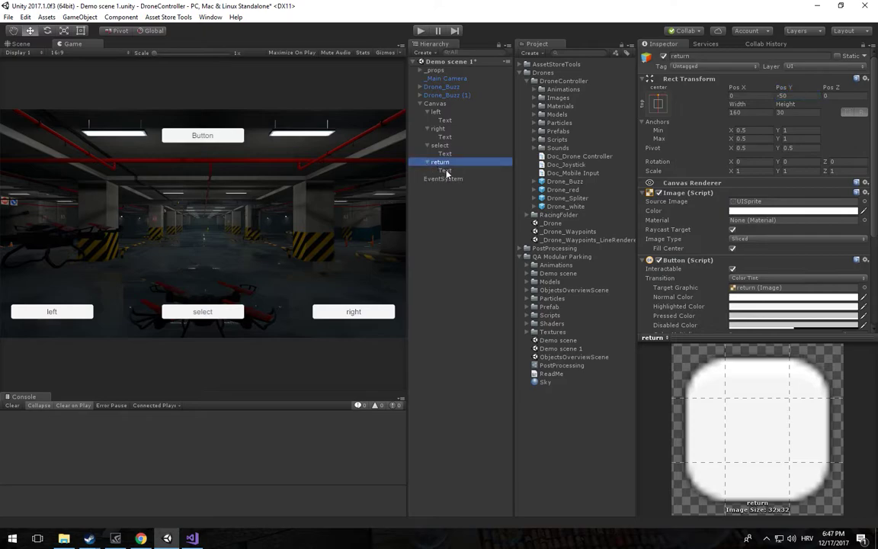
{"action": "left_click", "coordinate": [445, 170]}
{"action": "left_click", "coordinate": [711, 192]}
{"action": "left_click", "coordinate": [713, 215]}
{"action": "type", "text": "return"}
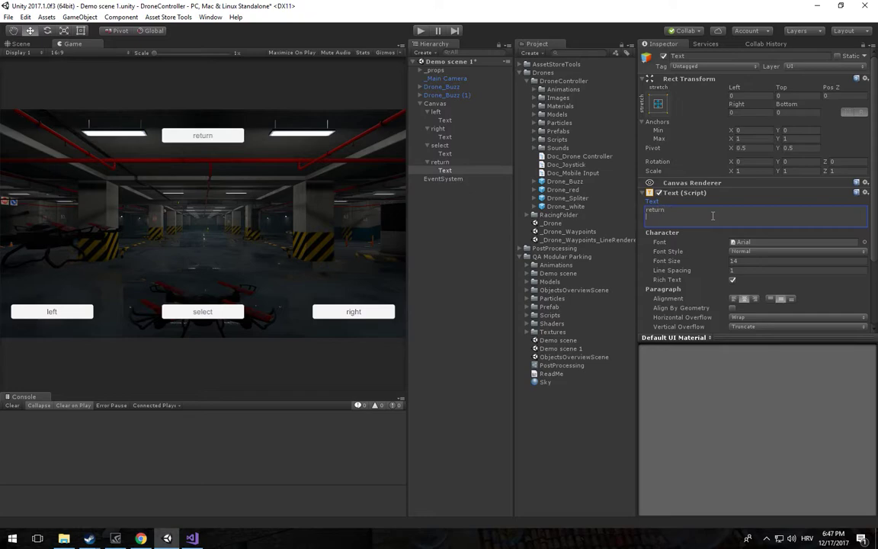
Step: Collapse the left, right, select and return buttons in the scene hierarchy to hide their text children
{"action": "left_click", "coordinate": [454, 257]}
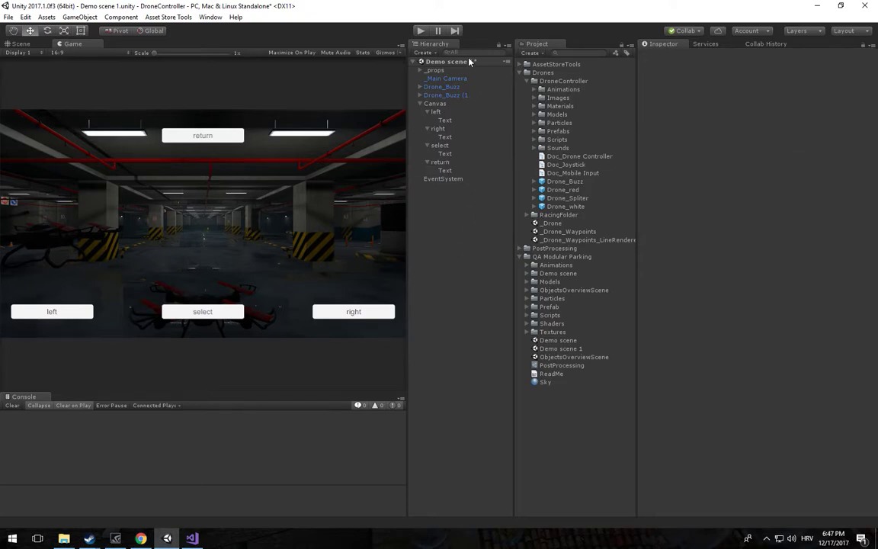
{"action": "left_click", "coordinate": [428, 112]}
{"action": "left_click", "coordinate": [426, 120]}
{"action": "left_click", "coordinate": [427, 128]}
{"action": "left_click", "coordinate": [425, 138]}
{"action": "left_click", "coordinate": [425, 138]}
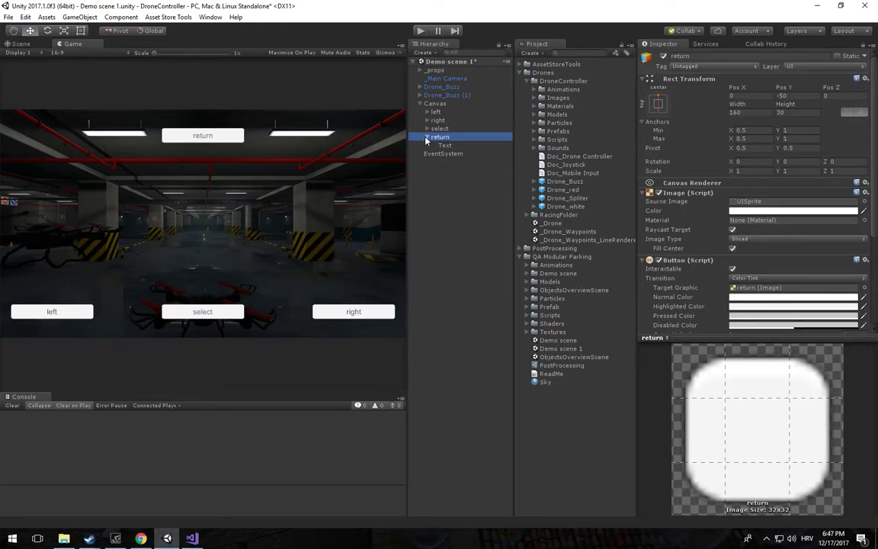
Step: Add an On Click event to the left button that calls CameraScript's PressedLeft function on _Main Camera
{"action": "left_click", "coordinate": [436, 112]}
{"action": "scroll", "coordinate": [757, 261], "scroll_direction": "down", "scroll_amount": 4}
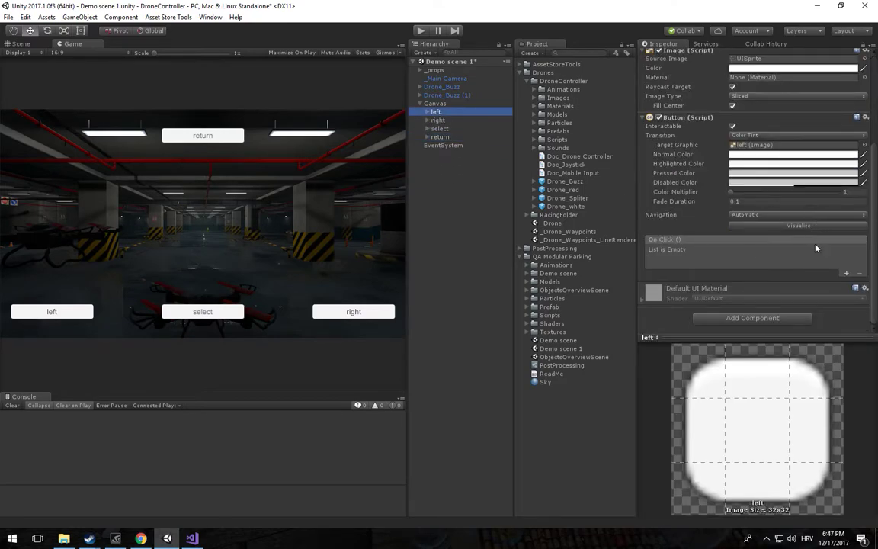
{"action": "left_click", "coordinate": [846, 274]}
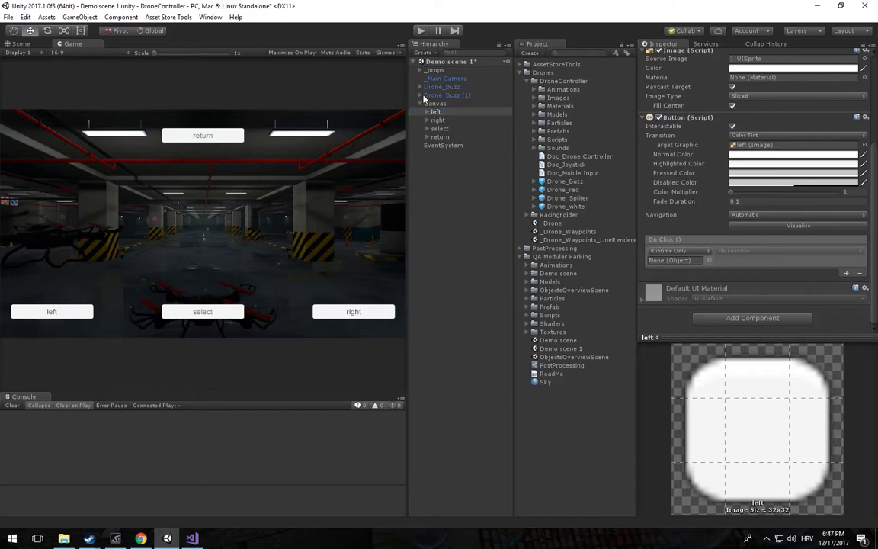
{"action": "left_click_drag", "start_coordinate": [436, 113], "coordinate": [745, 265]}
{"action": "left_click_drag", "start_coordinate": [440, 79], "coordinate": [695, 260]}
{"action": "left_click", "coordinate": [768, 251]}
{"action": "mouse_move", "coordinate": [755, 346]}
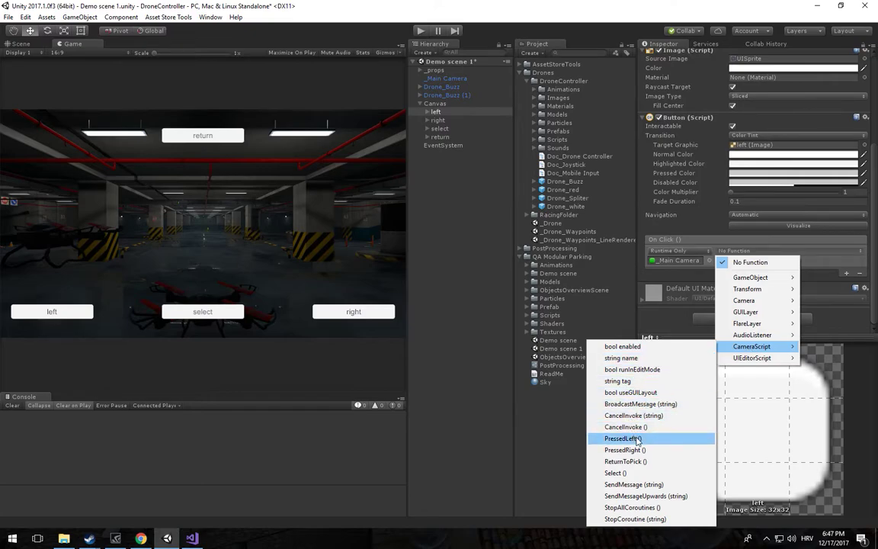
{"action": "left_click", "coordinate": [637, 440]}
Step: Add an On Click event to the right button that calls CameraScript's PressedRight function on _Main Camera
{"action": "left_click", "coordinate": [438, 120]}
{"action": "left_click_drag", "start_coordinate": [442, 79], "coordinate": [673, 258]}
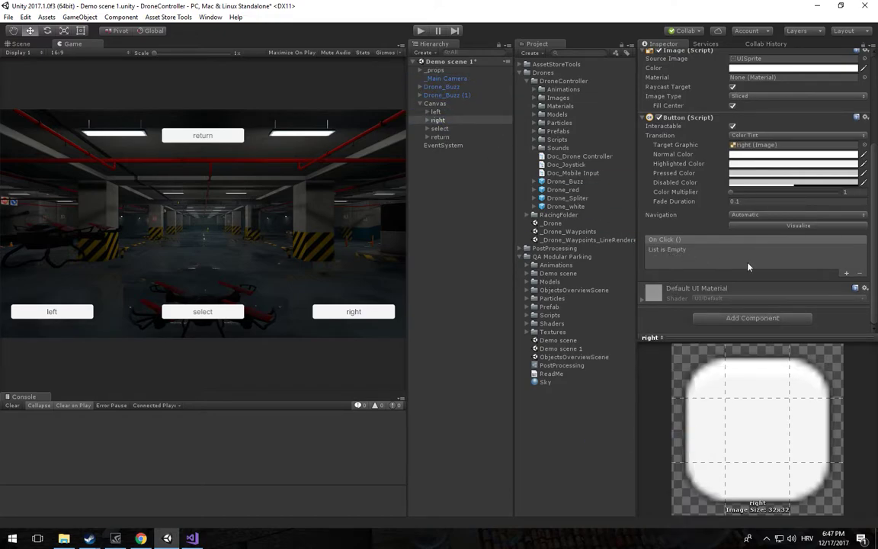
{"action": "left_click", "coordinate": [846, 274]}
{"action": "left_click_drag", "start_coordinate": [435, 79], "coordinate": [670, 263]}
{"action": "left_click", "coordinate": [789, 250]}
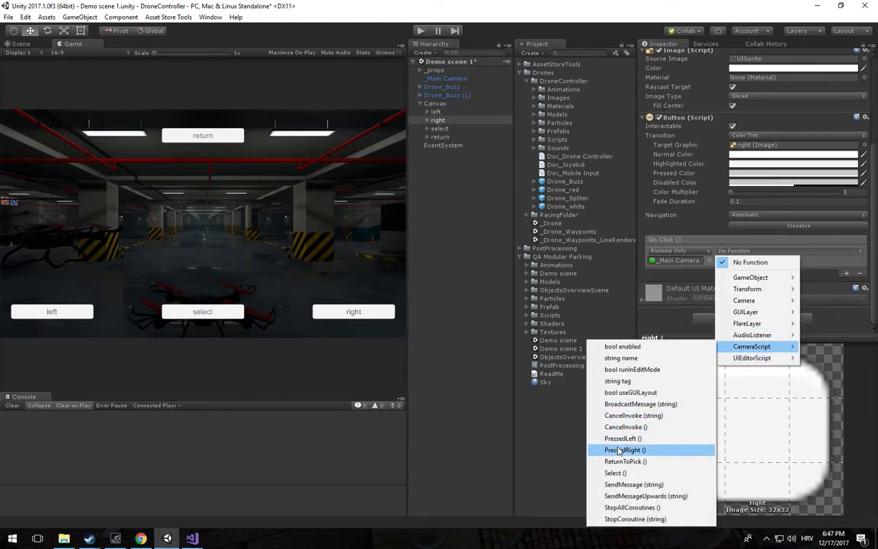
{"action": "left_click", "coordinate": [622, 450]}
Step: Add an On Click event to the select button that calls CameraScript's Select function on _Main Camera
{"action": "left_click", "coordinate": [440, 128]}
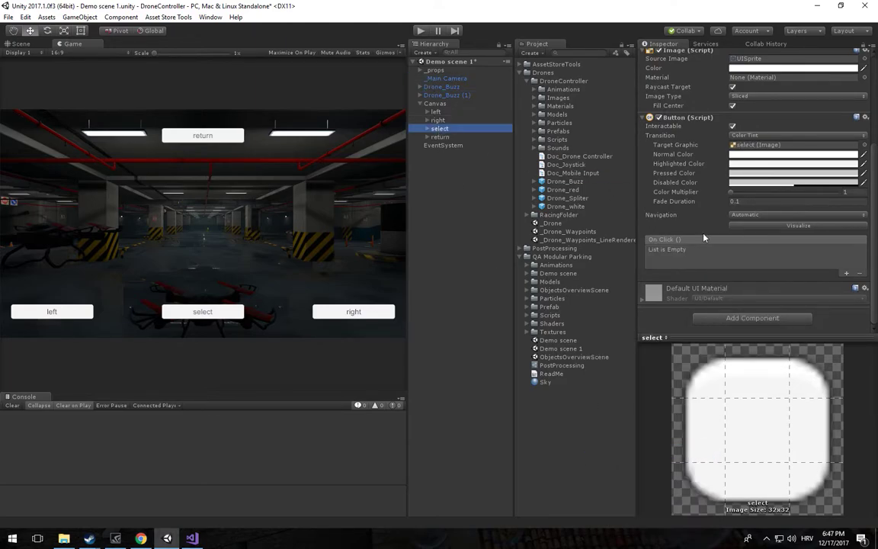
{"action": "left_click", "coordinate": [846, 273]}
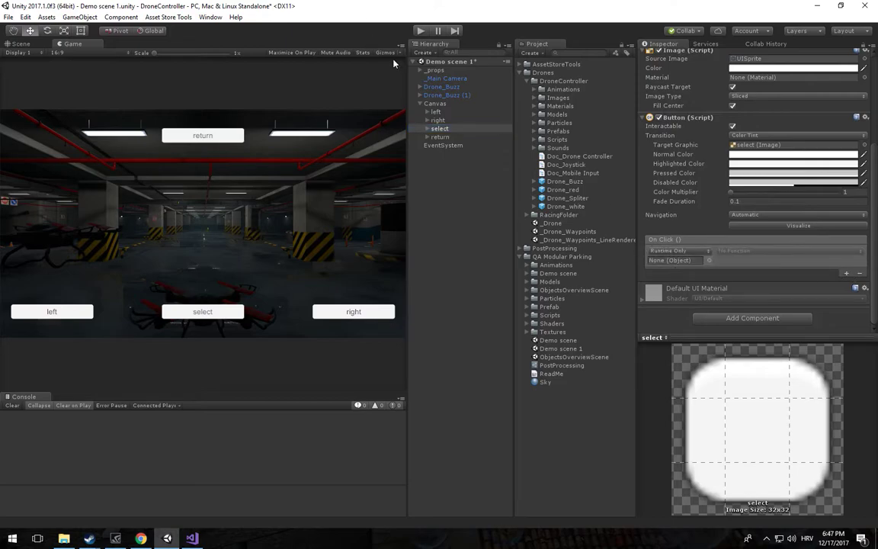
{"action": "left_click_drag", "start_coordinate": [446, 79], "coordinate": [670, 260]}
{"action": "left_click", "coordinate": [762, 251]}
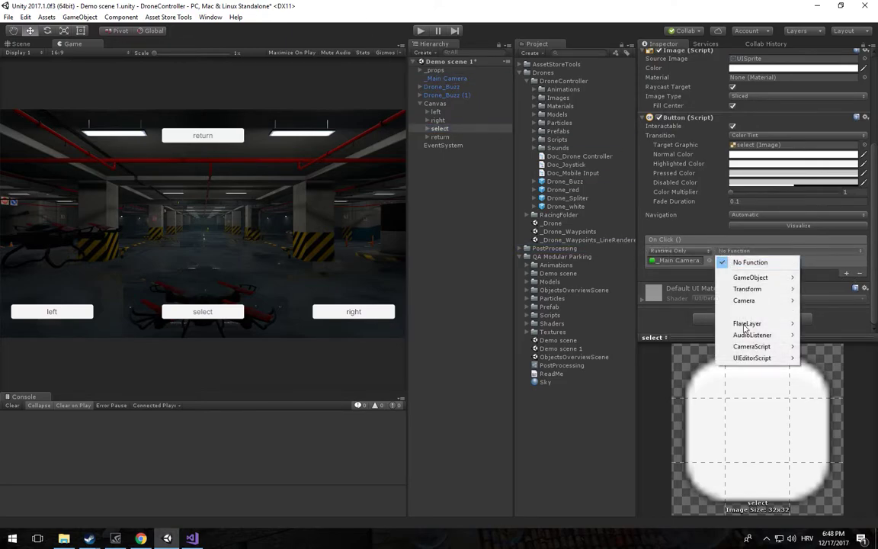
{"action": "mouse_move", "coordinate": [752, 346]}
{"action": "left_click", "coordinate": [613, 472]}
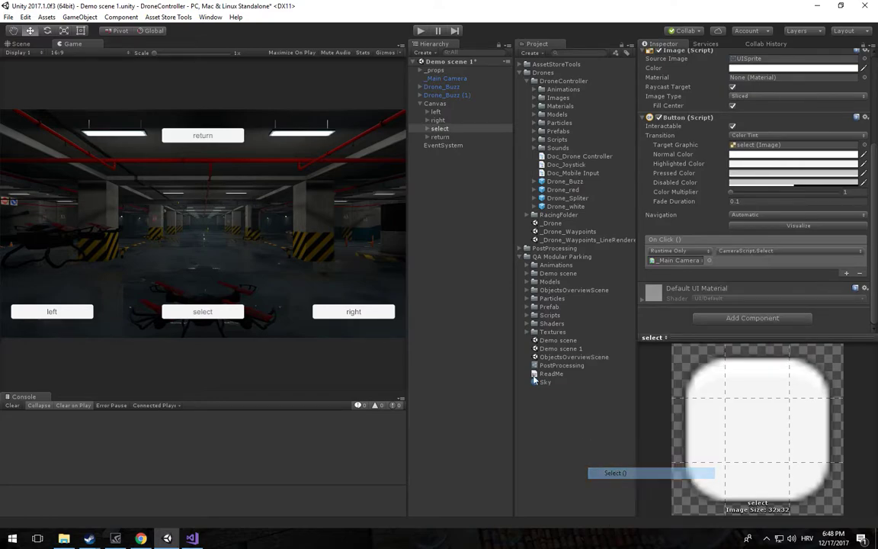
Step: Add an On Click event to the return button that calls CameraScript's ReturnToPick function on _Main Camera
{"action": "left_click", "coordinate": [440, 136]}
{"action": "left_click_drag", "start_coordinate": [446, 78], "coordinate": [700, 251]}
{"action": "left_click", "coordinate": [845, 273]}
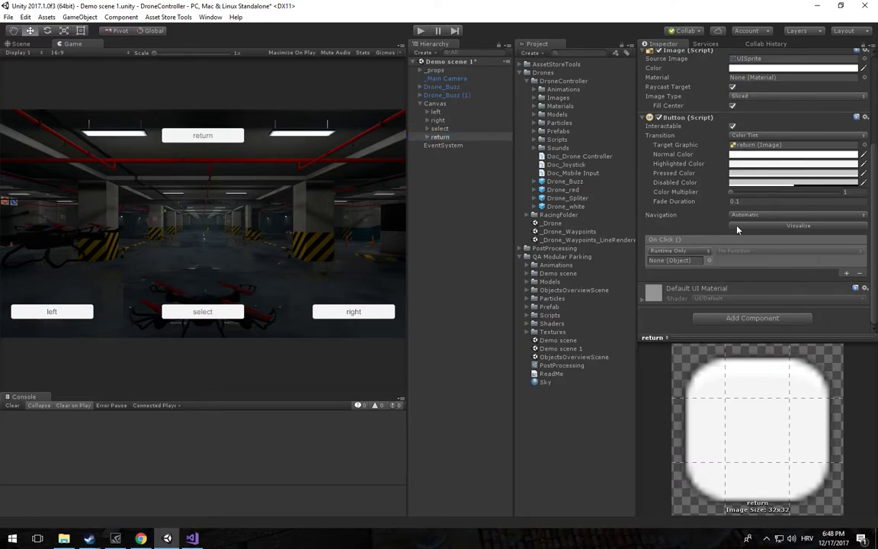
{"action": "left_click_drag", "start_coordinate": [435, 73], "coordinate": [675, 261]}
{"action": "left_click", "coordinate": [735, 251]}
{"action": "mouse_move", "coordinate": [751, 346]}
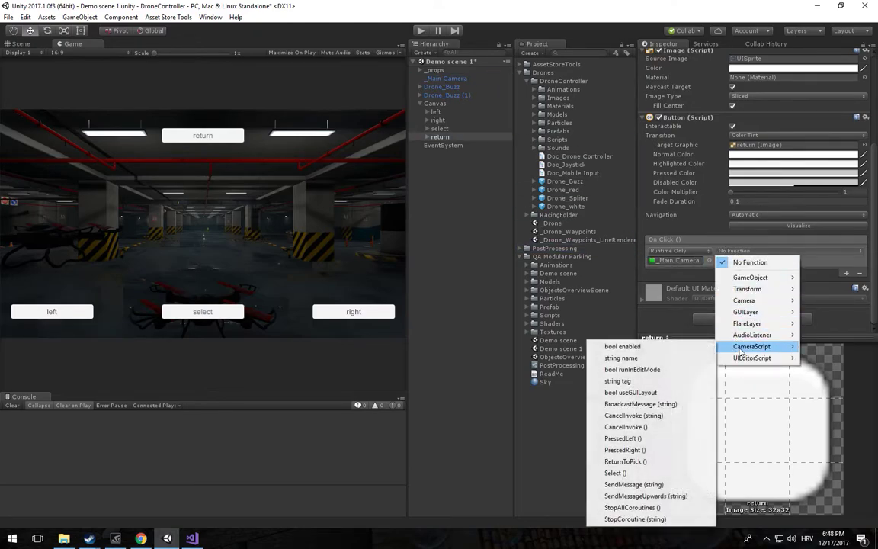
{"action": "left_click", "coordinate": [625, 461]}
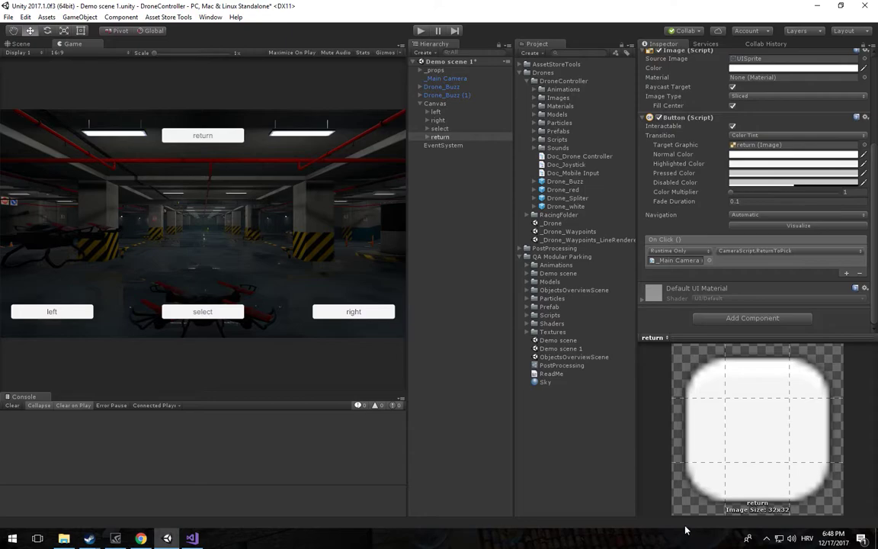
Step: Test-run the scene and trace the console error to its source line in CameraScript.cs in Visual Studio
{"action": "left_click", "coordinate": [420, 31]}
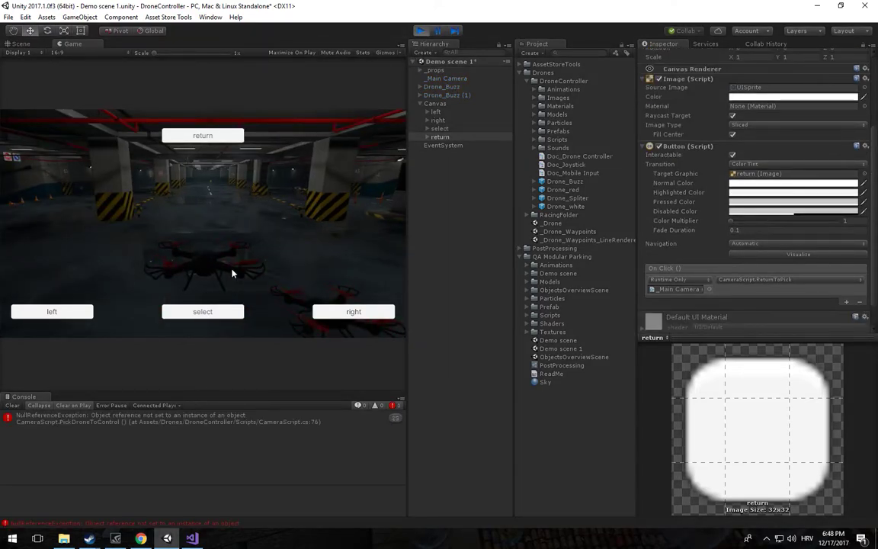
{"action": "left_click", "coordinate": [191, 420]}
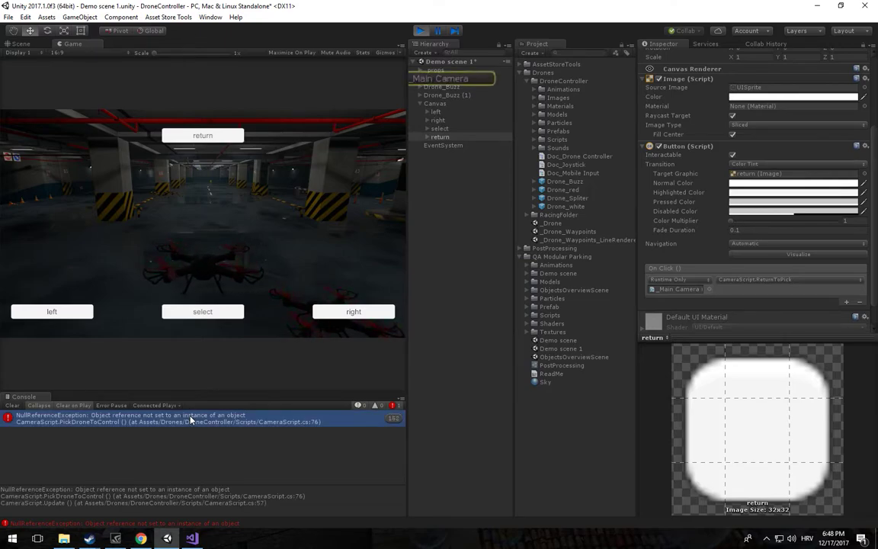
{"action": "double_click", "coordinate": [190, 419]}
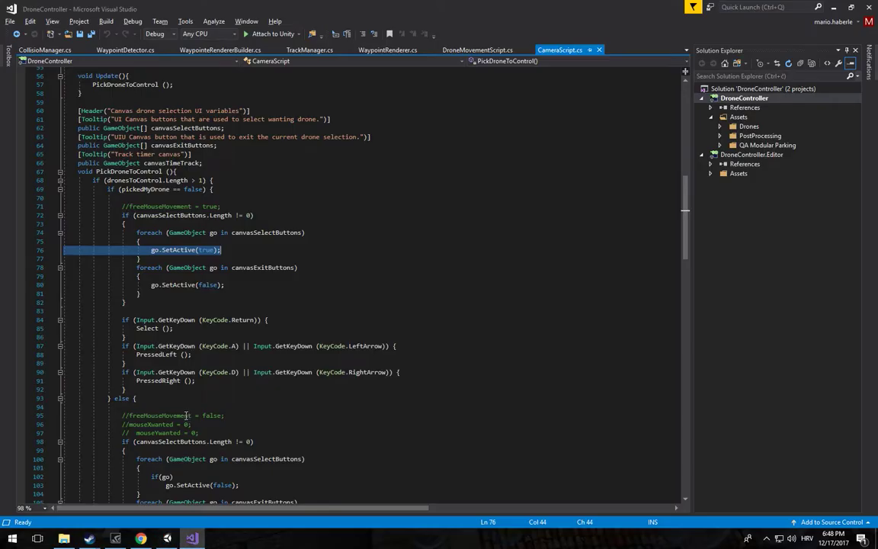
{"action": "left_click", "coordinate": [162, 242]}
{"action": "left_click_drag", "start_coordinate": [138, 232], "coordinate": [221, 245]}
{"action": "key", "text": "alt+Tab"}
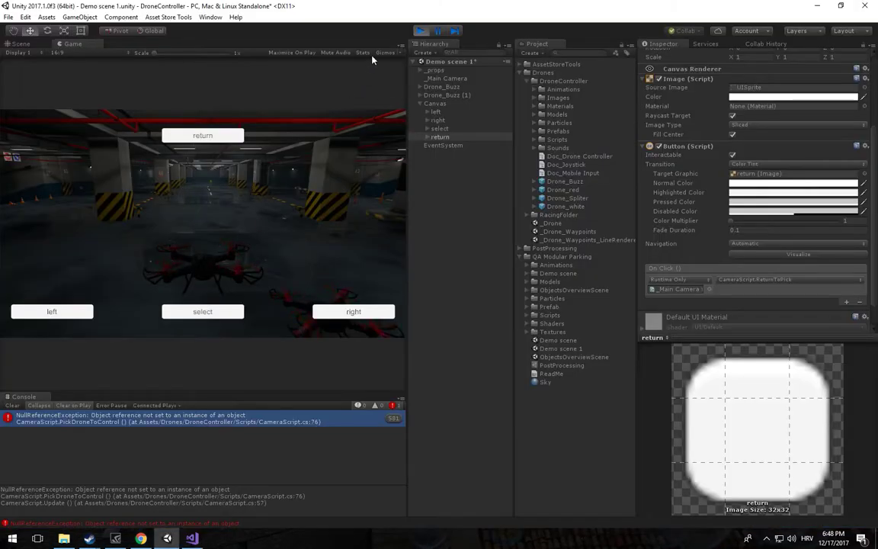
{"action": "left_click", "coordinate": [420, 31]}
Step: On _Main Camera's Camera Script, assign left, right and select as Canvas Select Buttons and return as the Canvas Exit Button
{"action": "left_click", "coordinate": [445, 79]}
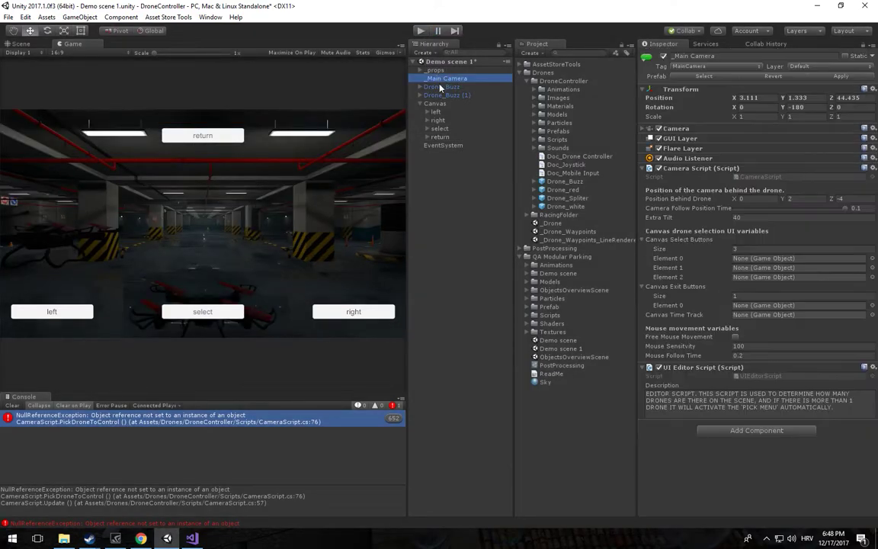
{"action": "left_click_drag", "start_coordinate": [432, 111], "coordinate": [633, 240]}
{"action": "left_click_drag", "start_coordinate": [733, 255], "coordinate": [736, 258]}
{"action": "left_click_drag", "start_coordinate": [439, 122], "coordinate": [751, 268]}
{"action": "left_click_drag", "start_coordinate": [440, 128], "coordinate": [755, 277]}
{"action": "left_click_drag", "start_coordinate": [440, 138], "coordinate": [753, 305]}
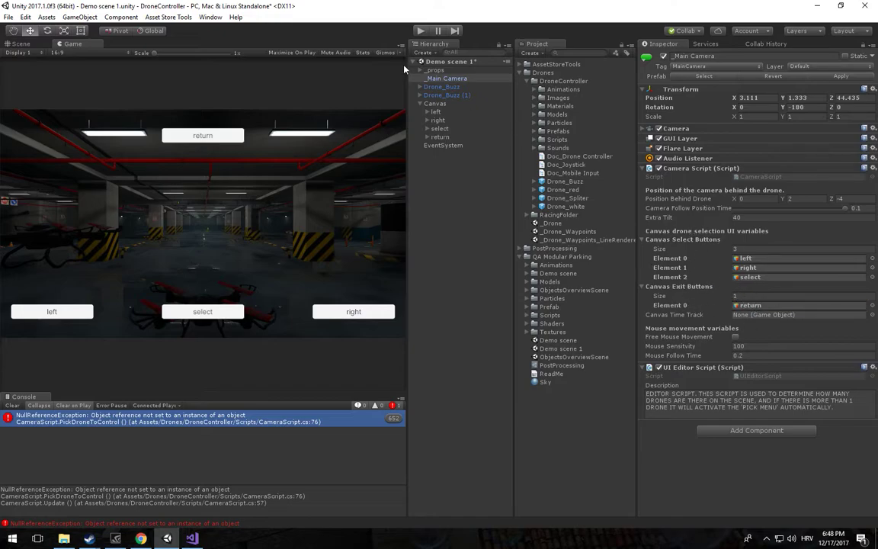
Step: Run the scene in a widened Game view and pick a drone using the right, left and select buttons
{"action": "left_click", "coordinate": [418, 30]}
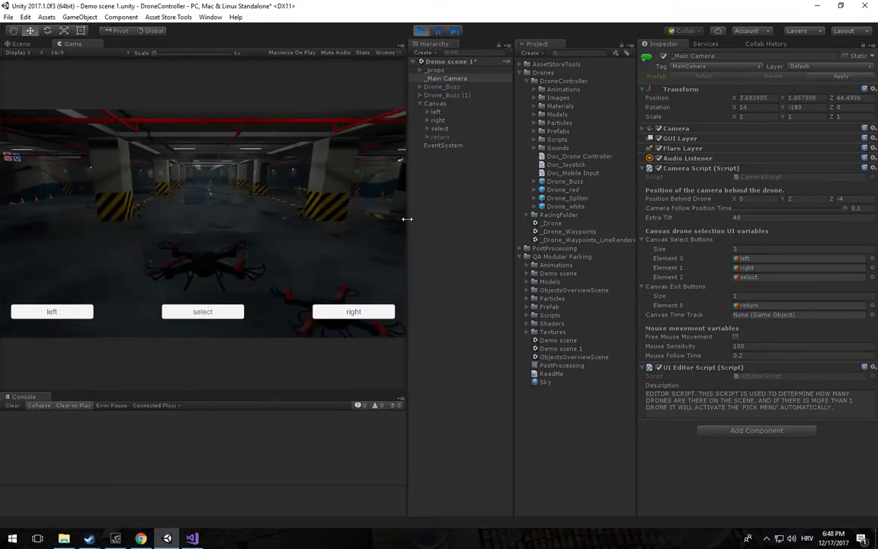
{"action": "left_click_drag", "start_coordinate": [408, 221], "coordinate": [505, 221]}
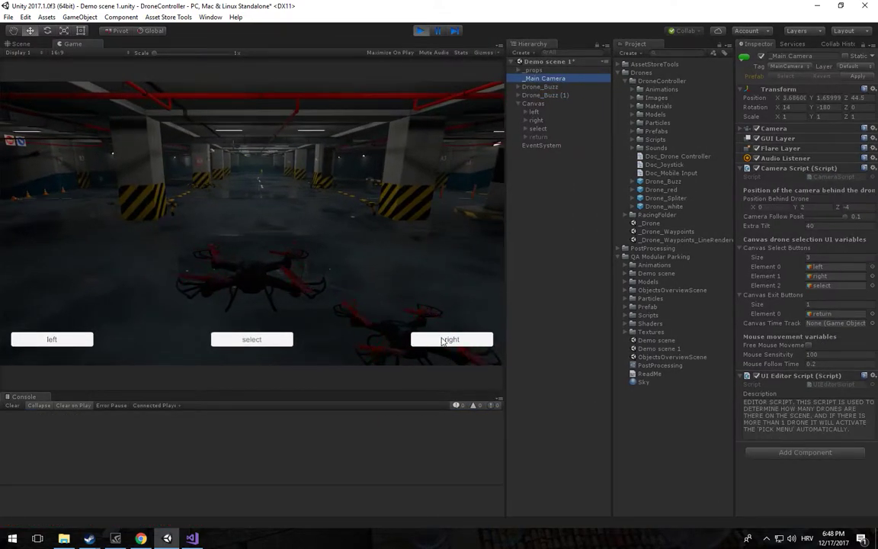
{"action": "left_click", "coordinate": [450, 339]}
{"action": "left_click", "coordinate": [69, 341]}
{"action": "left_click", "coordinate": [429, 342]}
{"action": "left_click", "coordinate": [281, 340]}
Step: Test-fly the selected drone forward and through turns, and try the return button before selecting a drone again
{"action": "key", "text": "w"}
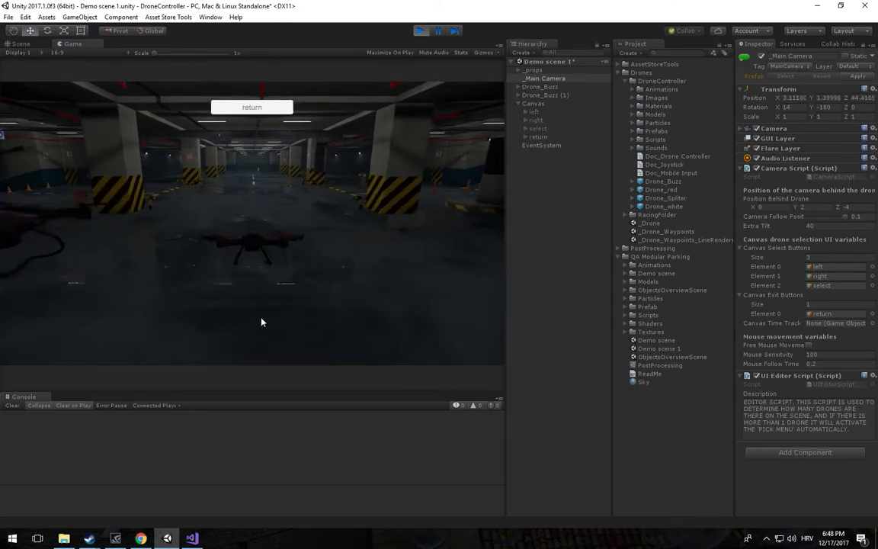
{"action": "key", "text": "d"}
{"action": "key", "text": "l"}
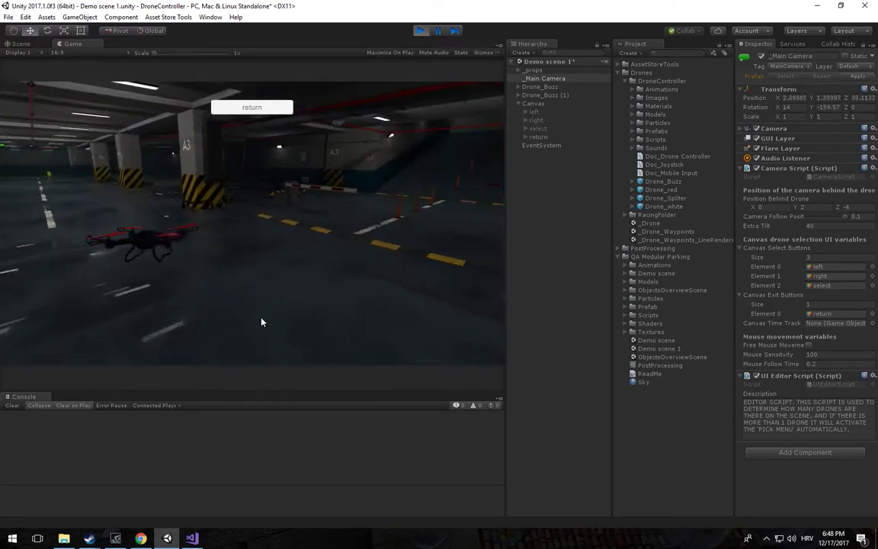
{"action": "key", "text": "a"}
{"action": "key", "text": "w"}
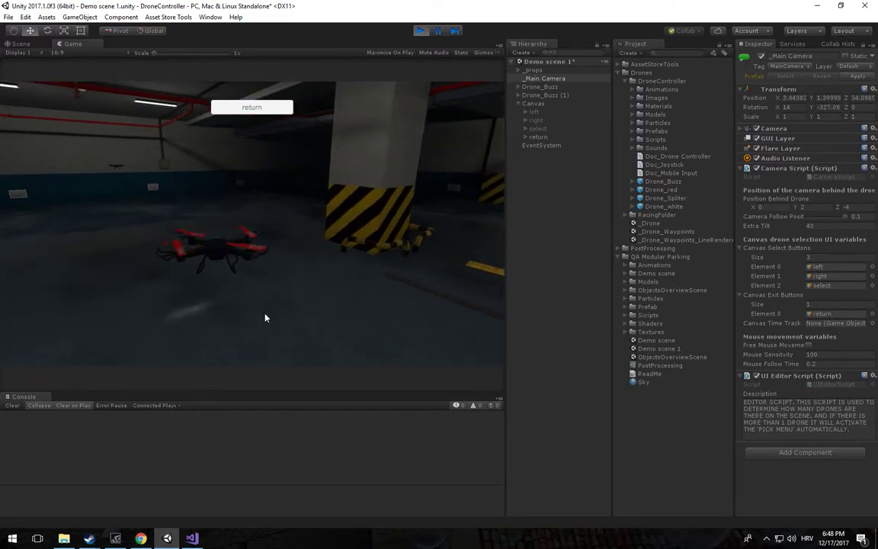
{"action": "left_click", "coordinate": [254, 108]}
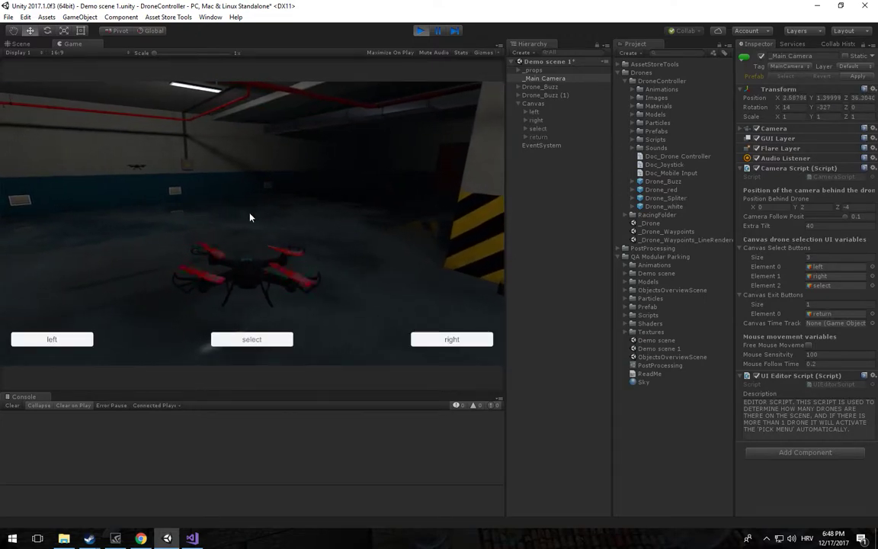
{"action": "left_click", "coordinate": [281, 341]}
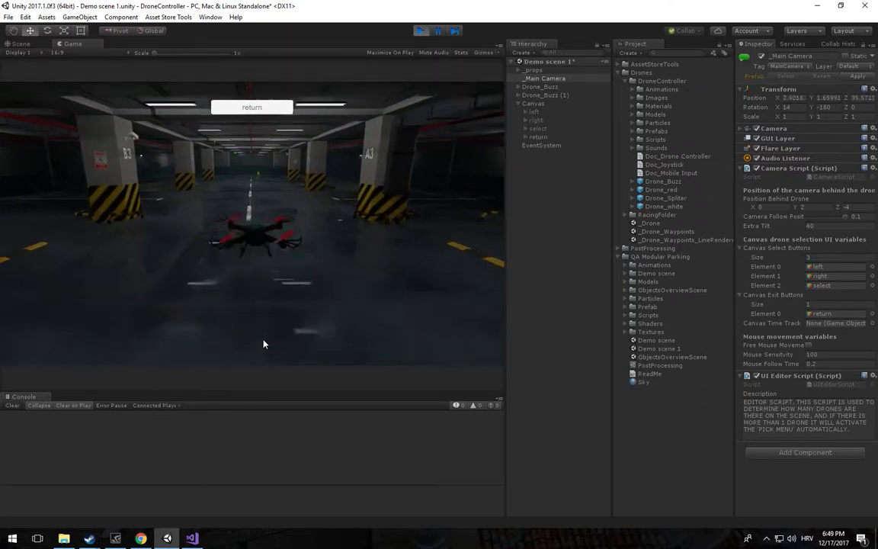
Step: Test-fly the selected drone forward across the garage and stop the running scene
{"action": "key", "text": "w"}
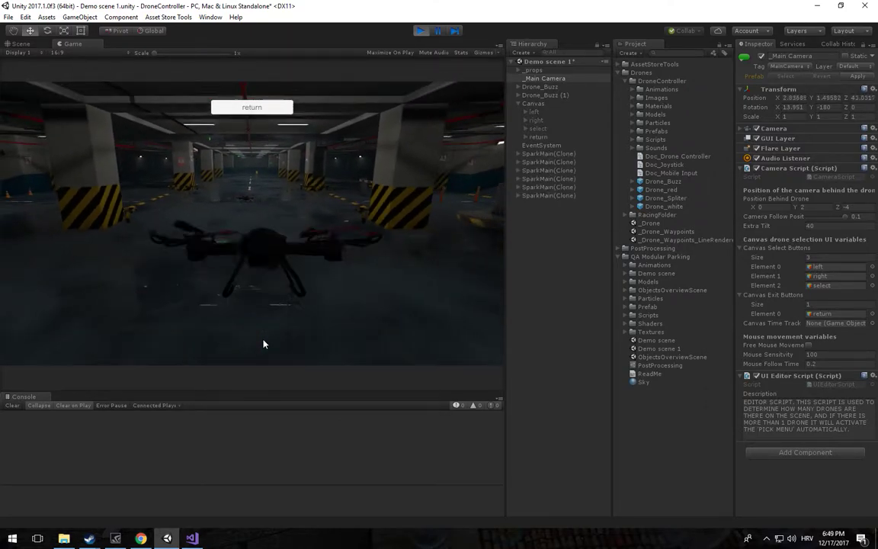
{"action": "key", "text": "w"}
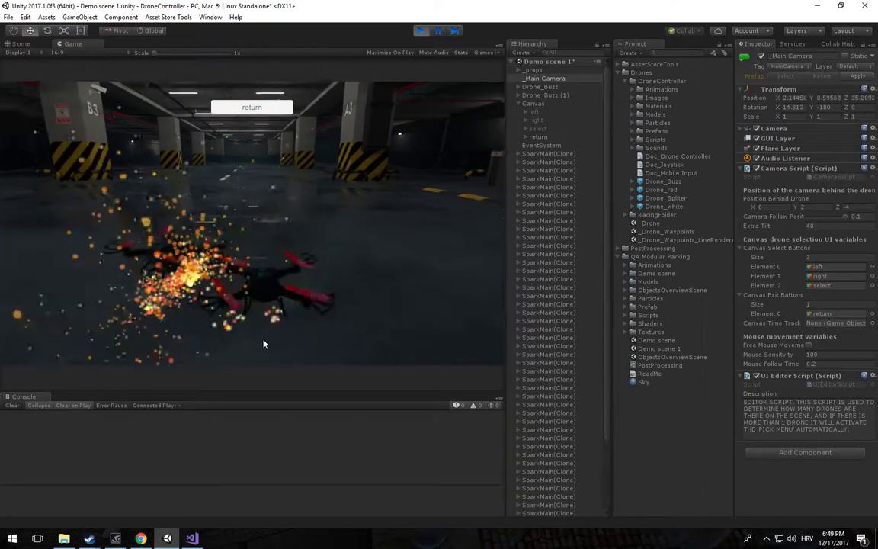
{"action": "key", "text": "ctrl+o"}
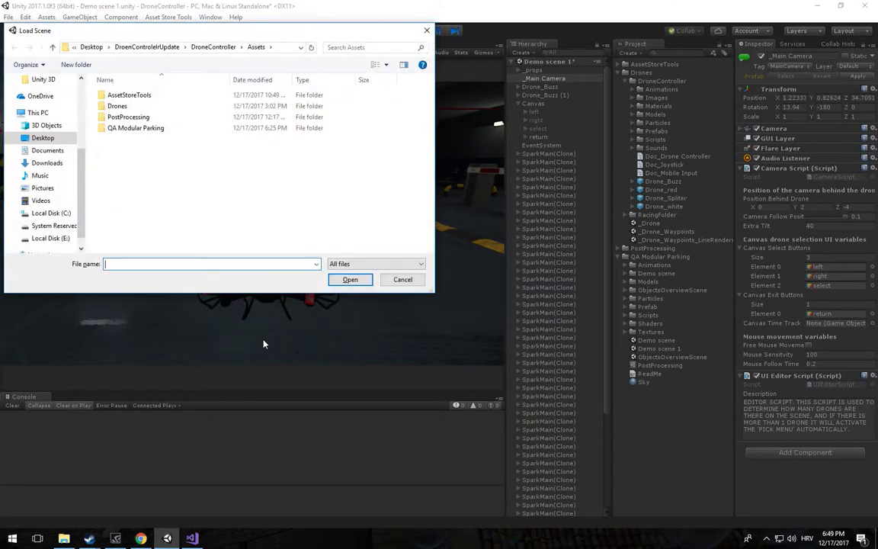
{"action": "key", "text": "Escape"}
{"action": "key", "text": "ctrl+p"}
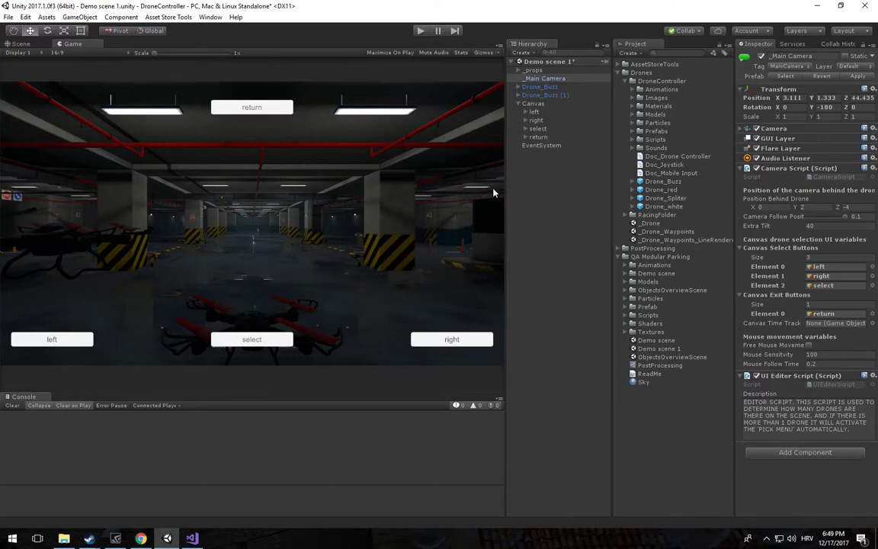
{"action": "left_click", "coordinate": [778, 376]}
{"action": "left_click", "coordinate": [20, 43]}
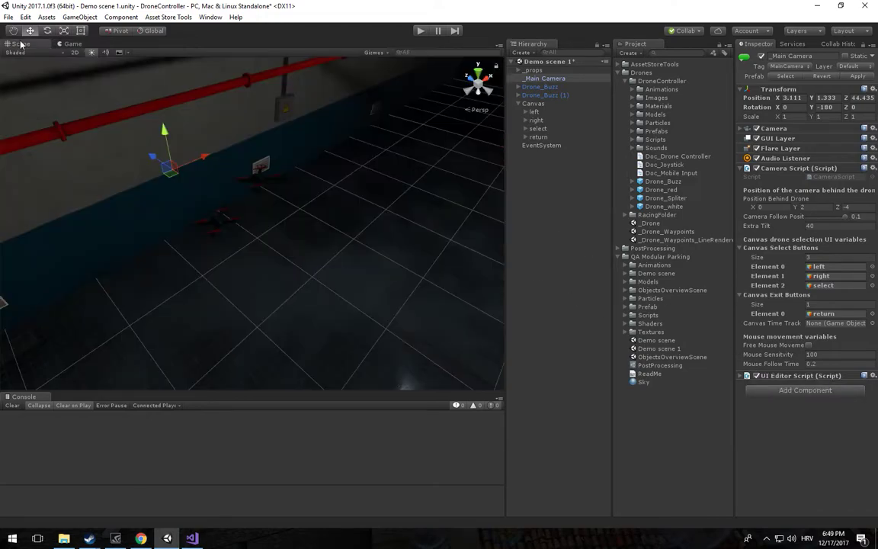
{"action": "right_click_drag", "start_coordinate": [115, 148], "coordinate": [223, 169]}
{"action": "middle_click_drag", "start_coordinate": [223, 169], "coordinate": [242, 162]}
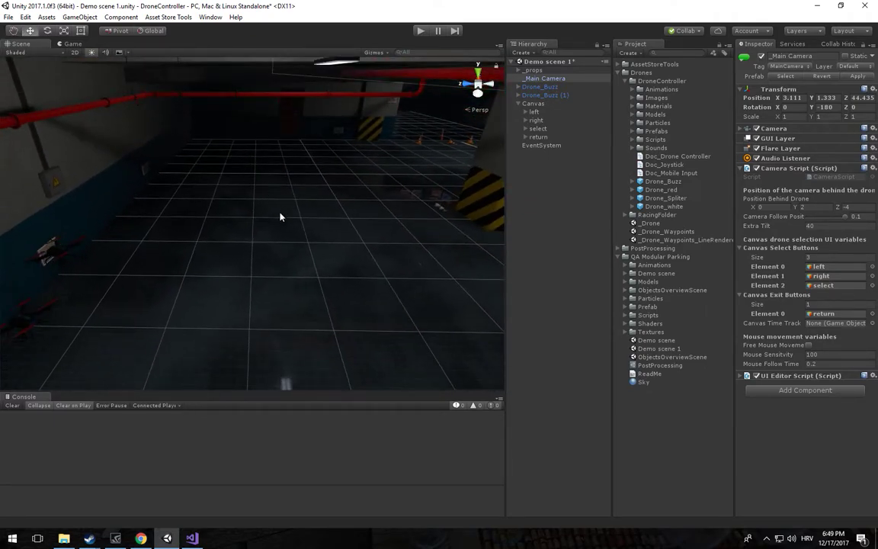
{"action": "middle_click_drag", "start_coordinate": [231, 221], "coordinate": [280, 207]}
{"action": "right_click_drag", "start_coordinate": [281, 207], "coordinate": [310, 160]}
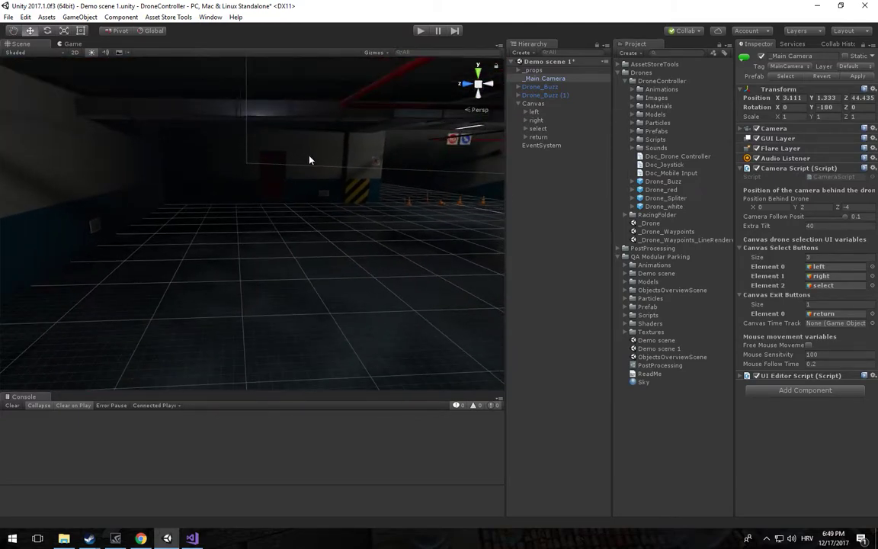
{"action": "left_click", "coordinate": [72, 43]}
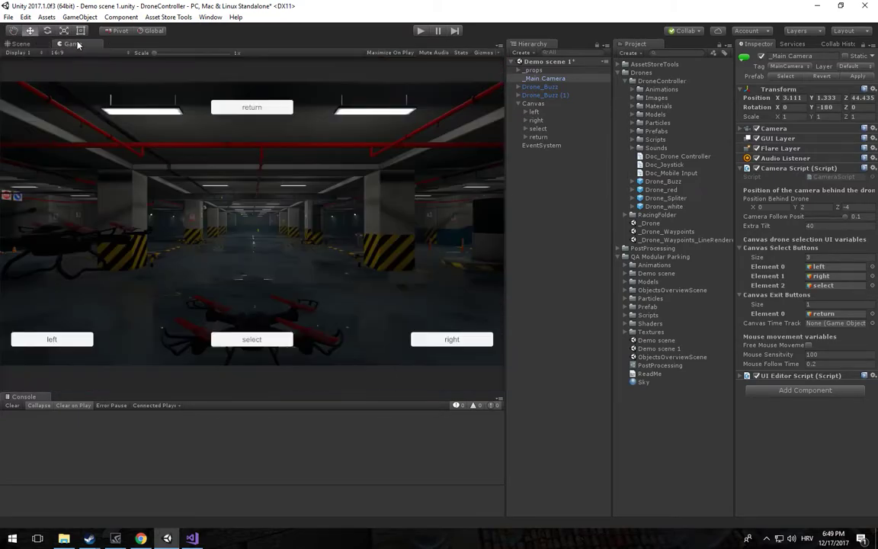
Step: Add the TrackManager prefab from RacingFolder's Prefabs folder to the scene hierarchy
{"action": "left_click", "coordinate": [518, 104]}
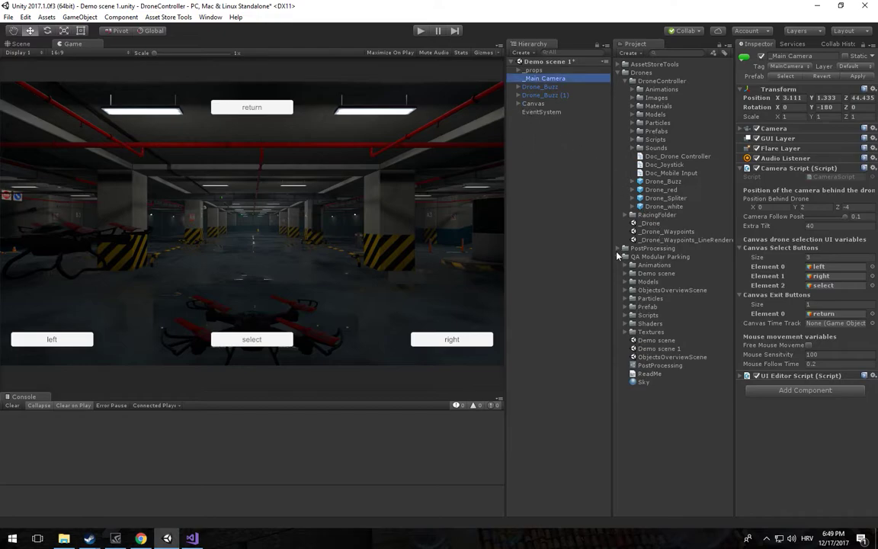
{"action": "left_click", "coordinate": [631, 81]}
{"action": "left_click", "coordinate": [632, 89]}
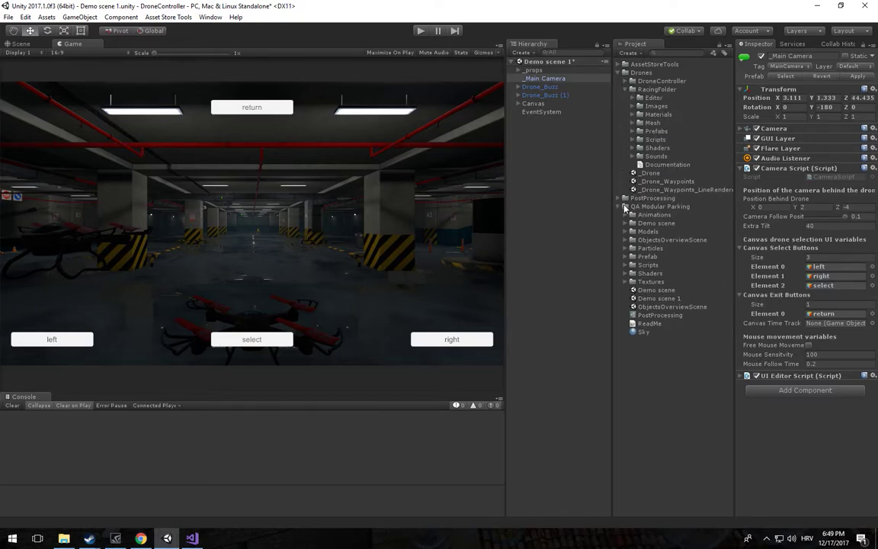
{"action": "left_click", "coordinate": [624, 207]}
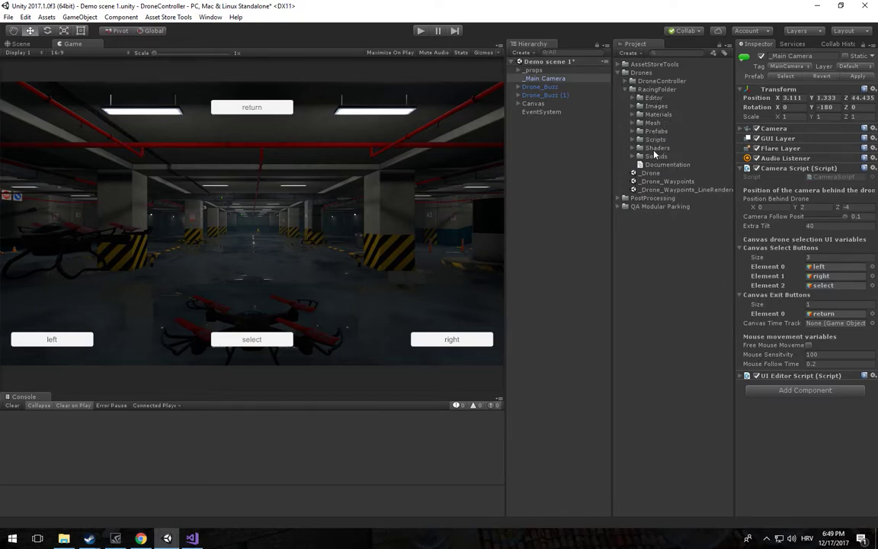
{"action": "left_click", "coordinate": [633, 131]}
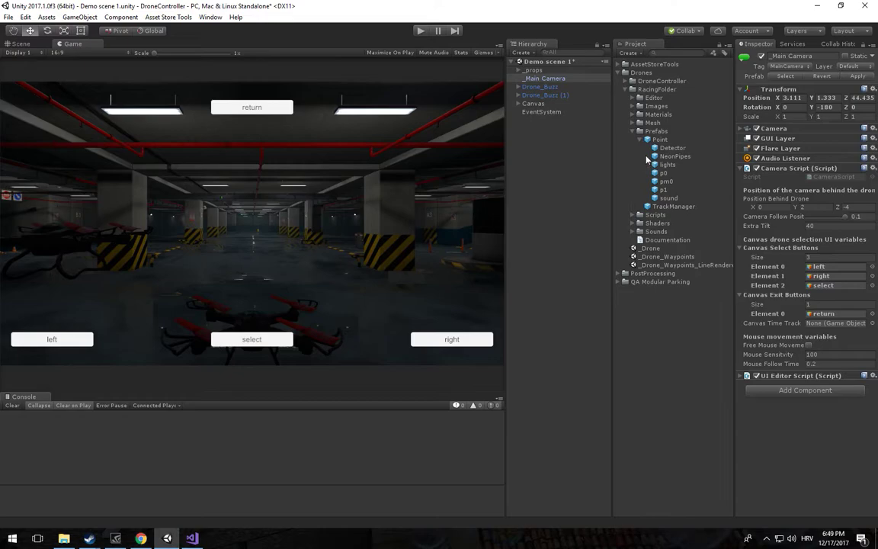
{"action": "left_click_drag", "start_coordinate": [662, 211], "coordinate": [532, 242]}
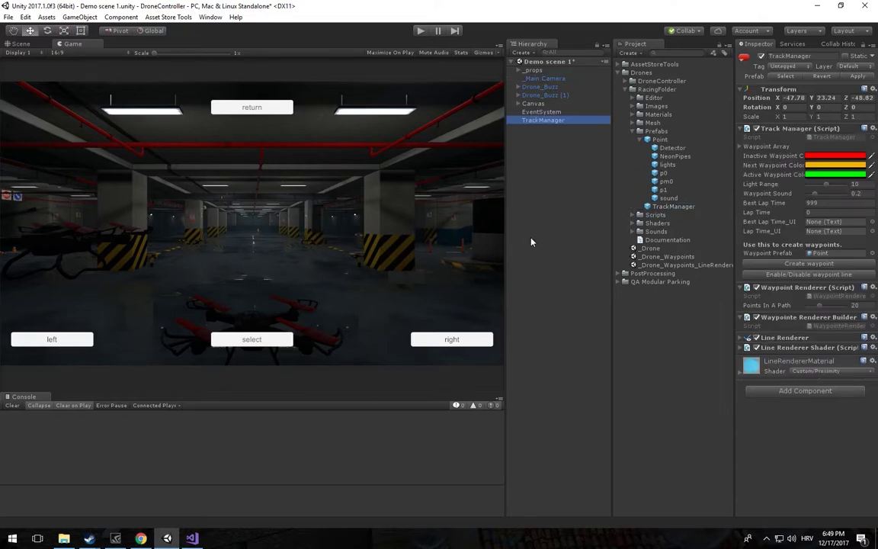
Step: Copy the Transform values of _Main Camera onto TrackManager
{"action": "left_click", "coordinate": [543, 78]}
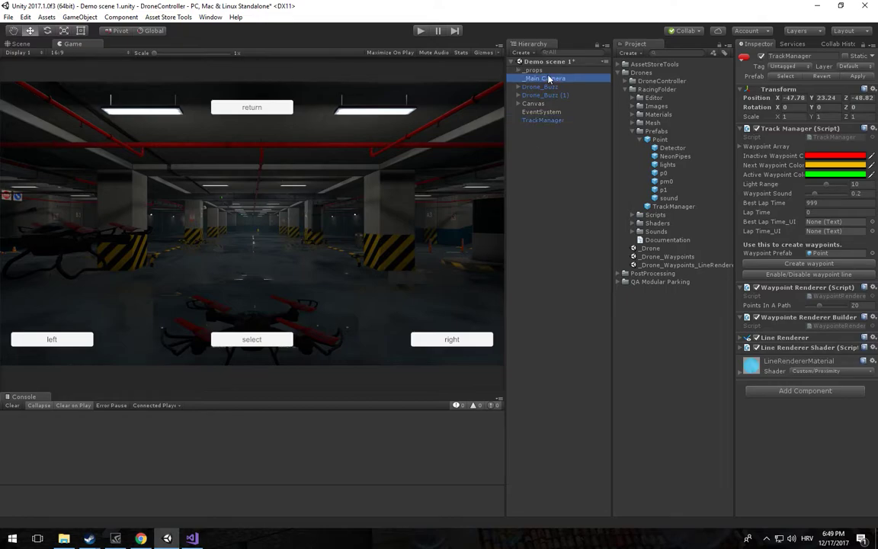
{"action": "right_click", "coordinate": [772, 89]}
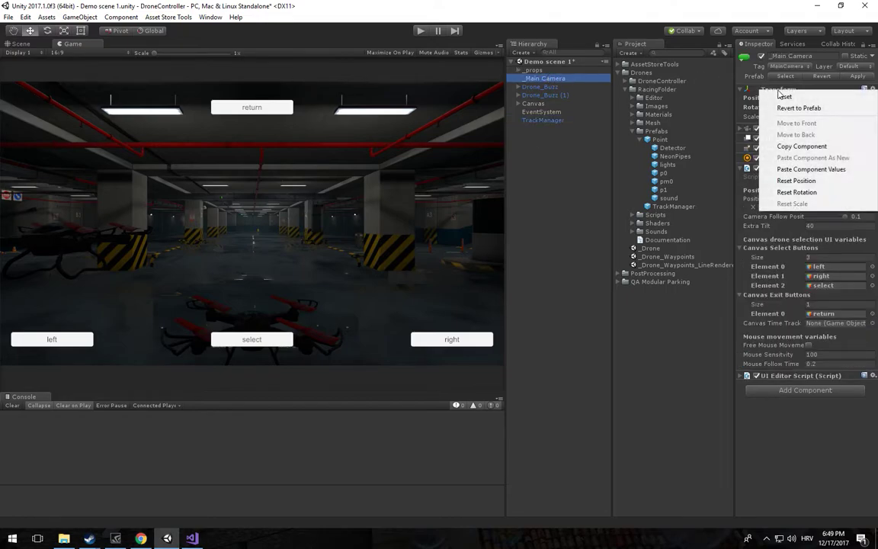
{"action": "left_click", "coordinate": [797, 147]}
{"action": "left_click", "coordinate": [553, 122]}
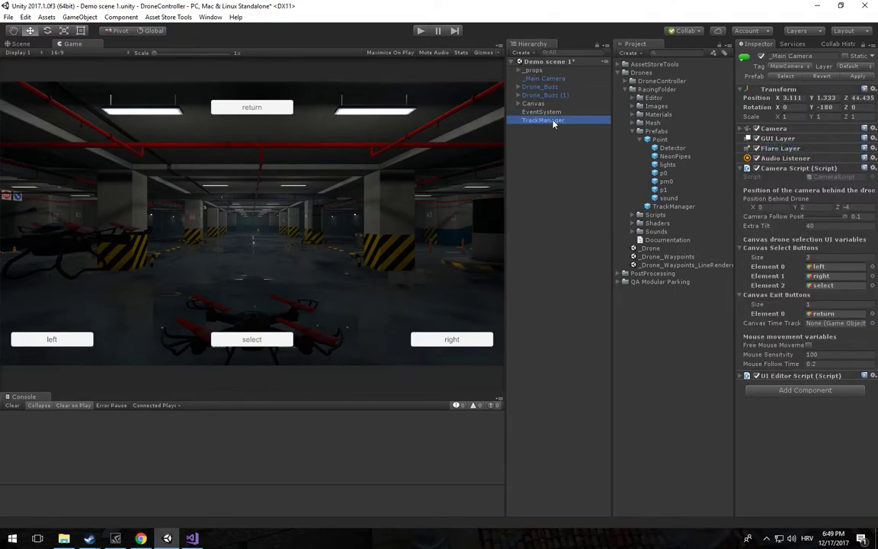
{"action": "right_click", "coordinate": [771, 89]}
{"action": "left_click", "coordinate": [785, 170]}
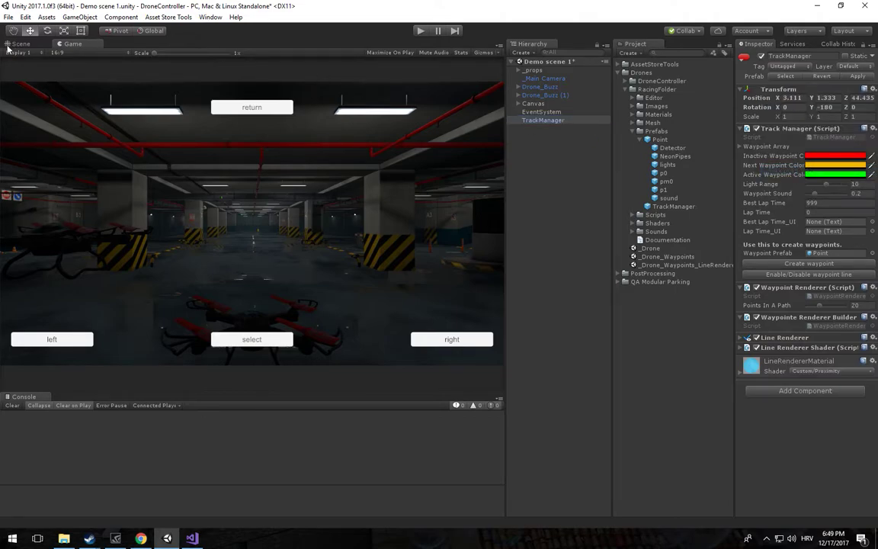
Step: Move TrackManager forward along its Z axis in the scene to about Z 40.08
{"action": "left_click", "coordinate": [19, 44]}
{"action": "key", "text": "f"}
{"action": "right_click_drag", "start_coordinate": [281, 187], "coordinate": [264, 212]}
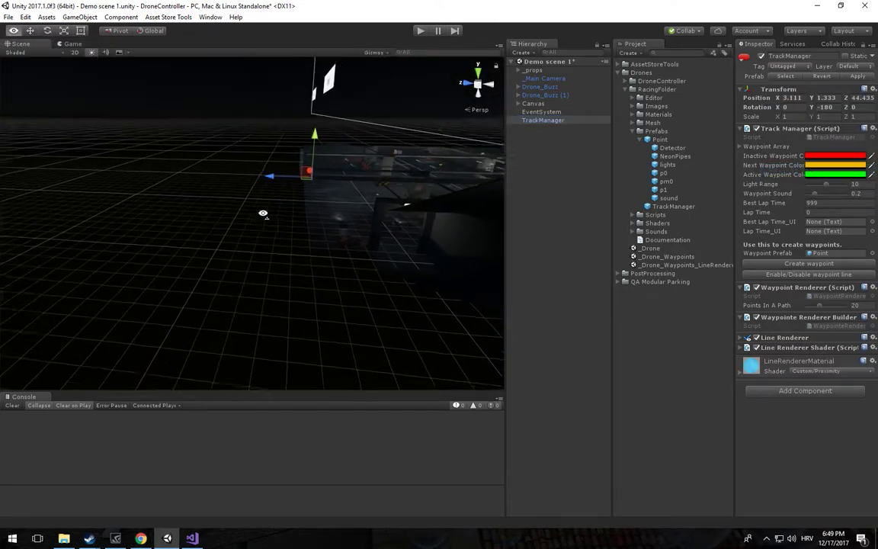
{"action": "key", "text": "f"}
{"action": "scroll", "coordinate": [288, 221], "scroll_direction": "down", "scroll_amount": 5}
{"action": "scroll", "coordinate": [273, 235], "scroll_direction": "down", "scroll_amount": 2}
{"action": "left_click_drag", "start_coordinate": [202, 215], "coordinate": [312, 209]}
{"action": "middle_click_drag", "start_coordinate": [312, 209], "coordinate": [194, 270]}
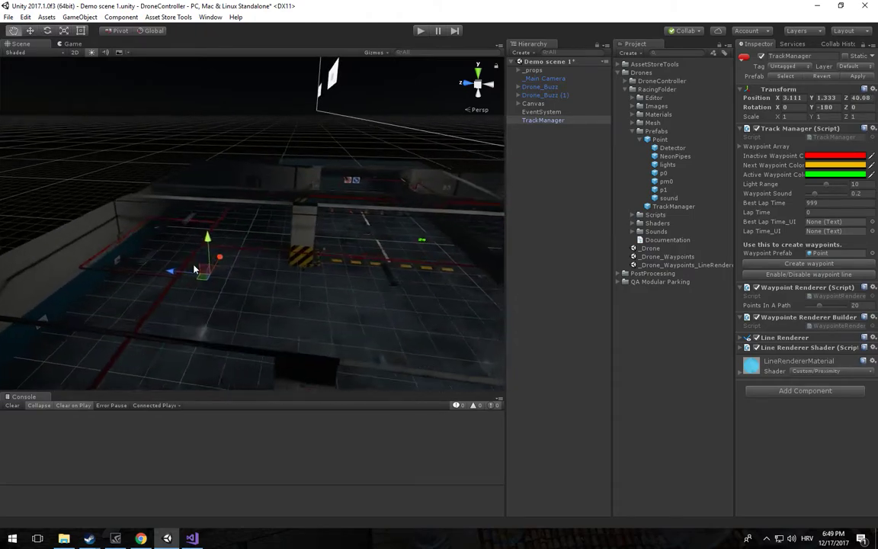
Step: Create a waypoint gate from the Point prefab with TrackManager and inspect it up close
{"action": "left_click", "coordinate": [782, 264]}
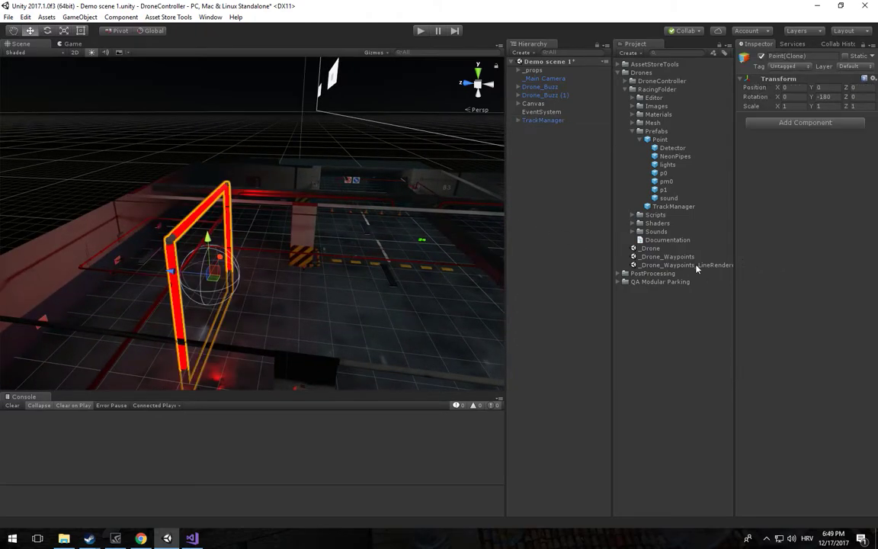
{"action": "right_click_drag", "start_coordinate": [364, 252], "coordinate": [295, 247]}
{"action": "mouse_move", "coordinate": [295, 247]}
{"action": "middle_mouse_down"}
{"action": "mouse_move", "coordinate": [237, 189]}
{"action": "mouse_move", "coordinate": [218, 202]}
{"action": "middle_mouse_up"}
{"action": "scroll", "coordinate": [215, 211], "scroll_direction": "up", "scroll_amount": 2}
{"action": "left_click_drag", "start_coordinate": [215, 212], "coordinate": [294, 216], "text": "alt"}
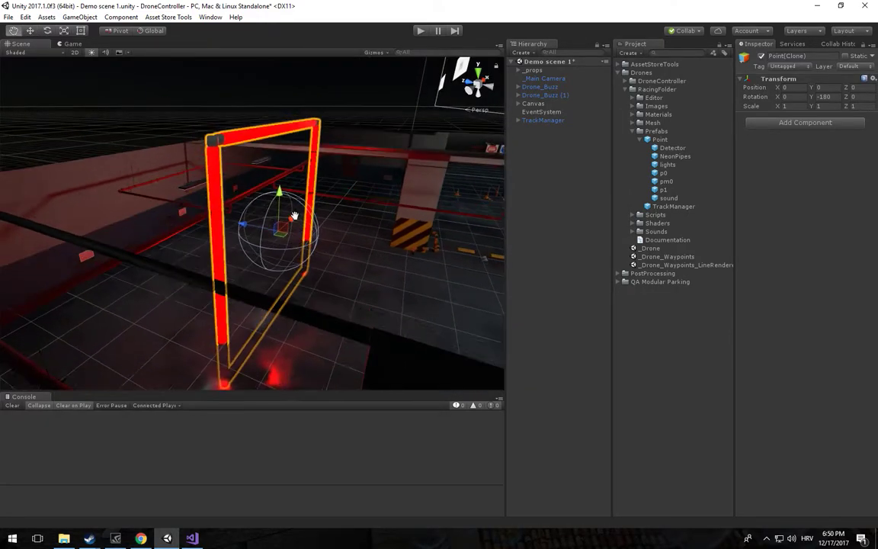
Step: Toggle TrackManager's waypoint line twice and set TrackManager's X, Y and Z scale to 0.2
{"action": "left_click", "coordinate": [534, 121]}
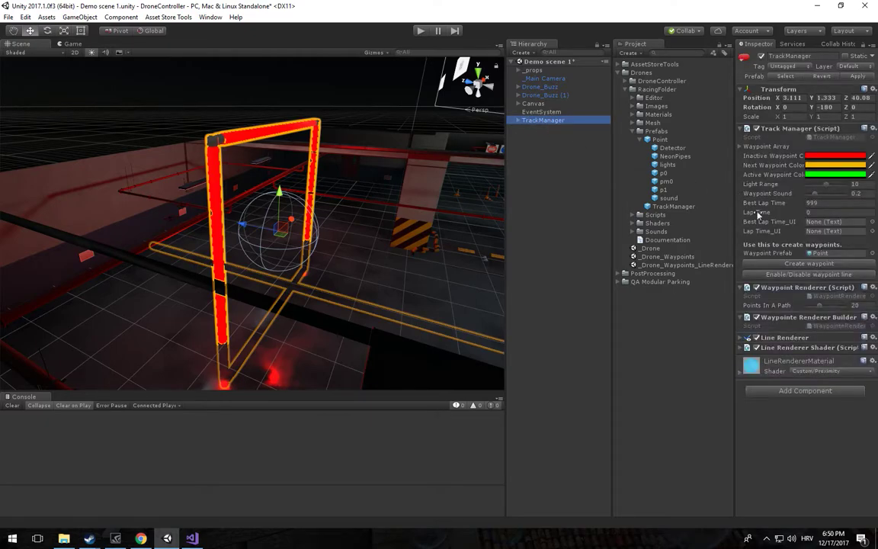
{"action": "left_click", "coordinate": [796, 275]}
{"action": "left_click", "coordinate": [796, 274]}
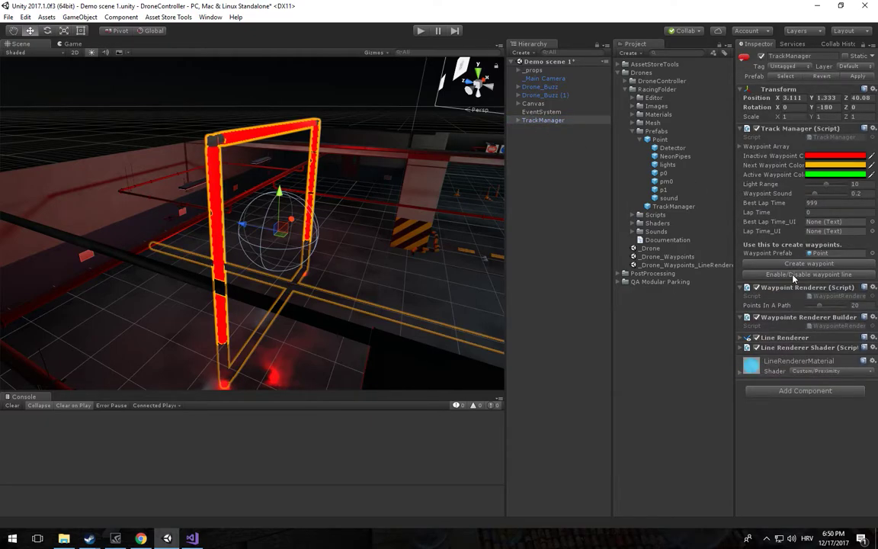
{"action": "left_click_drag", "start_coordinate": [359, 198], "coordinate": [263, 179], "text": "alt"}
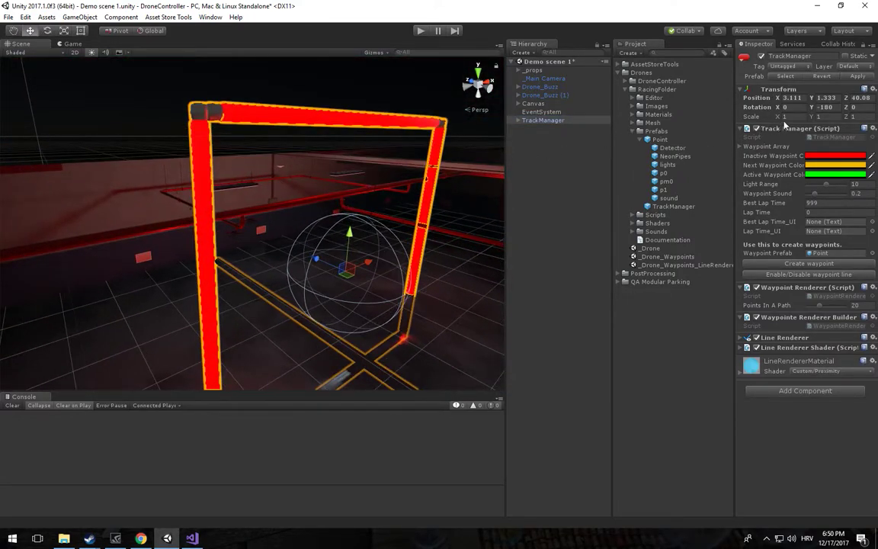
{"action": "type", "text": ",2"}
{"action": "key", "text": "Tab"}
{"action": "type", "text": ",2"}
{"action": "key", "text": "Tab"}
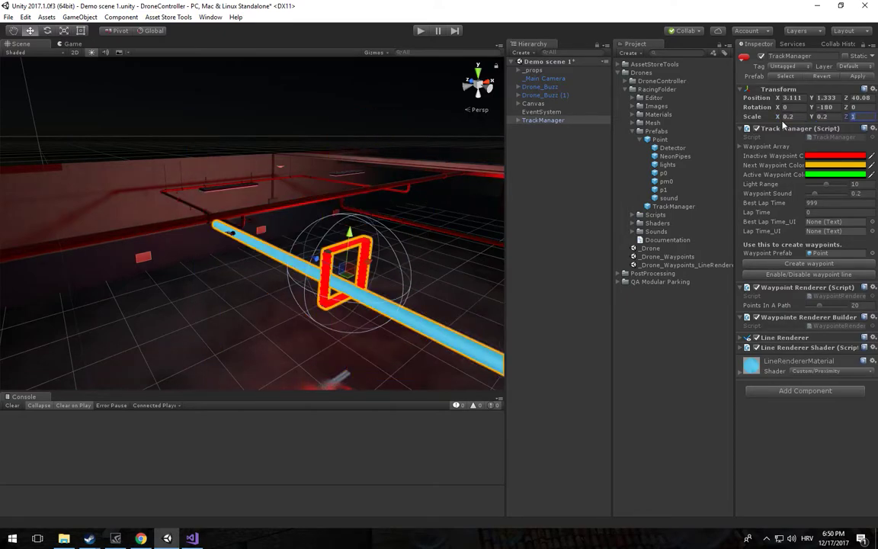
{"action": "type", "text": ",2"}
Step: Duplicate the whole TrackManager twice and space the copies along Z at about 37.4 and 35.4
{"action": "middle_click_drag", "start_coordinate": [446, 197], "coordinate": [347, 147]}
{"action": "left_click_drag", "start_coordinate": [347, 147], "coordinate": [367, 210], "text": "alt"}
{"action": "middle_click_drag", "start_coordinate": [367, 210], "coordinate": [227, 169]}
{"action": "left_click_drag", "start_coordinate": [211, 170], "coordinate": [359, 206]}
{"action": "key", "text": "ctrl+d"}
{"action": "middle_click_drag", "start_coordinate": [358, 207], "coordinate": [281, 166]}
{"action": "key", "text": "ctrl+d"}
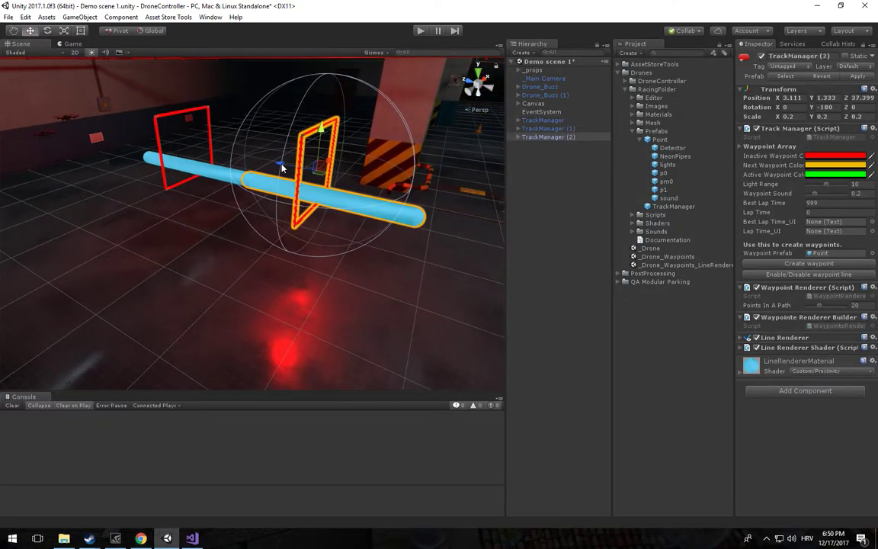
{"action": "left_click_drag", "start_coordinate": [281, 165], "coordinate": [412, 195], "text": "ctrl"}
{"action": "middle_click_drag", "start_coordinate": [413, 195], "coordinate": [301, 166]}
{"action": "scroll", "coordinate": [300, 166], "scroll_direction": "down", "scroll_amount": 4}
{"action": "middle_click_drag", "start_coordinate": [221, 170], "coordinate": [316, 191]}
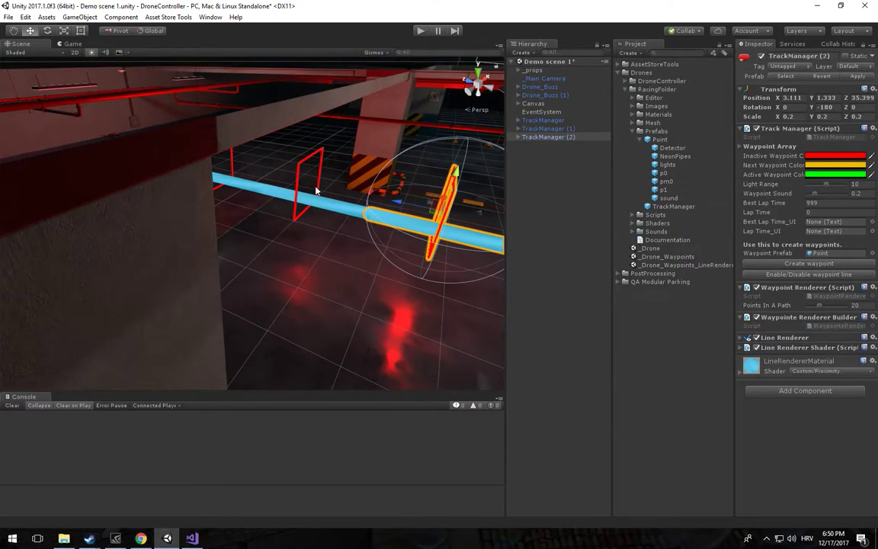
{"action": "scroll", "coordinate": [456, 187], "scroll_direction": "down", "scroll_amount": 4}
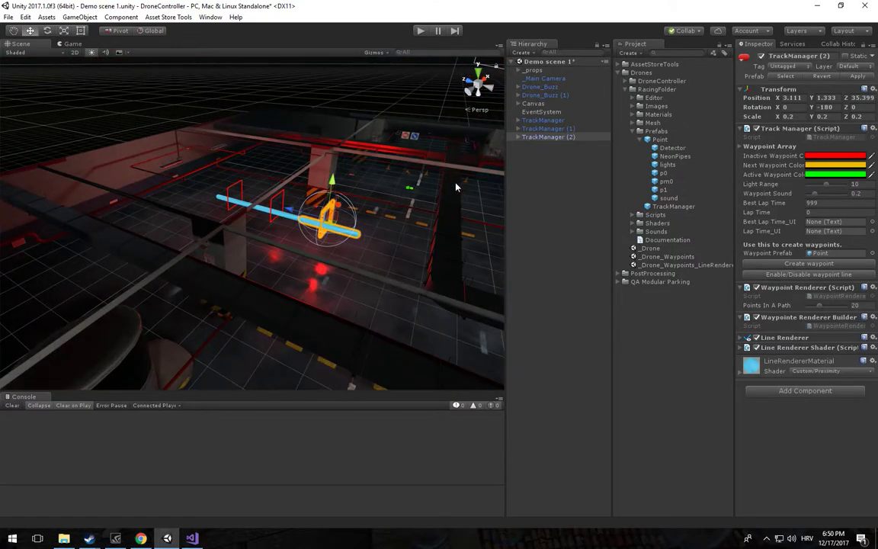
Step: Delete the two duplicates, TrackManager (2) and TrackManager (1)
{"action": "key", "text": "Delete"}
{"action": "left_click", "coordinate": [555, 130]}
{"action": "key", "text": "Delete"}
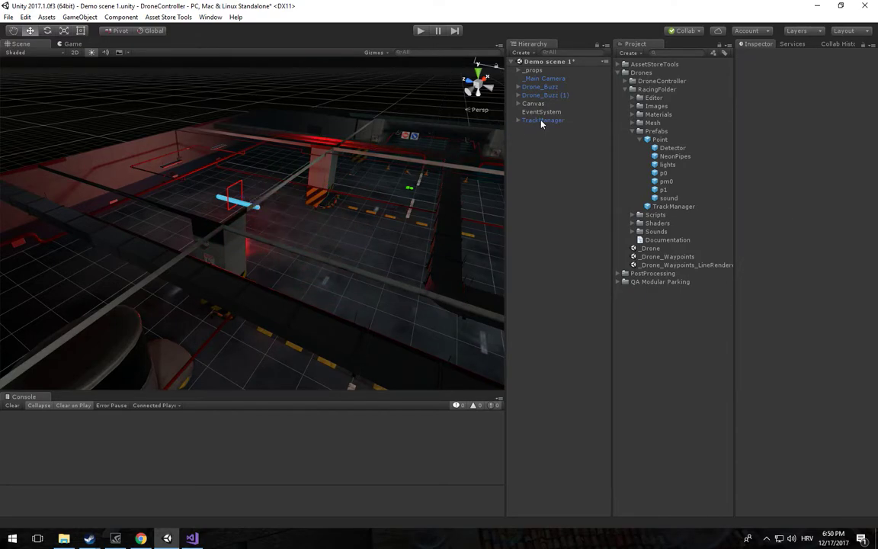
Step: Duplicate the Point(Clone) waypoint under TrackManager twice and space the copies along Z, the last at Z 30
{"action": "left_click", "coordinate": [518, 121]}
{"action": "left_click", "coordinate": [545, 129]}
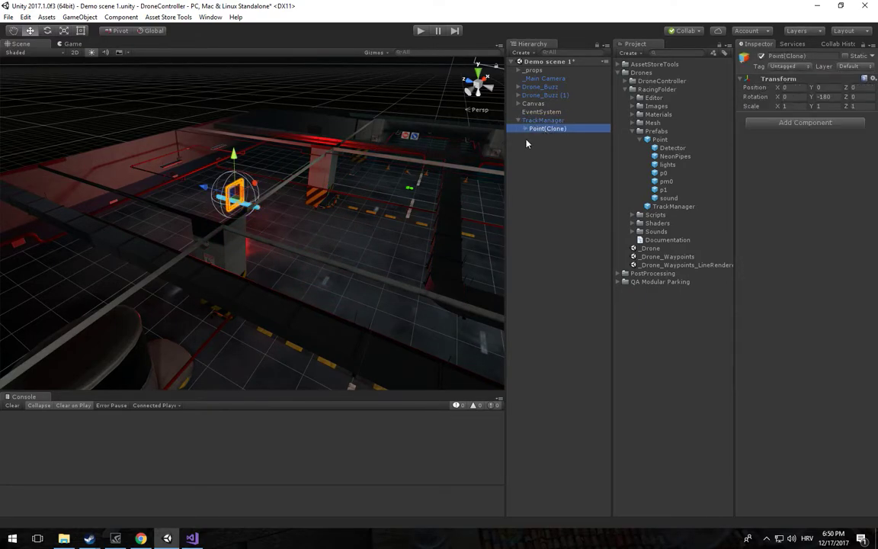
{"action": "key", "text": "ctrl+d"}
{"action": "key", "text": "ctrl+d"}
{"action": "left_click_drag", "start_coordinate": [213, 189], "coordinate": [345, 223]}
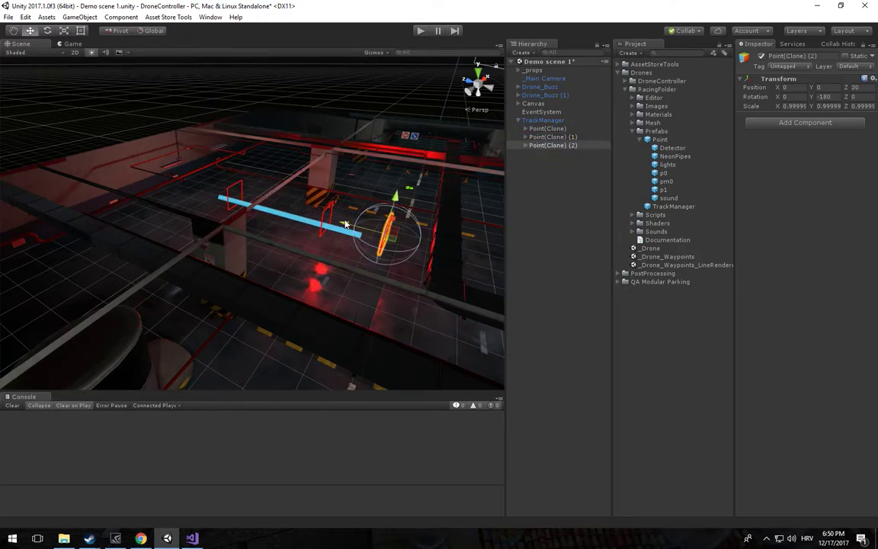
{"action": "scroll", "coordinate": [343, 228], "scroll_direction": "up", "scroll_amount": 4}
{"action": "middle_click_drag", "start_coordinate": [343, 230], "coordinate": [371, 237]}
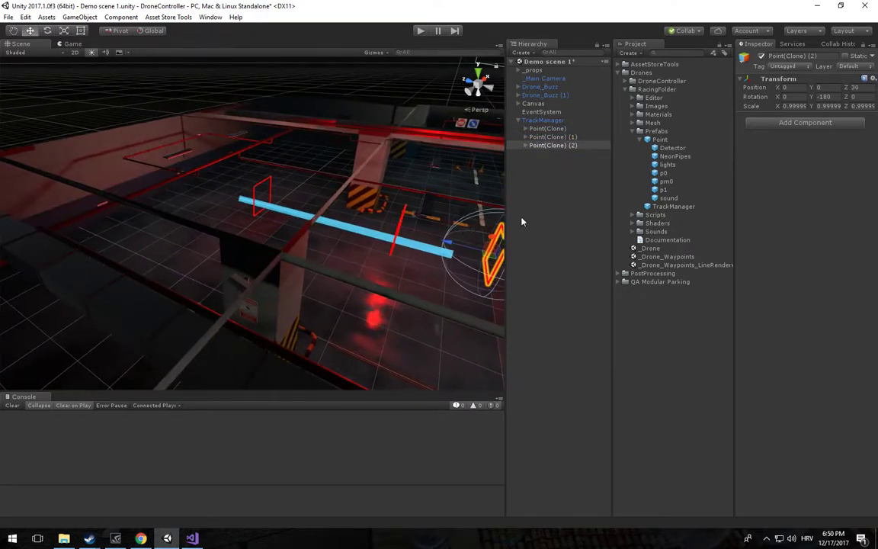
Step: Run the scene to test a drone with the waypoint gates and line, and stop it
{"action": "left_click", "coordinate": [522, 222]}
{"action": "left_click_drag", "start_coordinate": [438, 133], "coordinate": [287, 197], "text": "alt"}
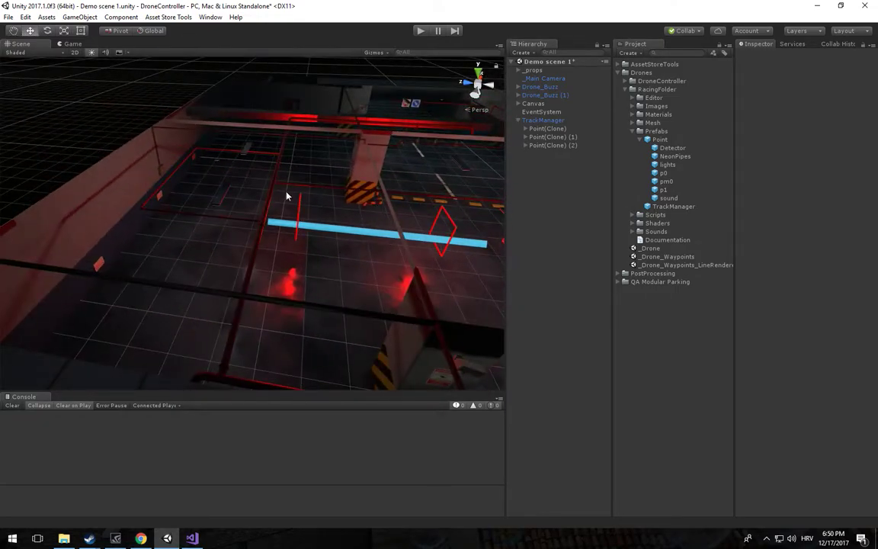
{"action": "left_click", "coordinate": [420, 31]}
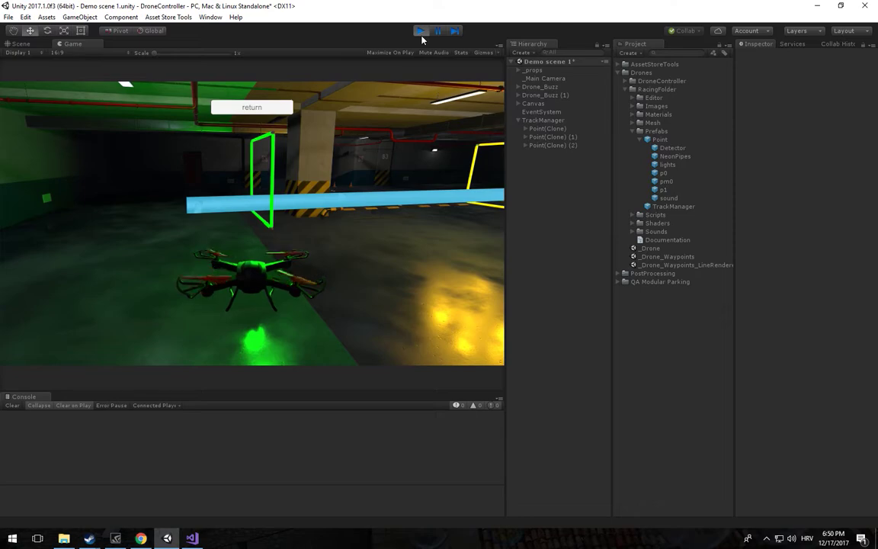
{"action": "left_click", "coordinate": [421, 34]}
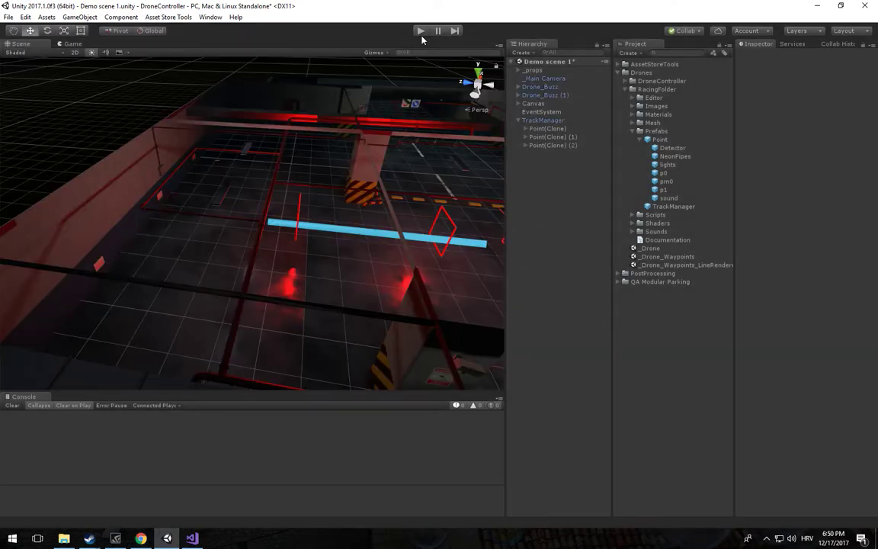
Step: Set the width of TrackManager's Line Renderer to 0.05
{"action": "left_click", "coordinate": [543, 122]}
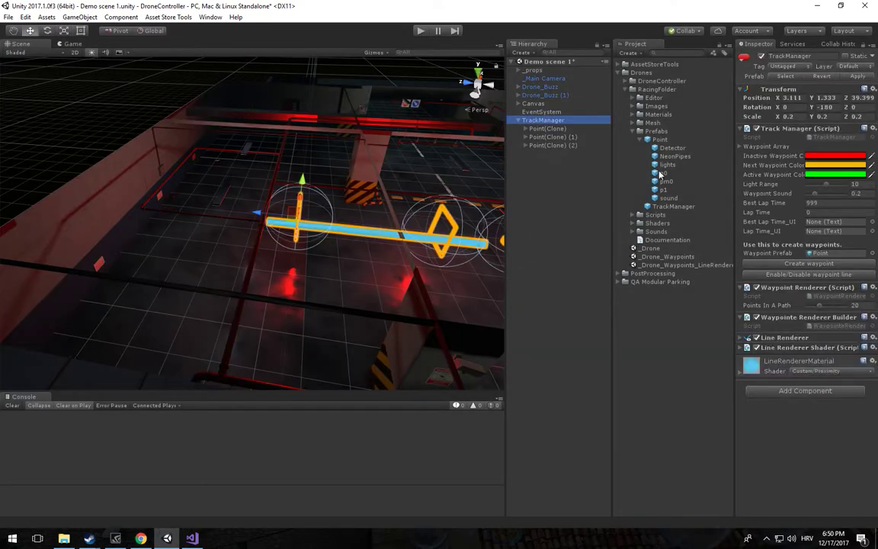
{"action": "left_click", "coordinate": [778, 336]}
{"action": "scroll", "coordinate": [823, 429], "scroll_direction": "down", "scroll_amount": 2}
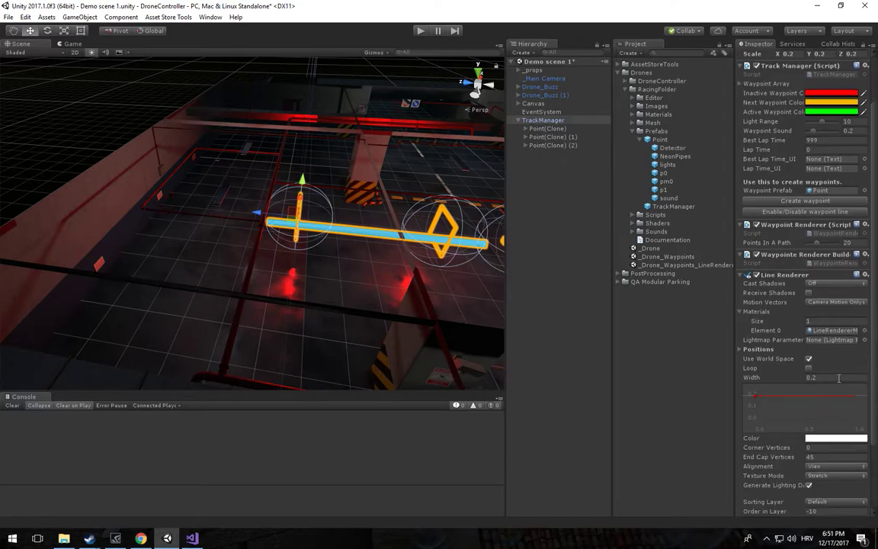
{"action": "type", "text": ",8"}
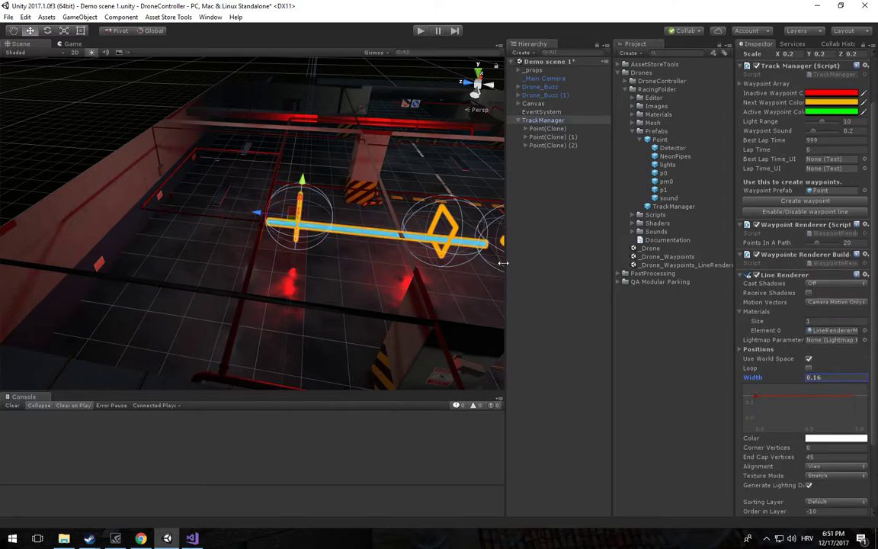
{"action": "key", "text": "ctrl+z"}
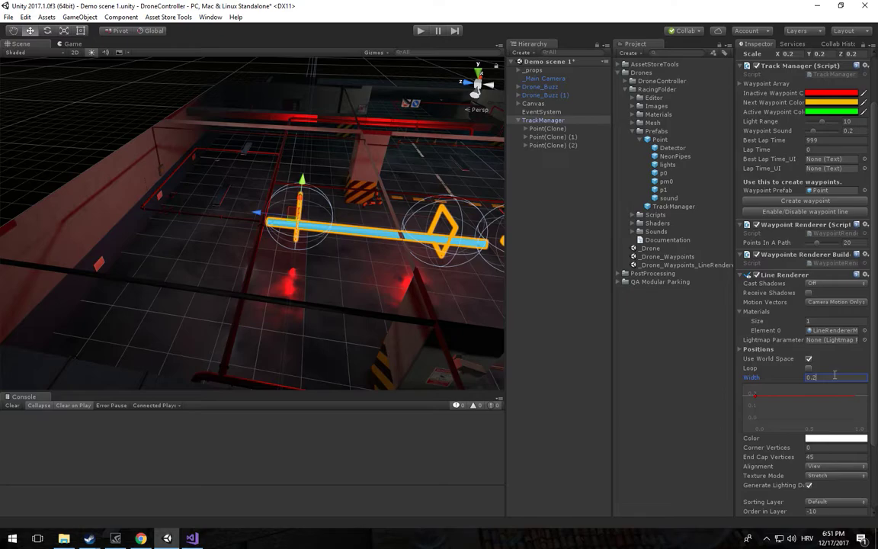
{"action": "type", "text": "0.01"}
{"action": "key", "text": "BackSpace"}
{"action": "type", "text": "5"}
Step: Run the scene twice and fly the drone past the waypoint gates to check the thinner line
{"action": "key", "text": "ctrl+p"}
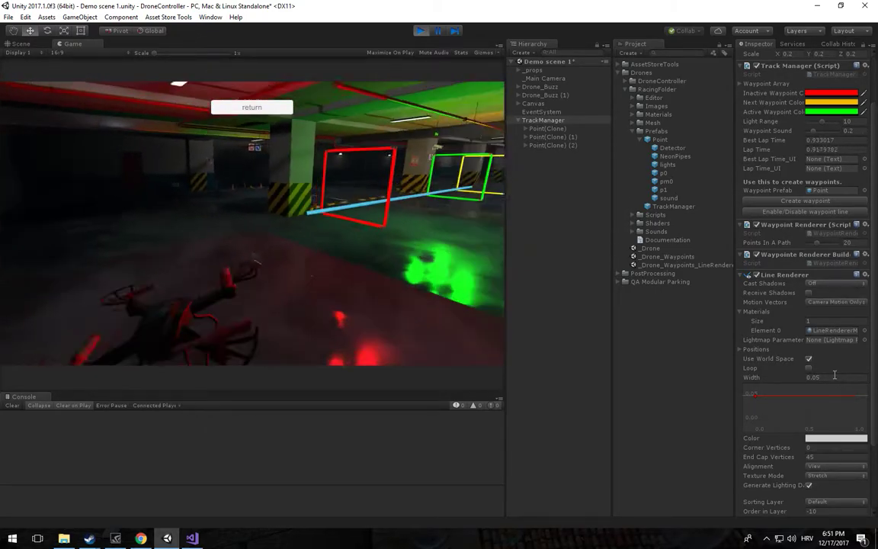
{"action": "key", "text": "ctrl+p"}
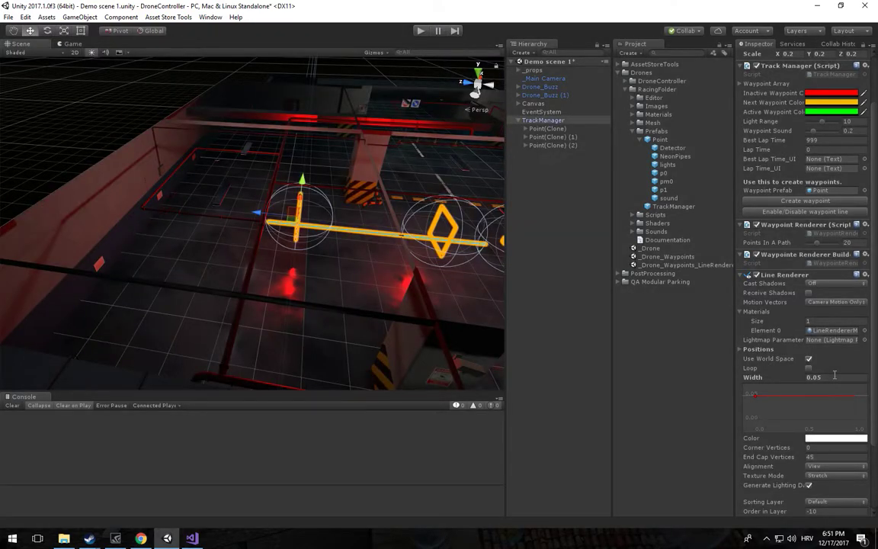
{"action": "key", "text": "ctrl+p"}
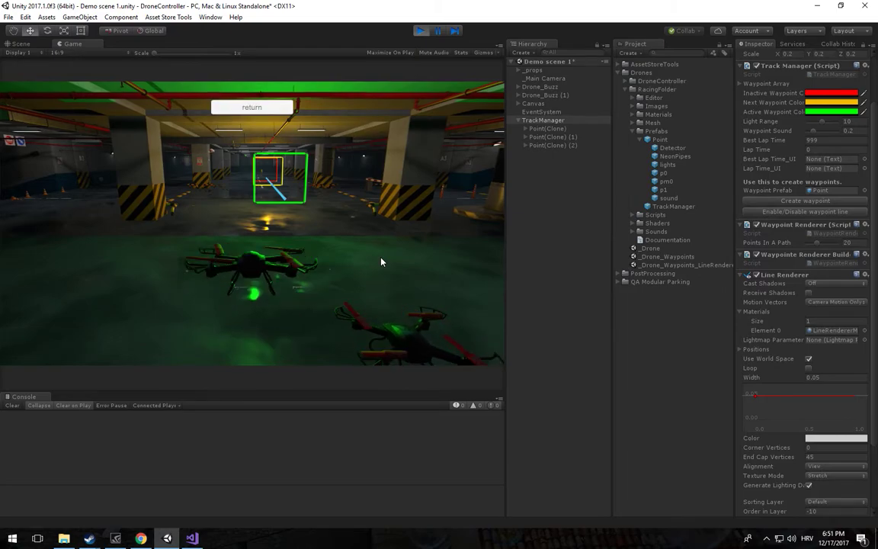
{"action": "key", "text": "w"}
{"action": "key", "text": "w"}
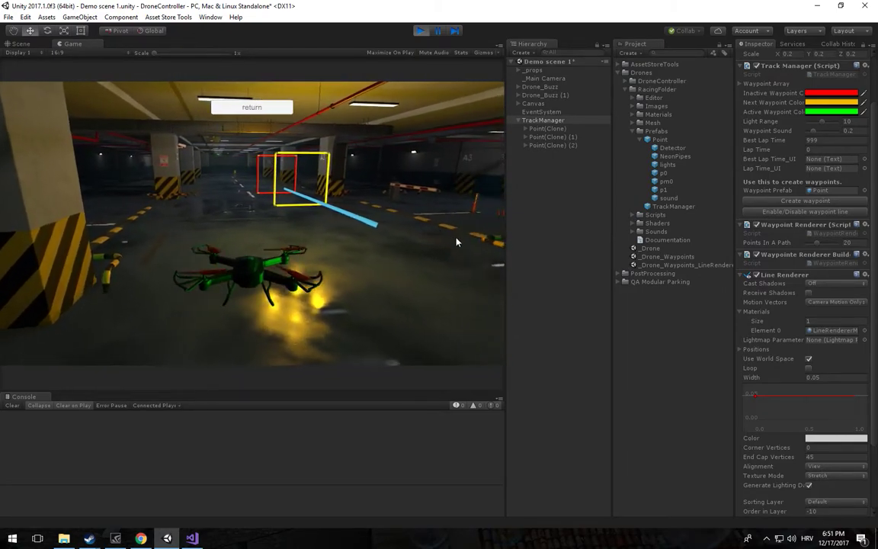
{"action": "key", "text": "d"}
Step: Find LineRendererMaterial in the RacingFolder's Materials and lower its Visibility Distance to 2.29
{"action": "left_click", "coordinate": [552, 129]}
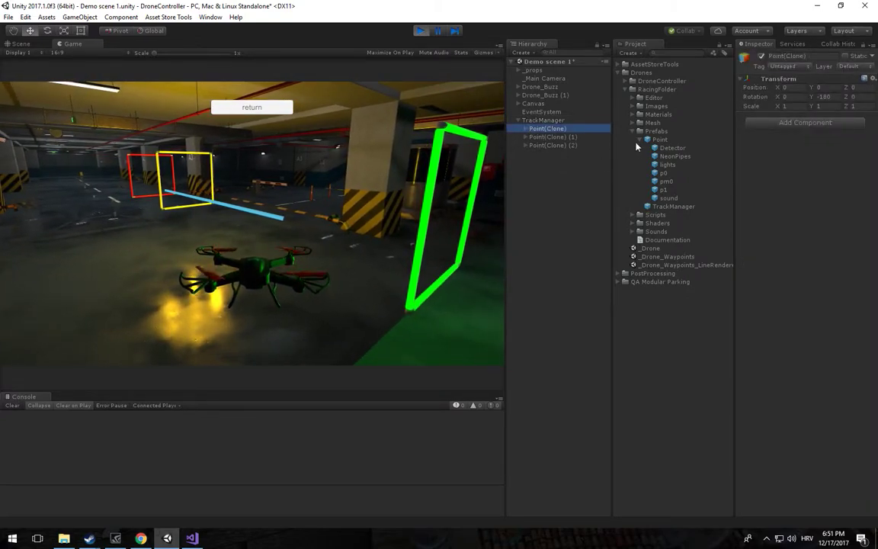
{"action": "left_click", "coordinate": [647, 90]}
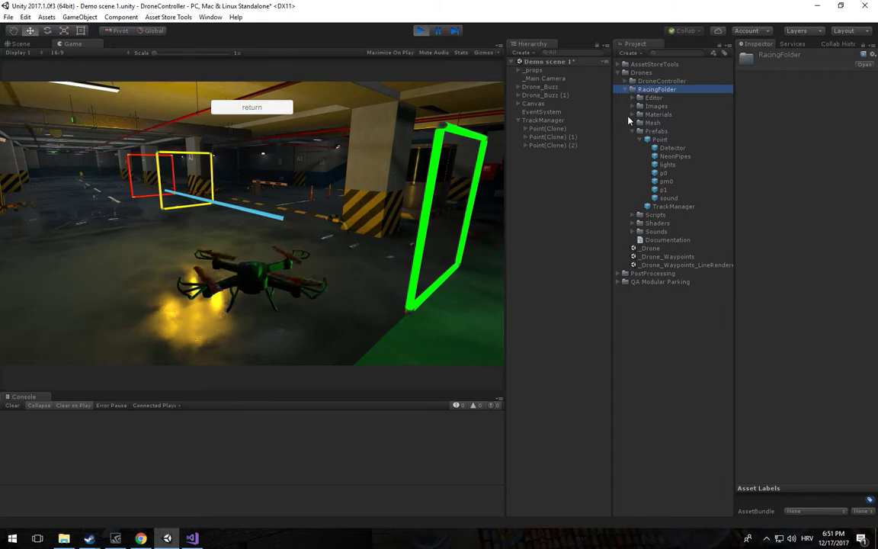
{"action": "left_click", "coordinate": [632, 114]}
{"action": "left_click", "coordinate": [670, 148]}
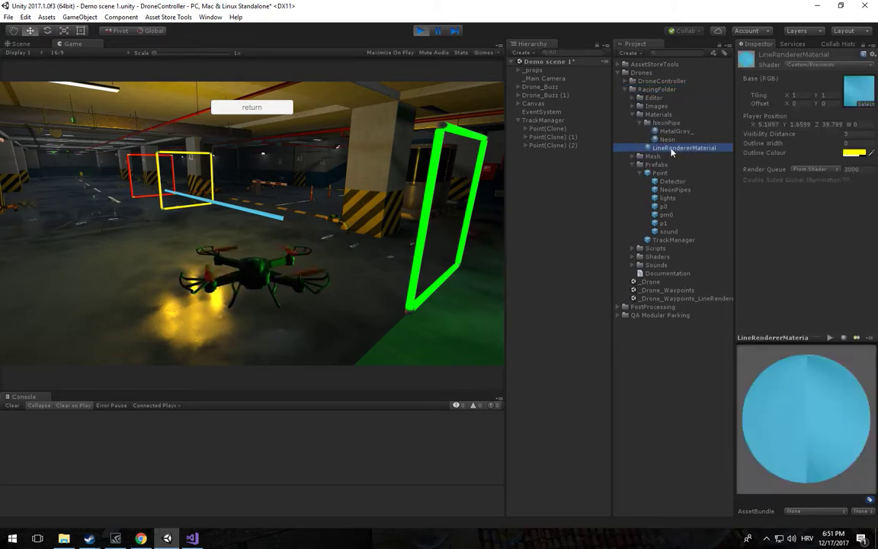
{"action": "left_click_drag", "start_coordinate": [772, 136], "coordinate": [752, 134]}
Step: Fly the drone around and through the waypoint gates to examine how much of the line is drawn
{"action": "left_click", "coordinate": [455, 192]}
{"action": "key", "text": "w"}
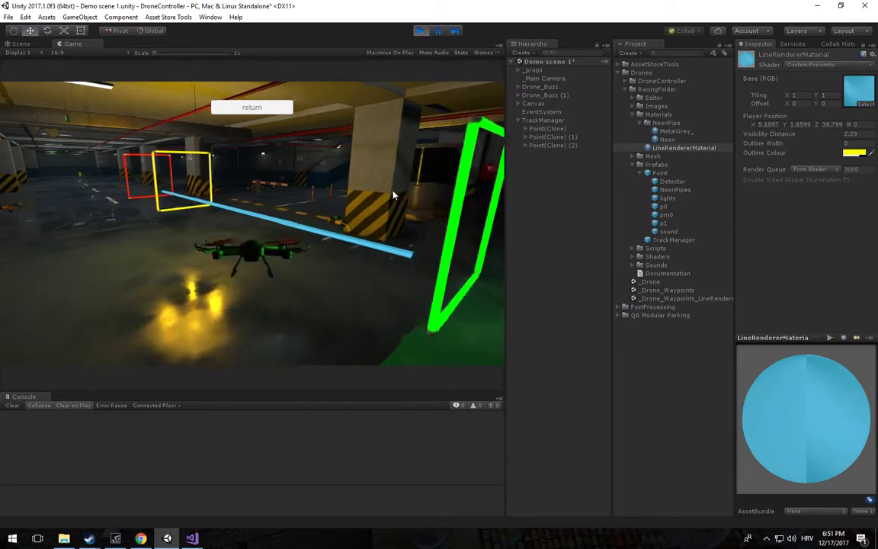
{"action": "key", "text": "l"}
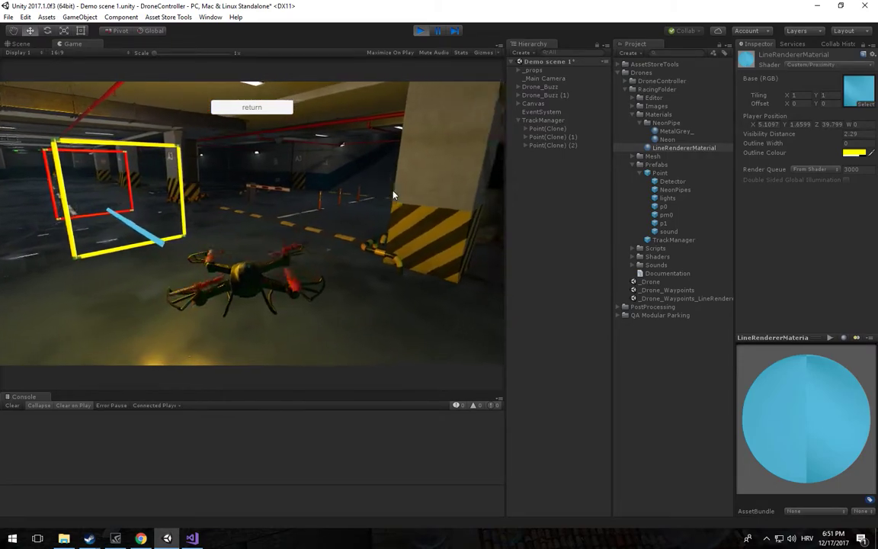
{"action": "key", "text": "l"}
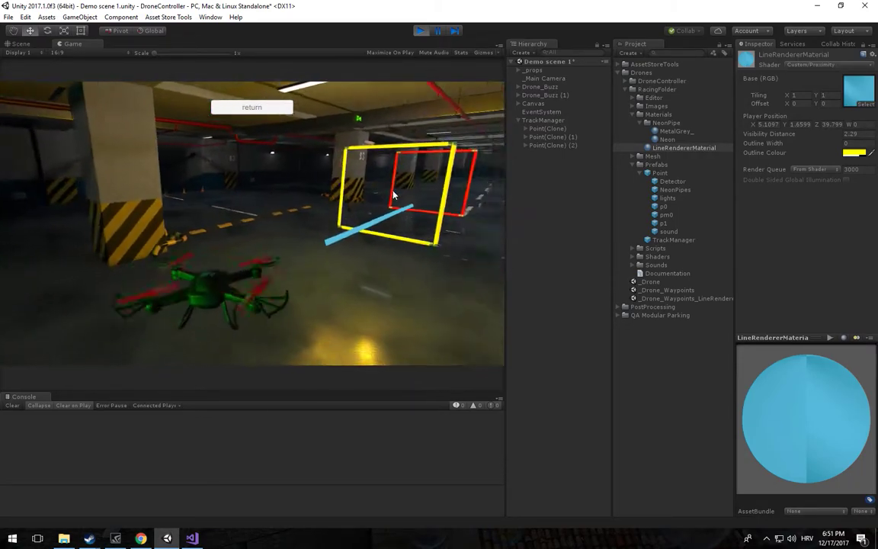
{"action": "key", "text": "w"}
{"action": "key", "text": "l"}
{"action": "key", "text": "w"}
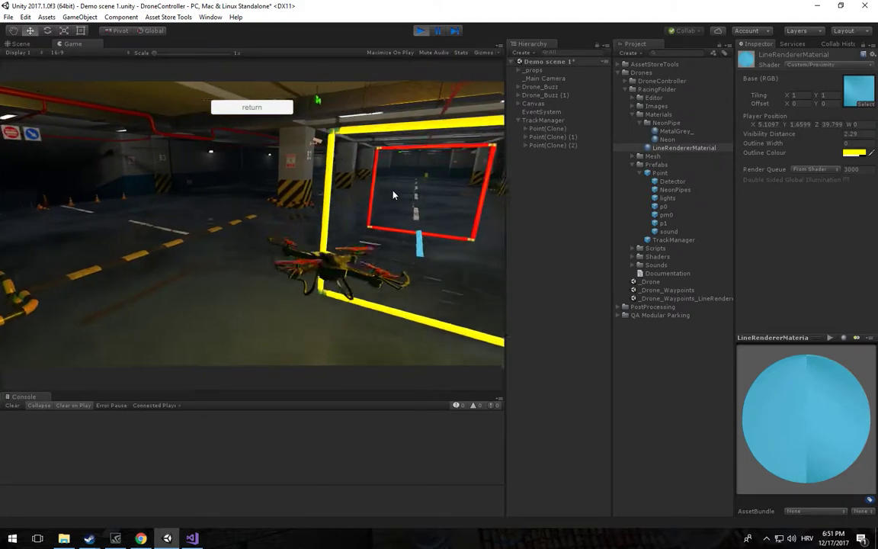
{"action": "key", "text": "j"}
{"action": "key", "text": "j"}
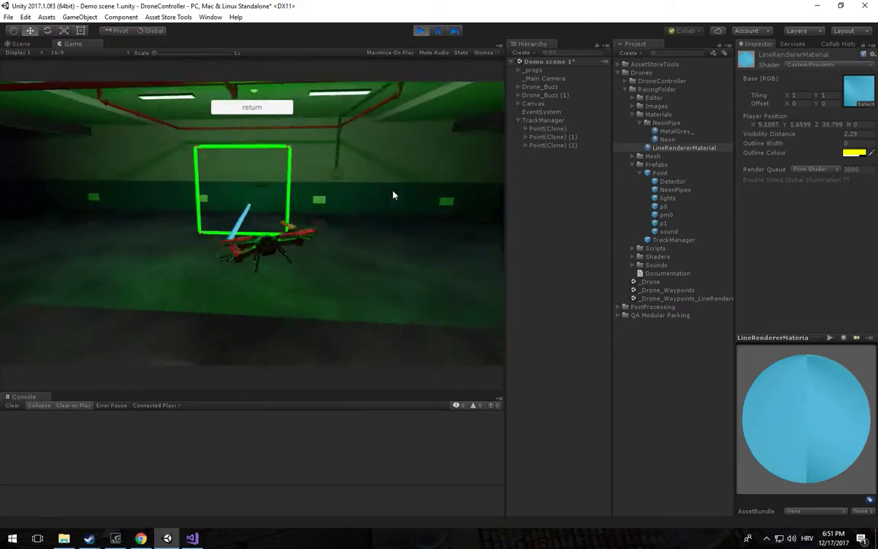
{"action": "key", "text": "w"}
{"action": "key", "text": "l"}
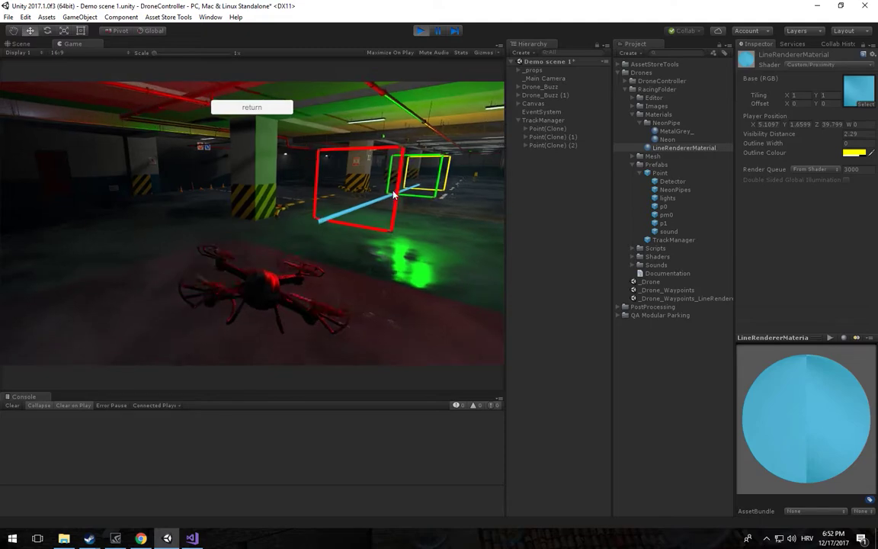
Step: Set LineRendererMaterial's Visibility Distance to 10 and fly the drone to check the line
{"action": "left_click", "coordinate": [848, 134]}
{"action": "type", "text": "10"}
{"action": "left_click", "coordinate": [480, 181]}
{"action": "key", "text": "d"}
{"action": "key", "text": "w"}
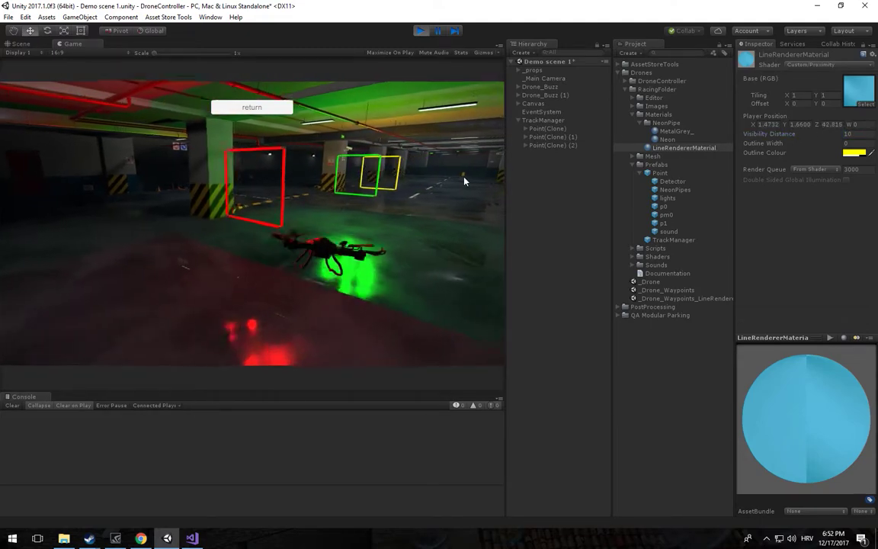
Step: Mute the game audio and fly the drone through the waypoint gates
{"action": "left_click", "coordinate": [433, 53]}
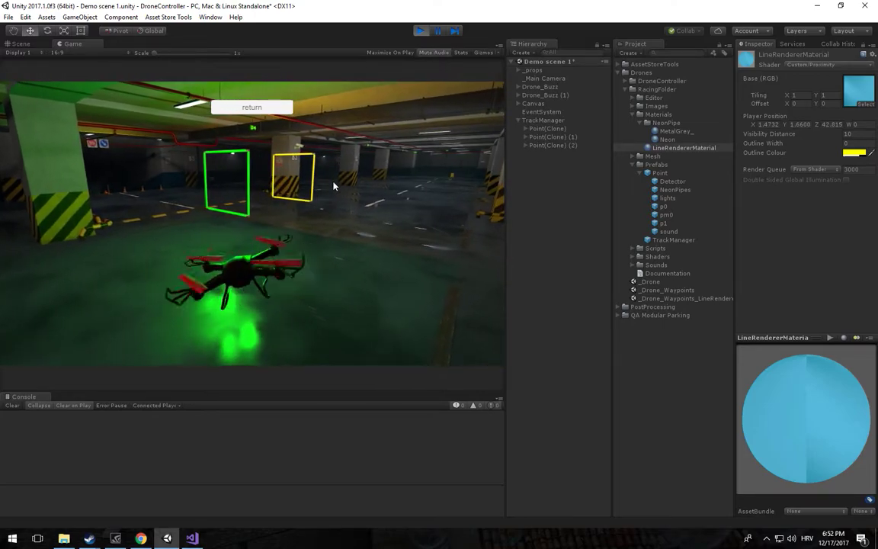
{"action": "key", "text": "w"}
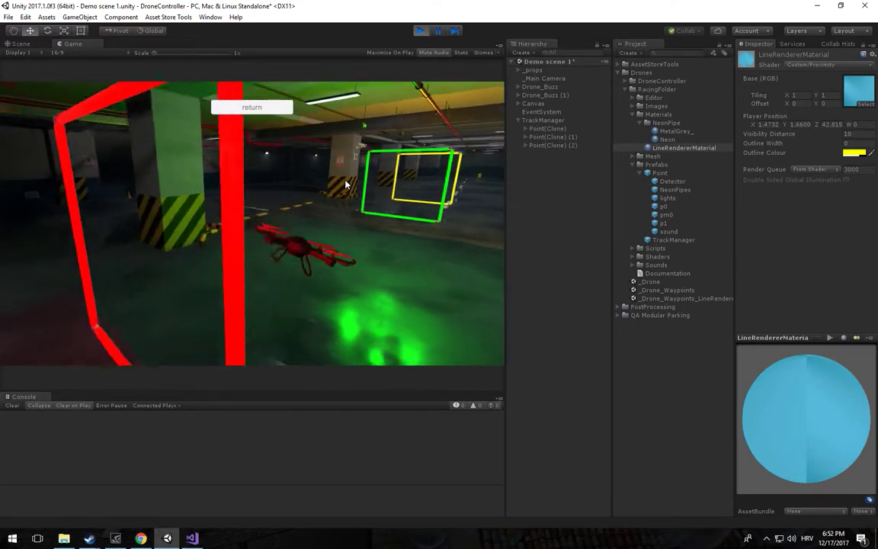
{"action": "key", "text": "w"}
{"action": "key", "text": "l"}
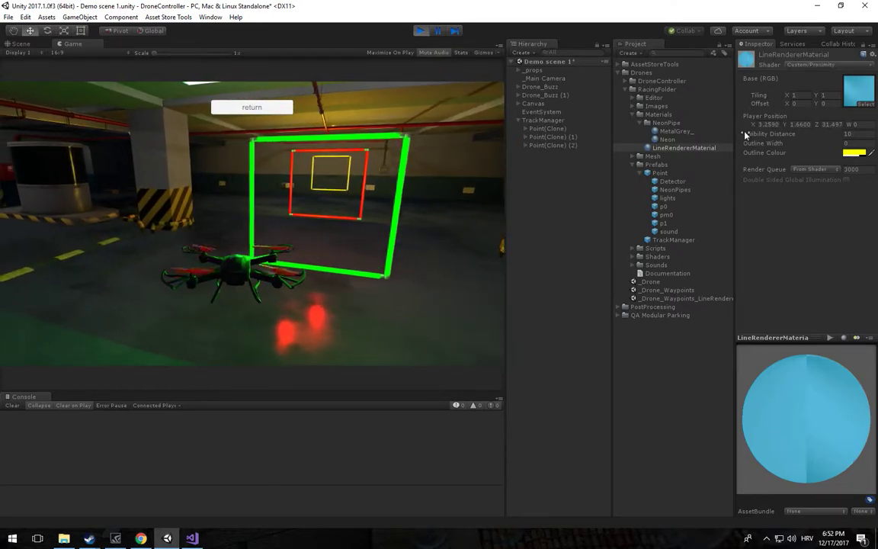
Step: Set LineRendererMaterial's Visibility Distance to 2, and stop the running scene
{"action": "left_click", "coordinate": [788, 135]}
{"action": "left_click_drag", "start_coordinate": [787, 135], "coordinate": [709, 136]}
{"action": "left_click", "coordinate": [861, 135]}
{"action": "type", "text": "2"}
{"action": "key", "text": "Return"}
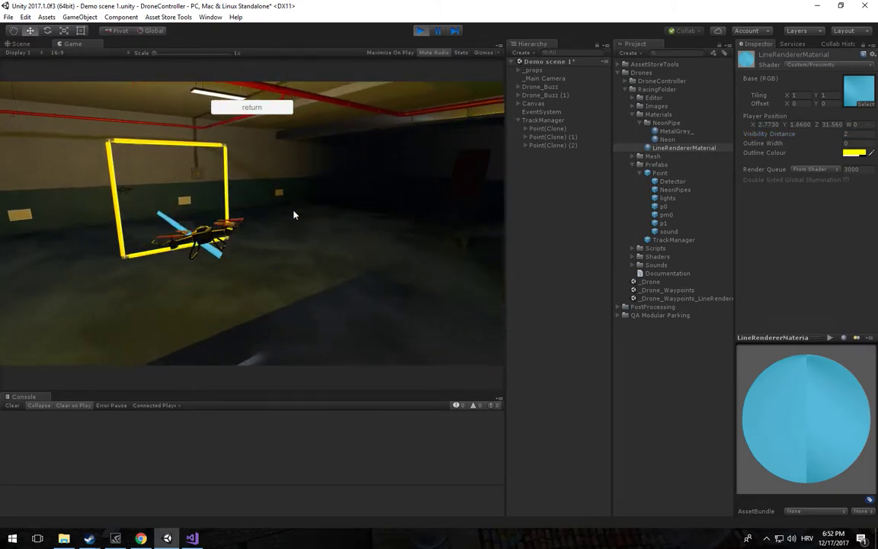
{"action": "key", "text": "ctrl+p"}
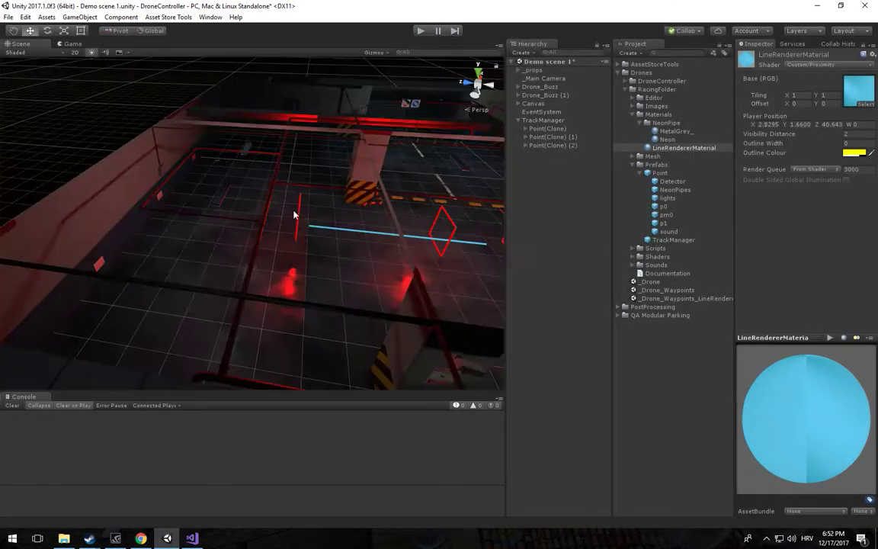
Step: Unmute the game audio and disable TrackManager's waypoint line
{"action": "left_click", "coordinate": [83, 44]}
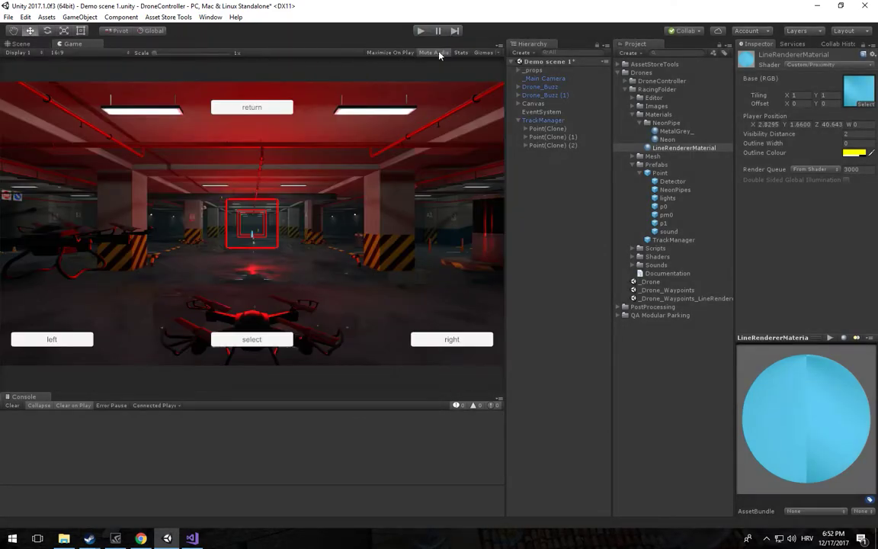
{"action": "left_click", "coordinate": [536, 120]}
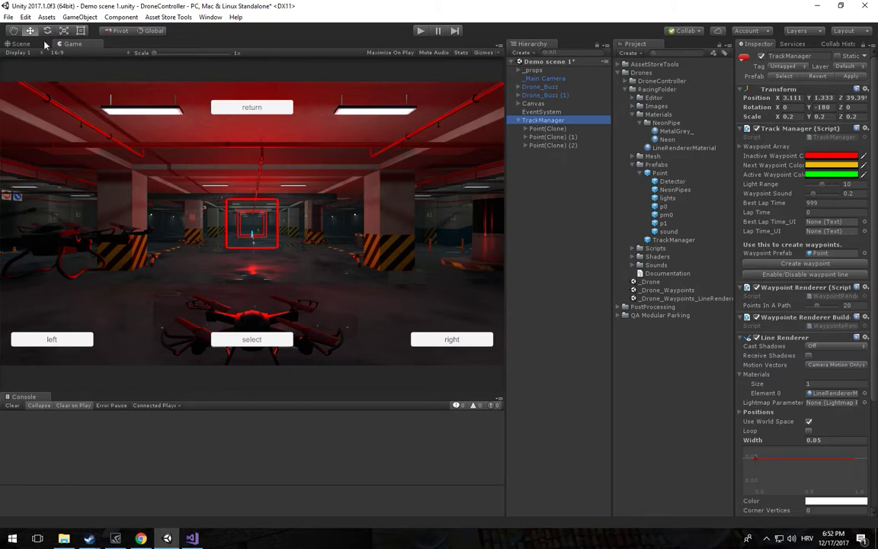
{"action": "left_click", "coordinate": [45, 46]}
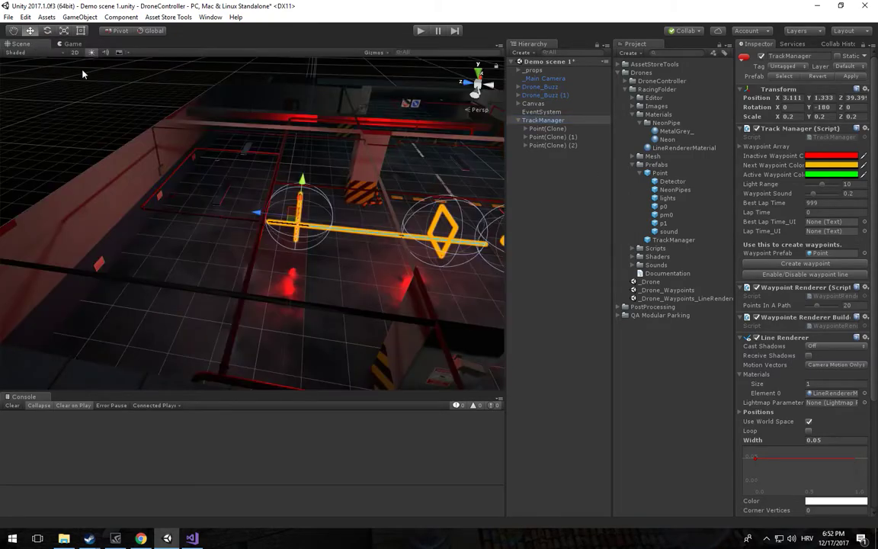
{"action": "left_click", "coordinate": [767, 276]}
{"action": "middle_click_drag", "start_coordinate": [327, 203], "coordinate": [148, 187]}
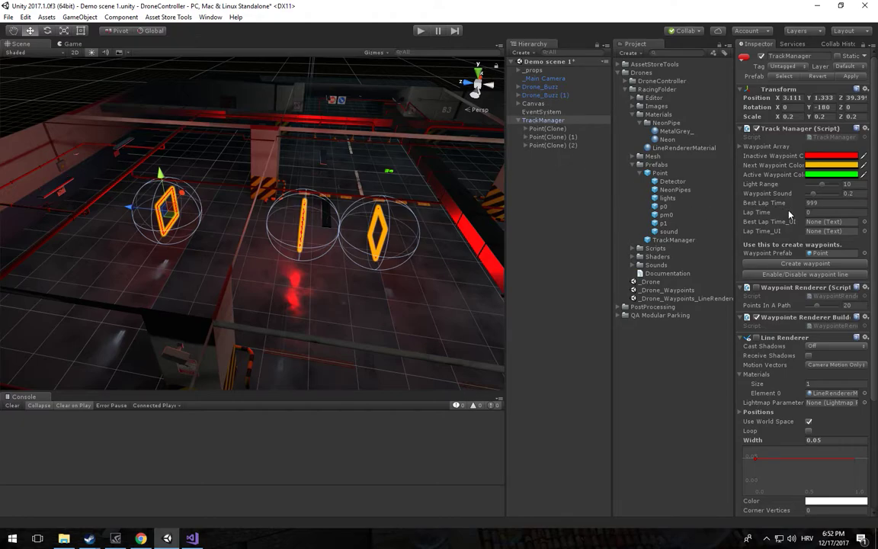
Step: Add a UI Button to the Canvas alongside the left, right, select and return buttons
{"action": "left_click", "coordinate": [71, 44]}
{"action": "left_click", "coordinate": [554, 122]}
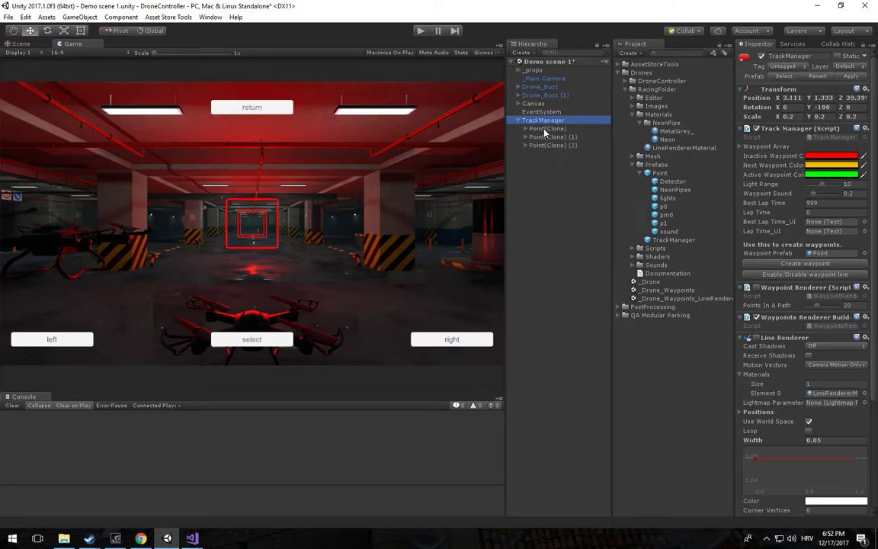
{"action": "left_click", "coordinate": [532, 104]}
{"action": "left_click", "coordinate": [519, 103]}
{"action": "left_click", "coordinate": [535, 120]}
{"action": "right_click", "coordinate": [538, 104]}
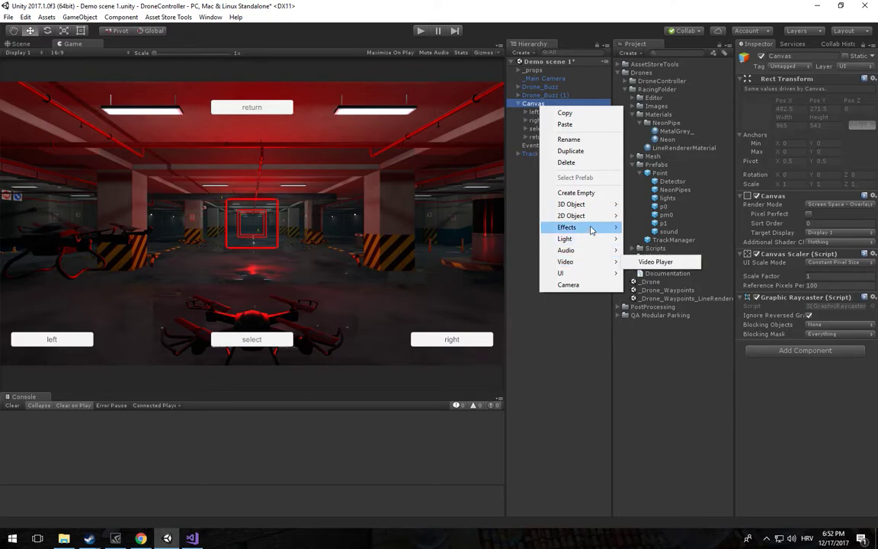
{"action": "mouse_move", "coordinate": [593, 226]}
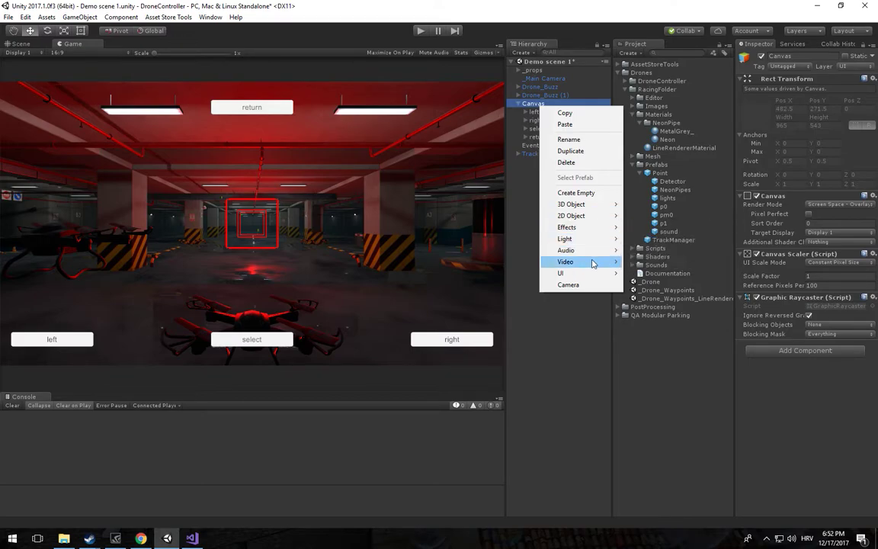
{"action": "mouse_move", "coordinate": [625, 274]}
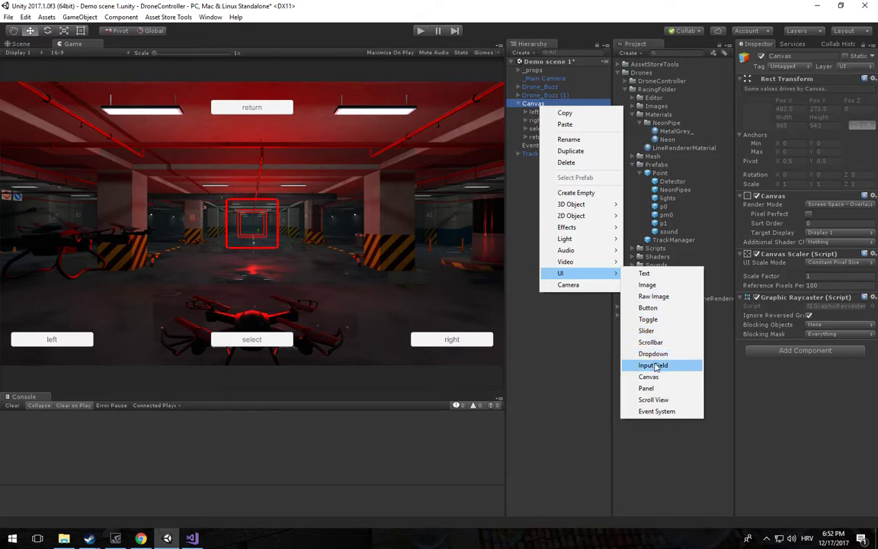
{"action": "left_click", "coordinate": [648, 307]}
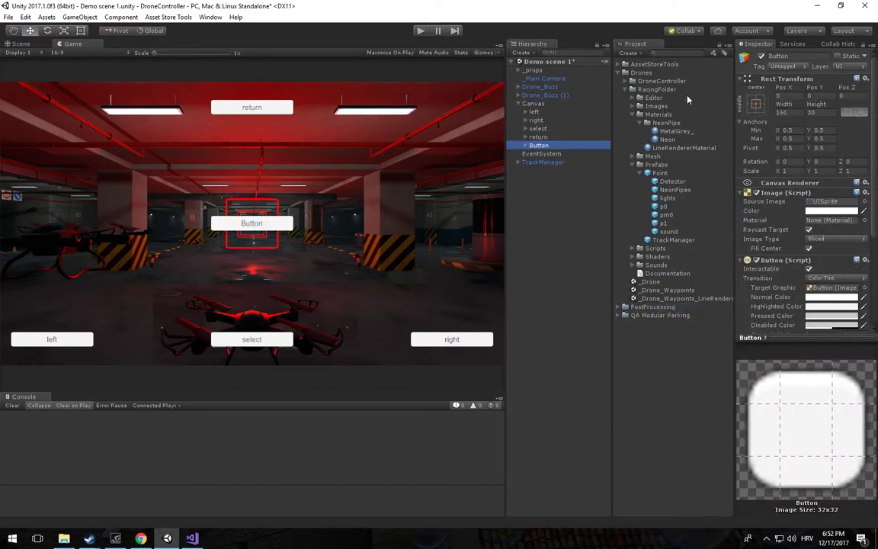
Step: Anchor the new Canvas button to the top right and set its Pos X to -100 and Pos Y to -50
{"action": "left_click", "coordinate": [757, 105]}
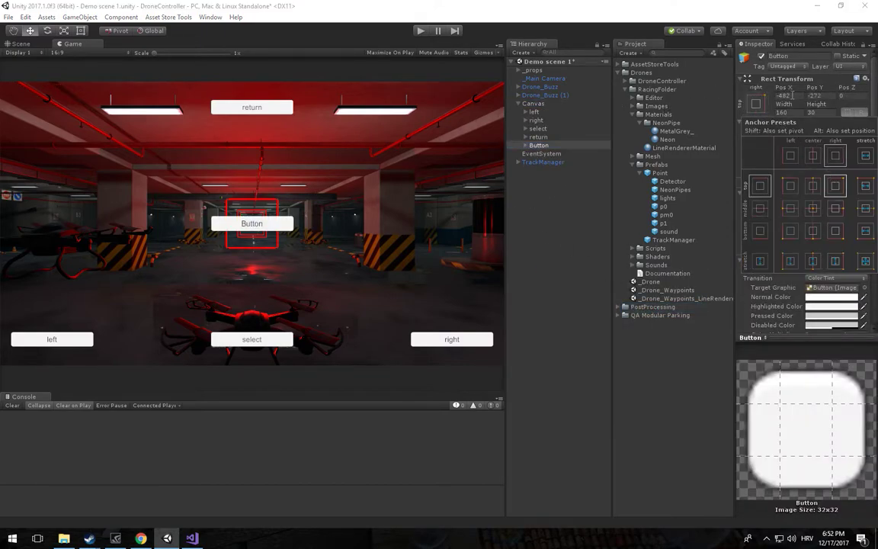
{"action": "left_click", "coordinate": [833, 185]}
{"action": "double_click", "coordinate": [789, 95]}
{"action": "type", "text": "-100"}
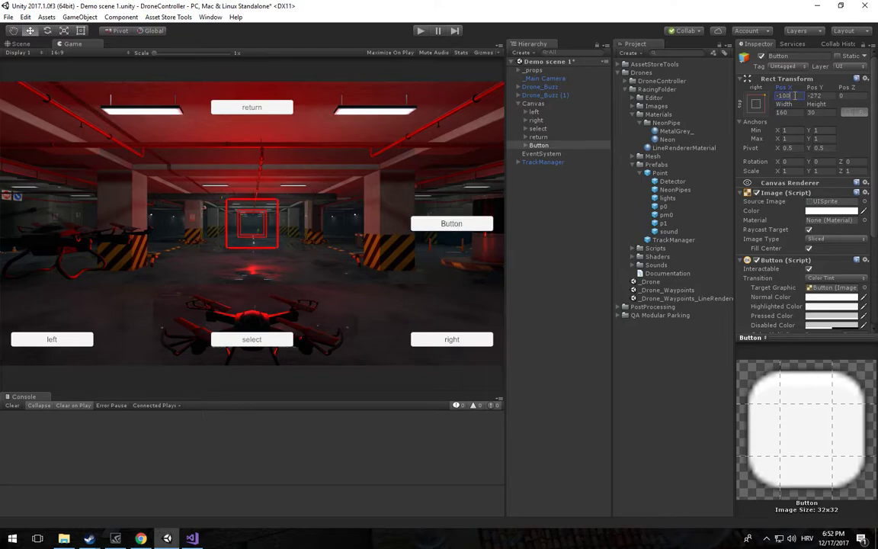
{"action": "left_click_drag", "start_coordinate": [822, 90], "coordinate": [831, 76]}
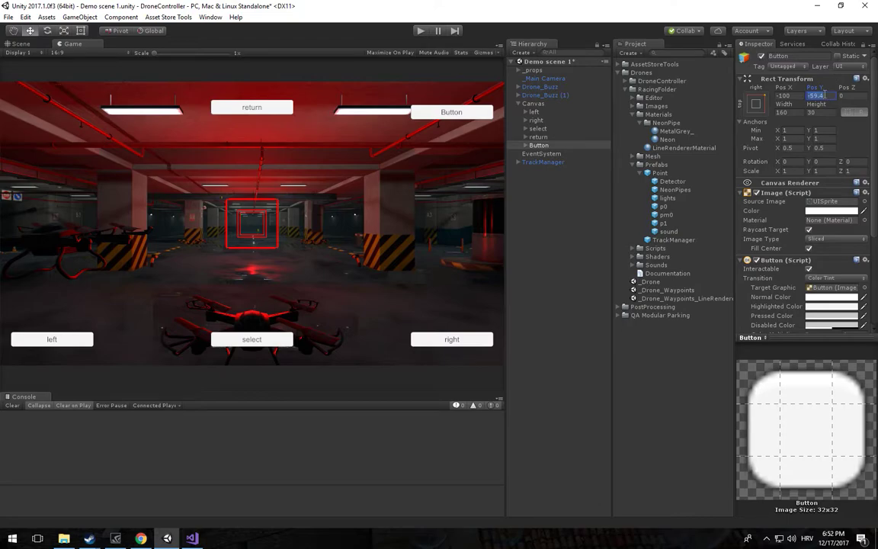
{"action": "type", "text": "-50"}
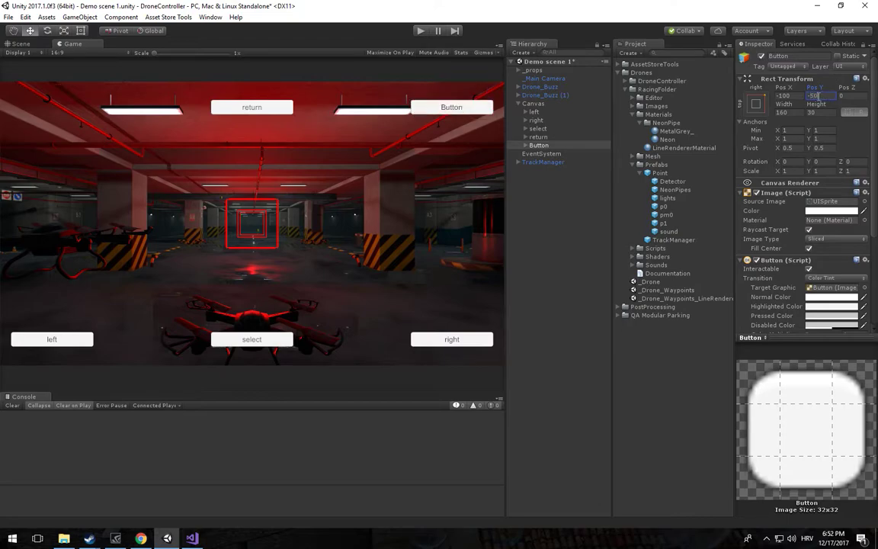
Step: Duplicate the new Canvas button and rename the original to topscore
{"action": "left_click", "coordinate": [539, 146]}
{"action": "key", "text": "ctrl+d"}
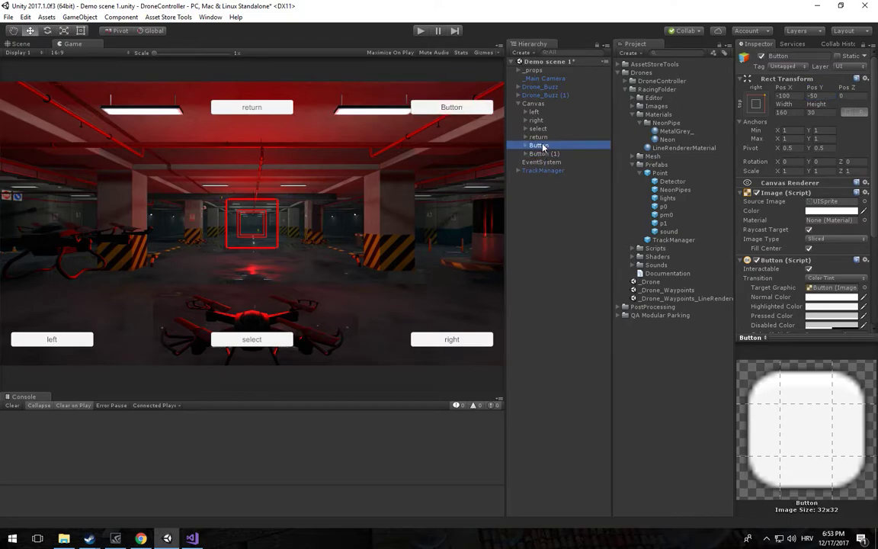
{"action": "key", "text": "F2"}
{"action": "type", "text": "topscore"}
{"action": "key", "text": "Return"}
Step: Rename the duplicated button to currentlapscore and set its Pos Y to -100
{"action": "left_click", "coordinate": [545, 154]}
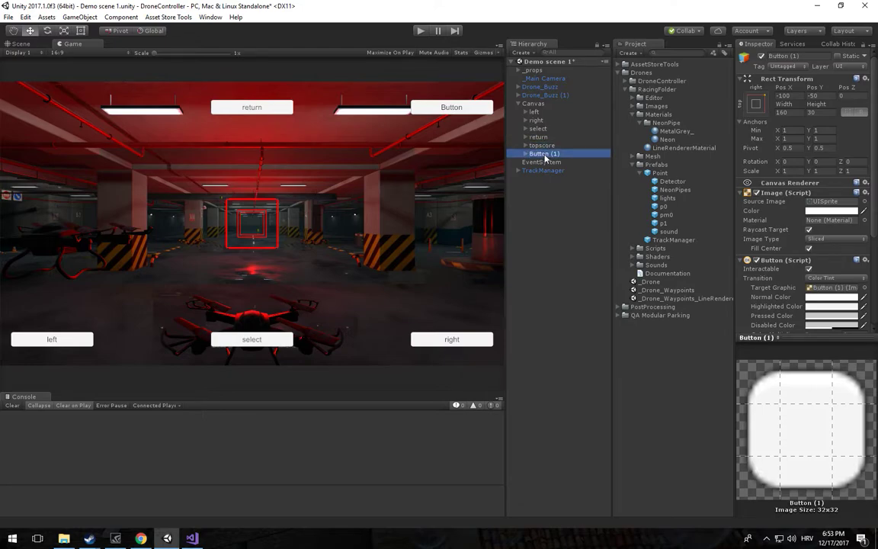
{"action": "key", "text": "F2"}
{"action": "type", "text": "currentlapsco"}
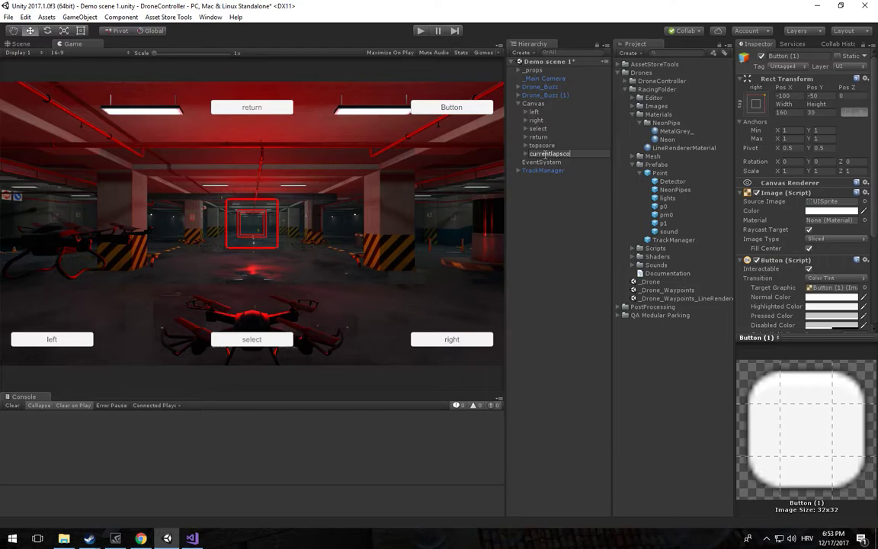
{"action": "type", "text": "re"}
{"action": "key", "text": "Return"}
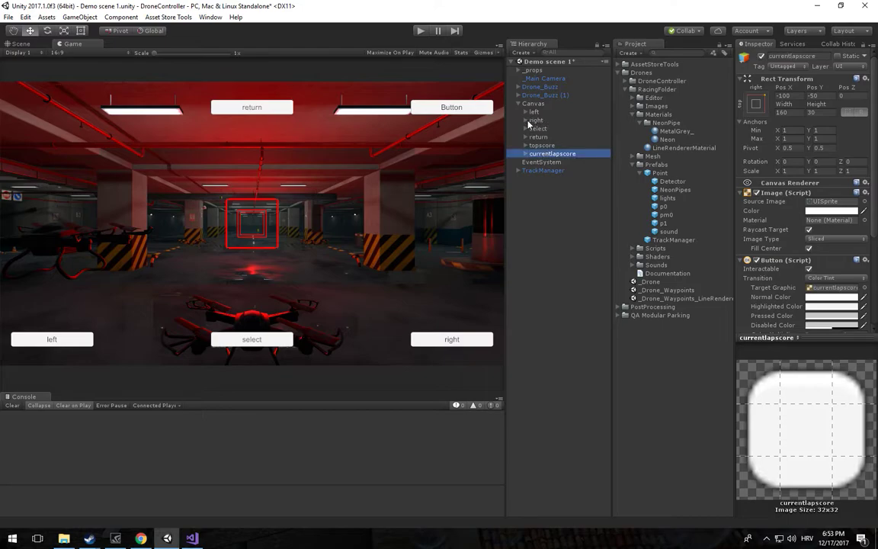
{"action": "left_click", "coordinate": [819, 96]}
{"action": "type", "text": "-100"}
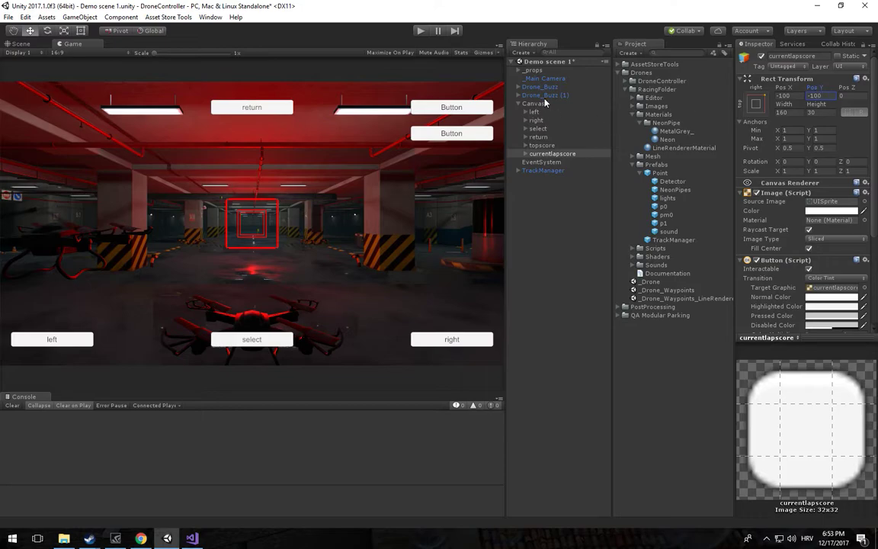
Step: Assign topscore's Text to TrackManager's Best Lap Time_UI and currentlapscore's Text to its Lap Time_UI
{"action": "left_click", "coordinate": [542, 169]}
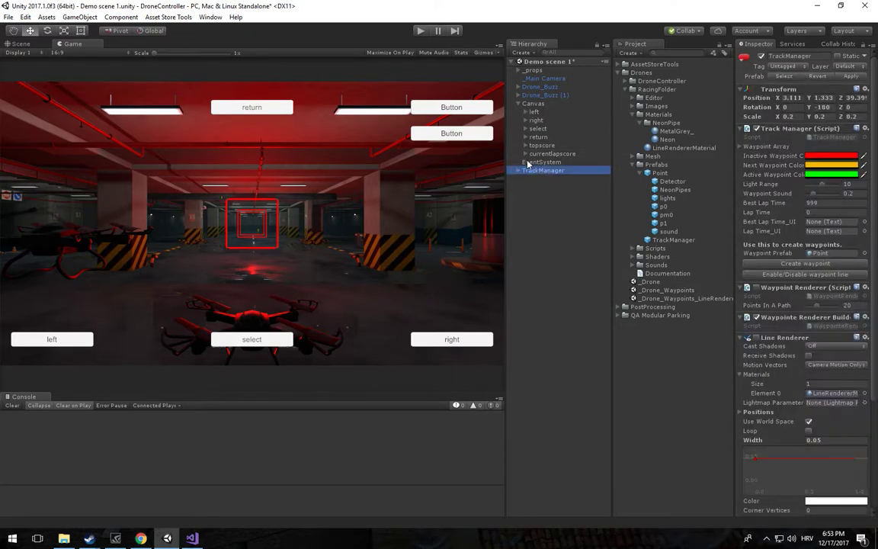
{"action": "left_click", "coordinate": [818, 222]}
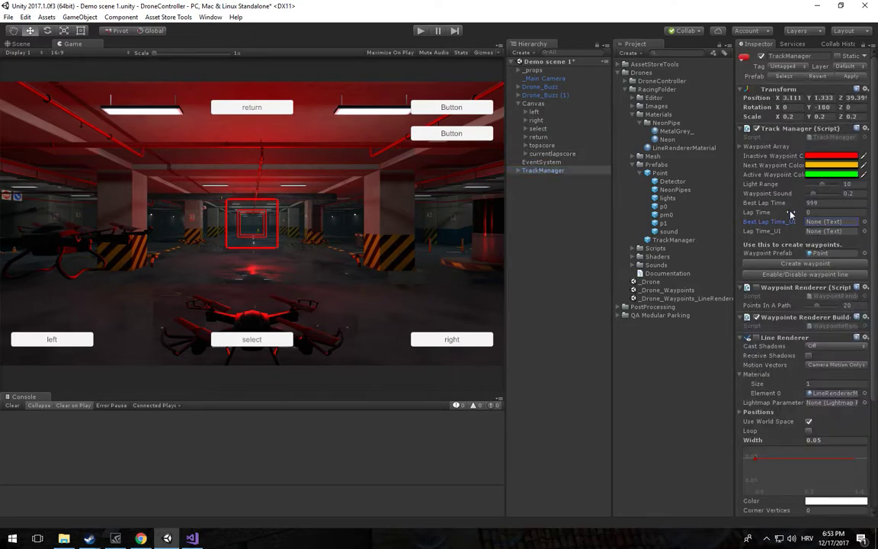
{"action": "left_click", "coordinate": [526, 145]}
{"action": "left_click_drag", "start_coordinate": [545, 158], "coordinate": [833, 221]}
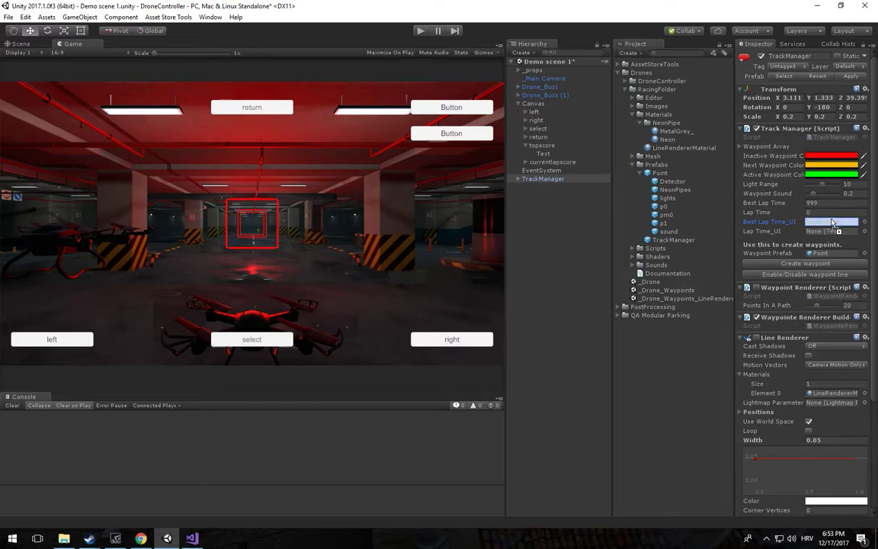
{"action": "left_click_drag", "start_coordinate": [833, 221], "coordinate": [826, 225]}
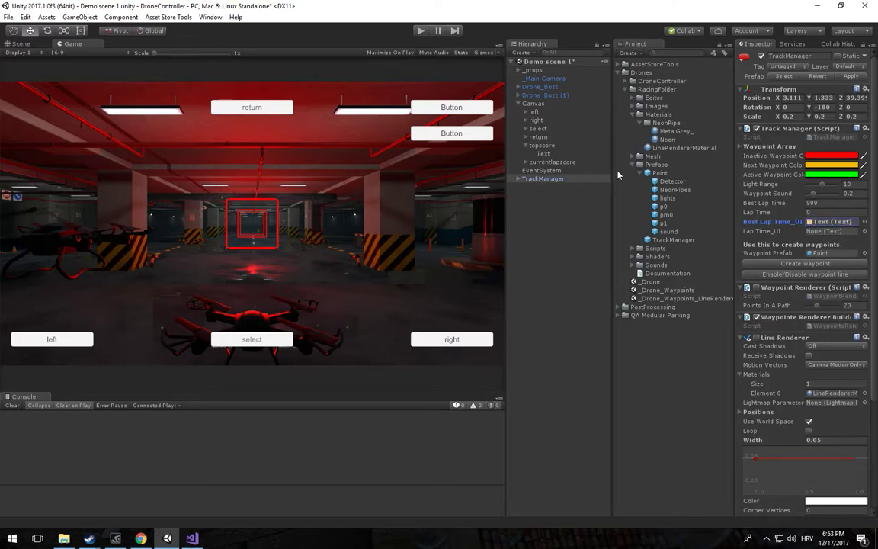
{"action": "left_click", "coordinate": [525, 163]}
{"action": "left_click_drag", "start_coordinate": [543, 171], "coordinate": [833, 239]}
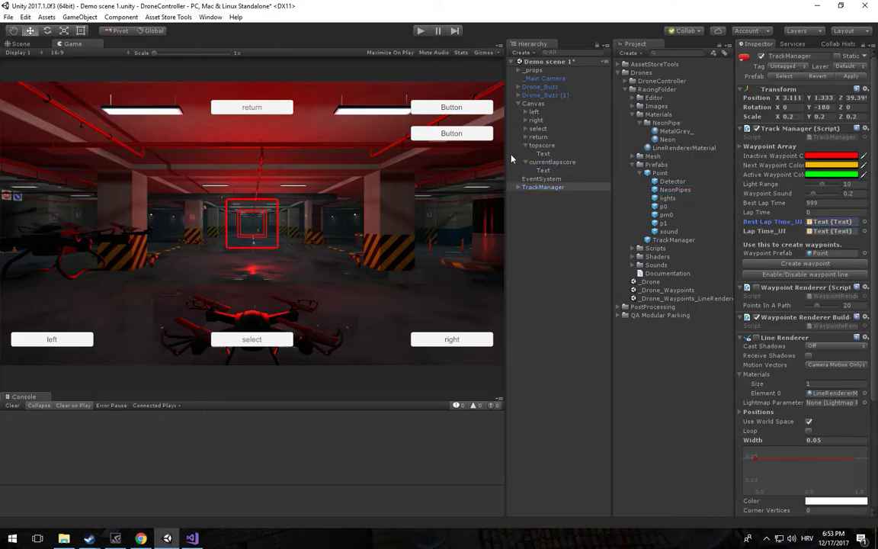
Step: Run the scene, select the drone and fly laps through the waypoint gates to test the lap time displays
{"action": "left_click", "coordinate": [420, 31]}
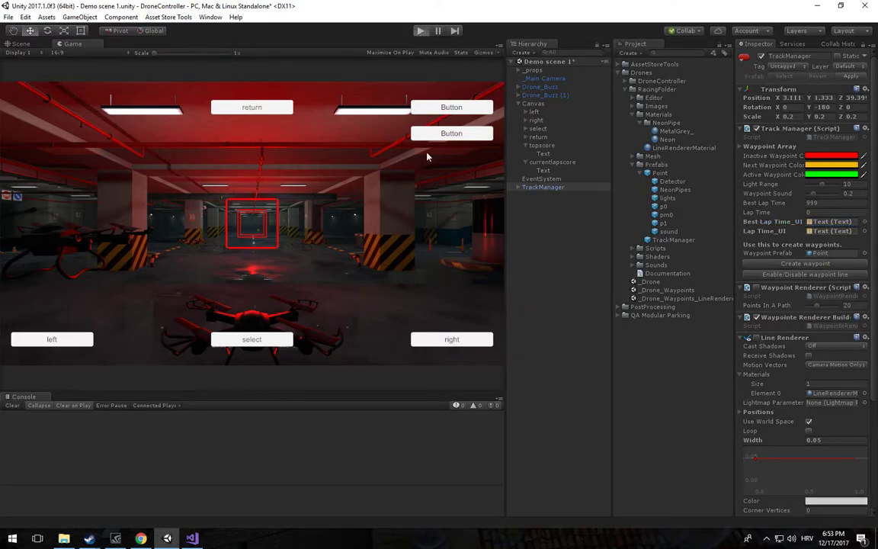
{"action": "left_click", "coordinate": [255, 340]}
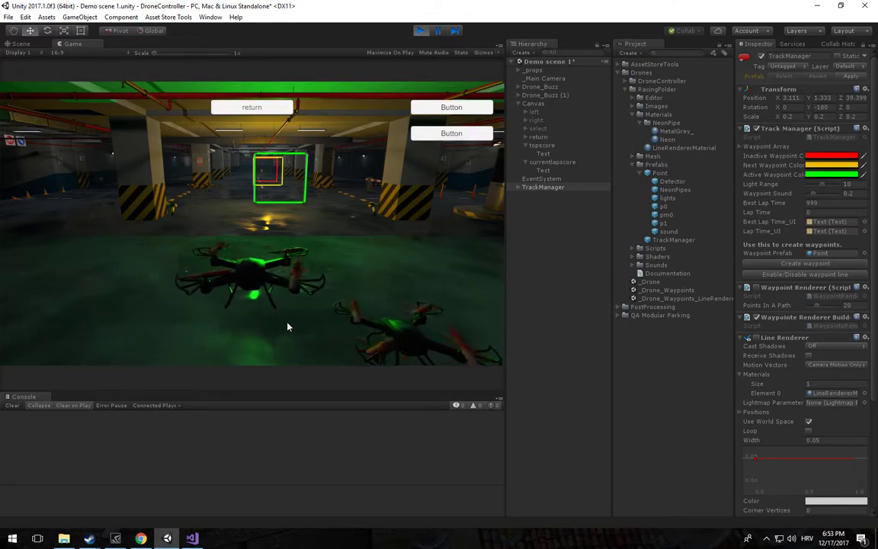
{"action": "key", "text": "w"}
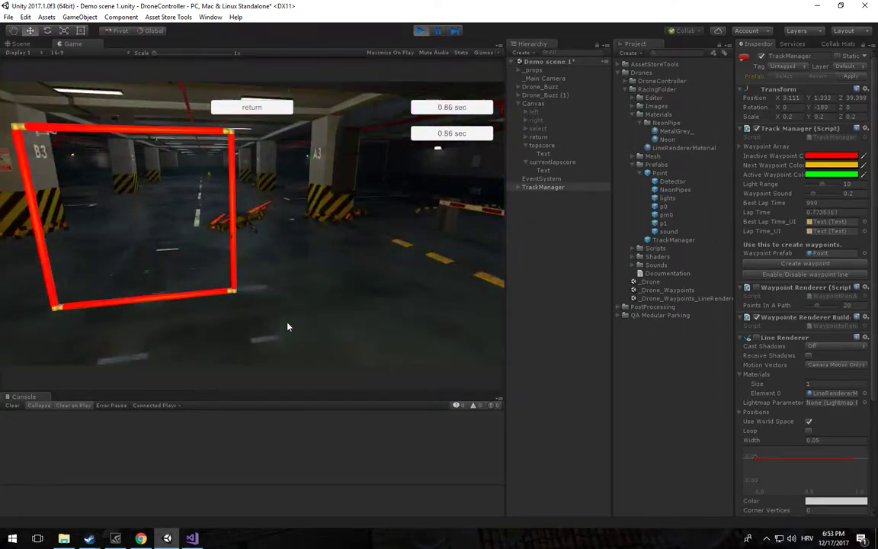
{"action": "key", "text": "l"}
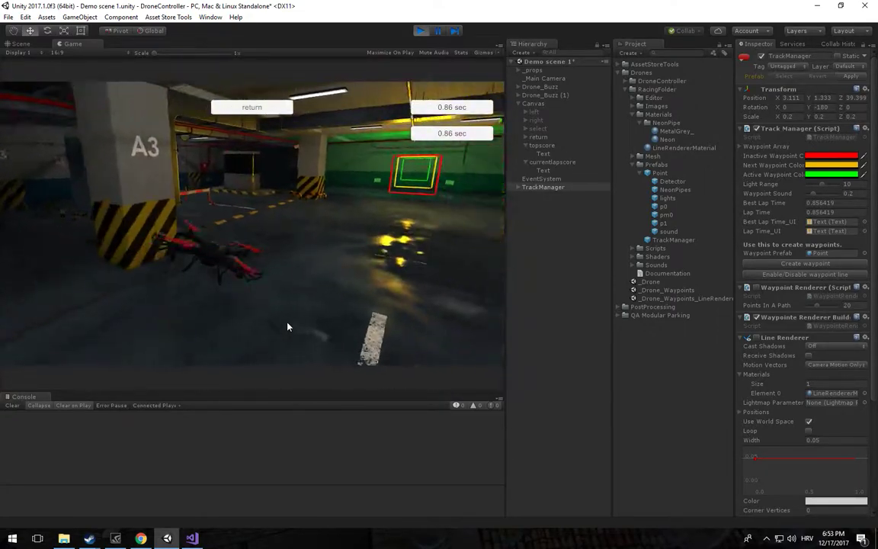
{"action": "key", "text": "w"}
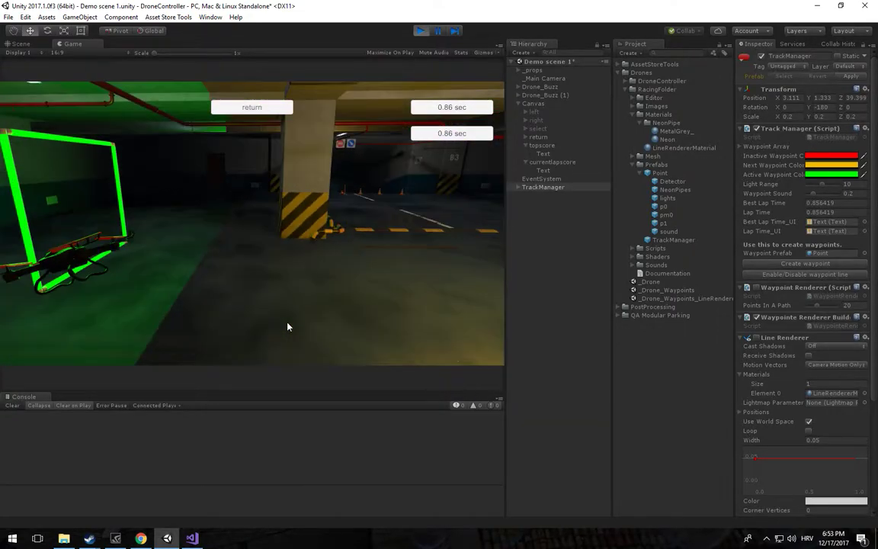
{"action": "key", "text": "w"}
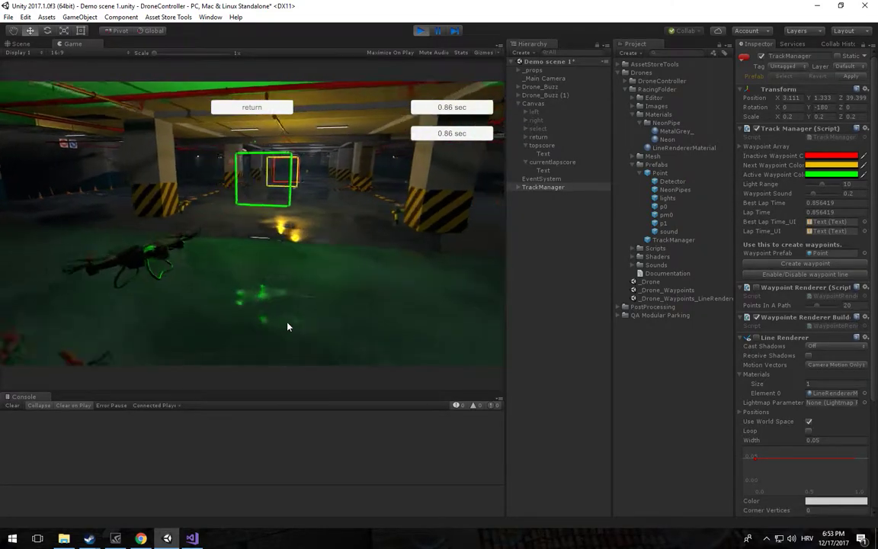
{"action": "key", "text": "w"}
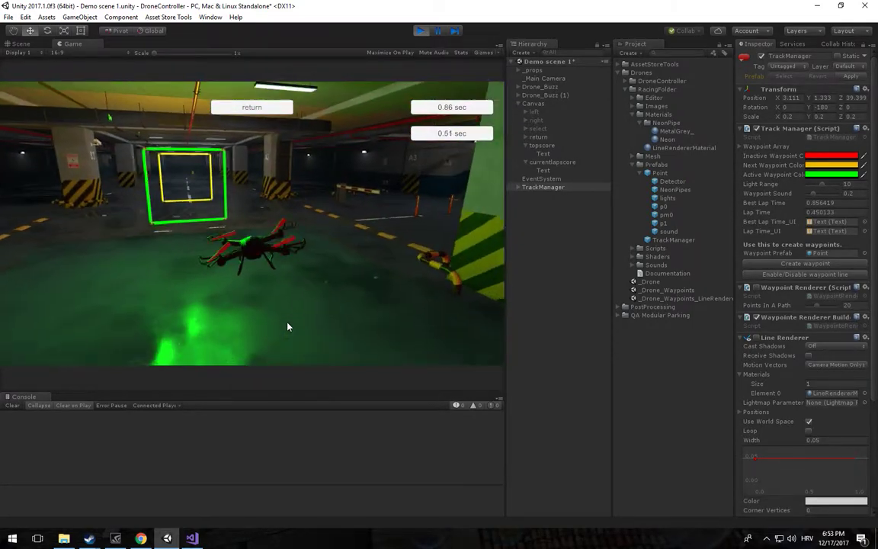
{"action": "key", "text": "w"}
{"action": "key", "text": "a"}
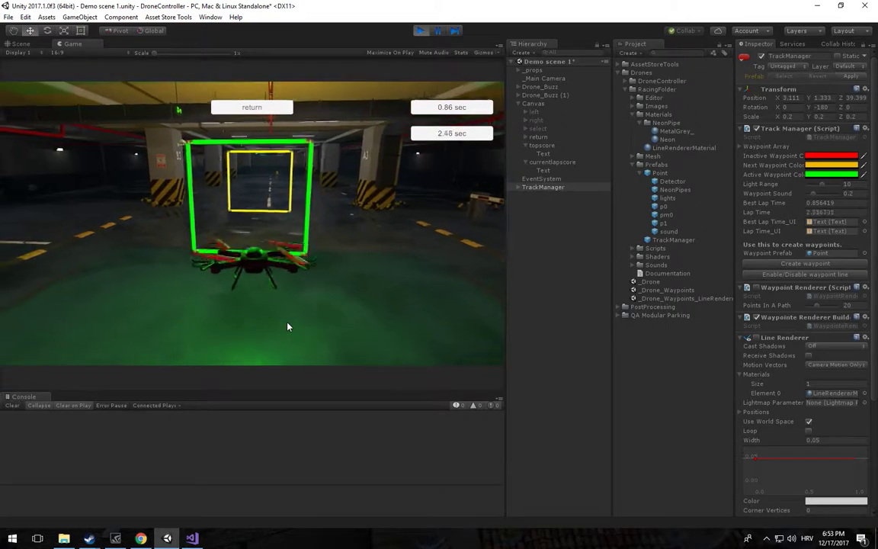
{"action": "key", "text": "w"}
{"action": "key", "text": "l"}
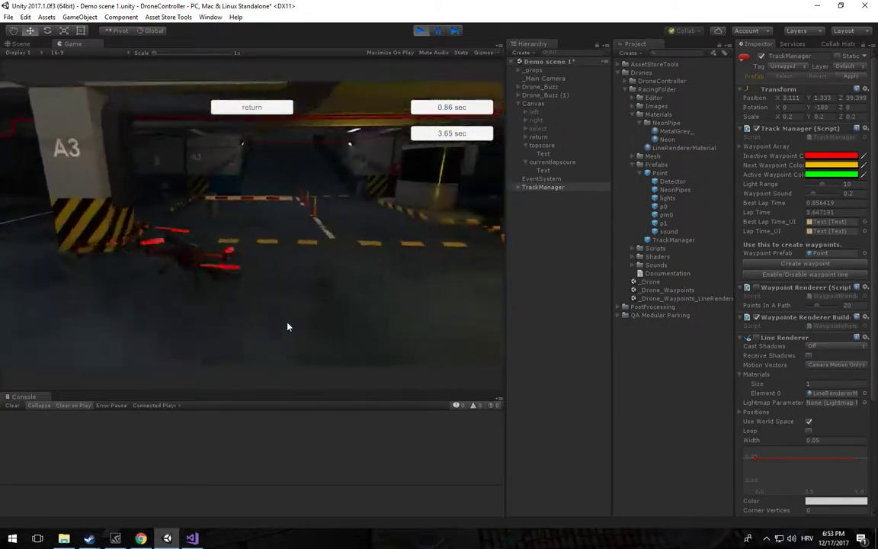
{"action": "key", "text": "l"}
{"action": "key", "text": "w"}
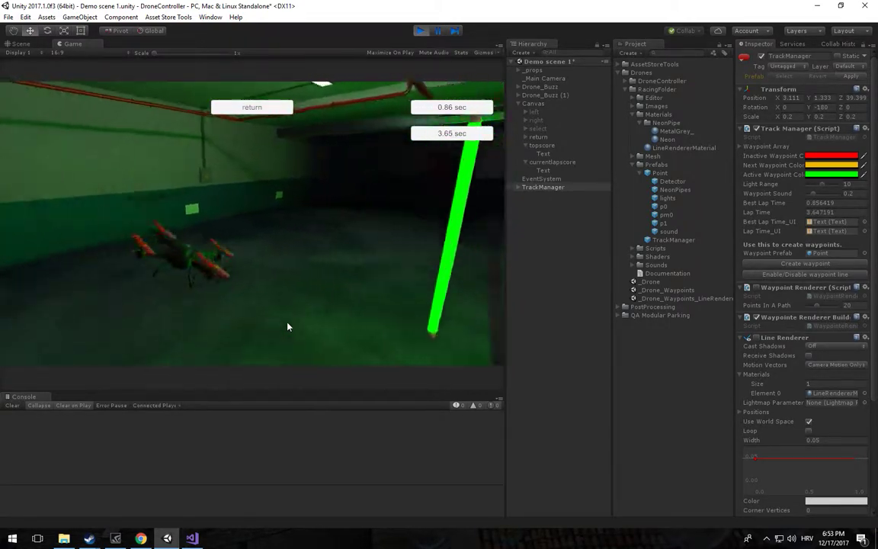
{"action": "key", "text": "l"}
{"action": "key", "text": "w"}
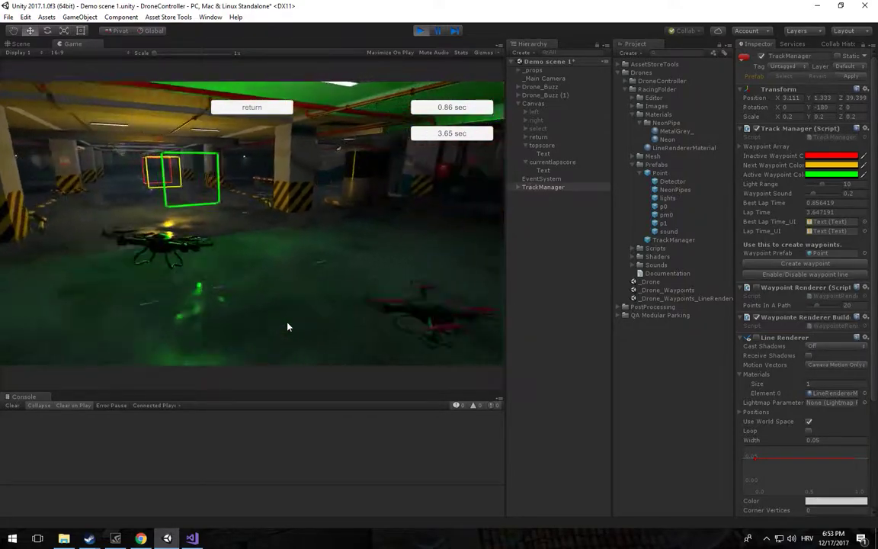
{"action": "key", "text": "w"}
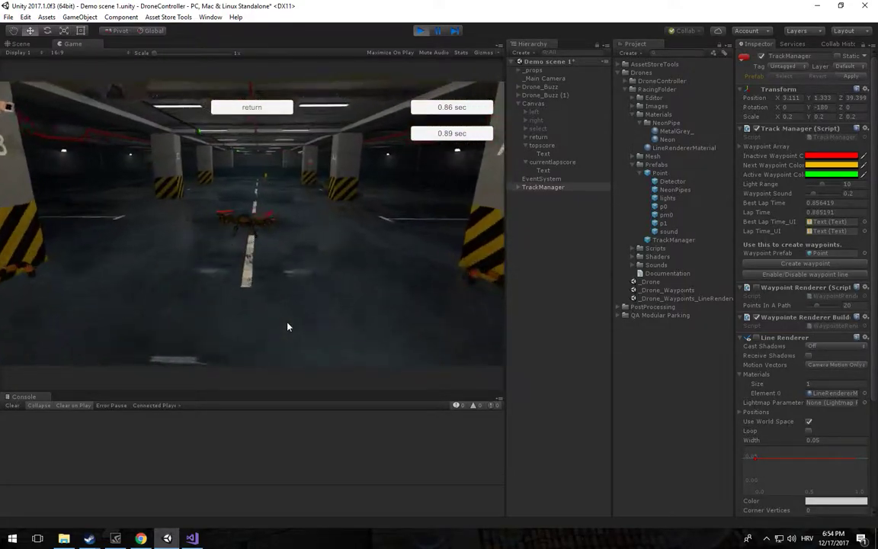
{"action": "key", "text": "l"}
{"action": "key", "text": "w"}
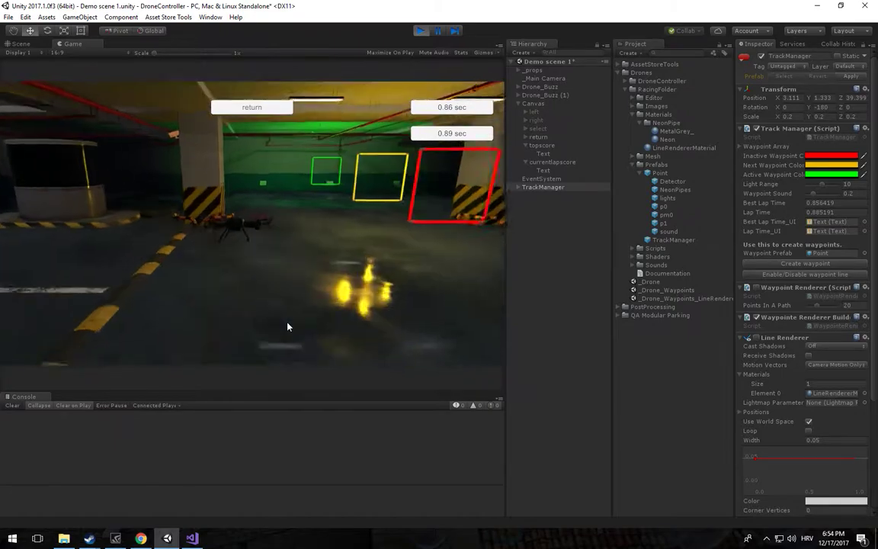
{"action": "key", "text": "w"}
{"action": "key", "text": "l"}
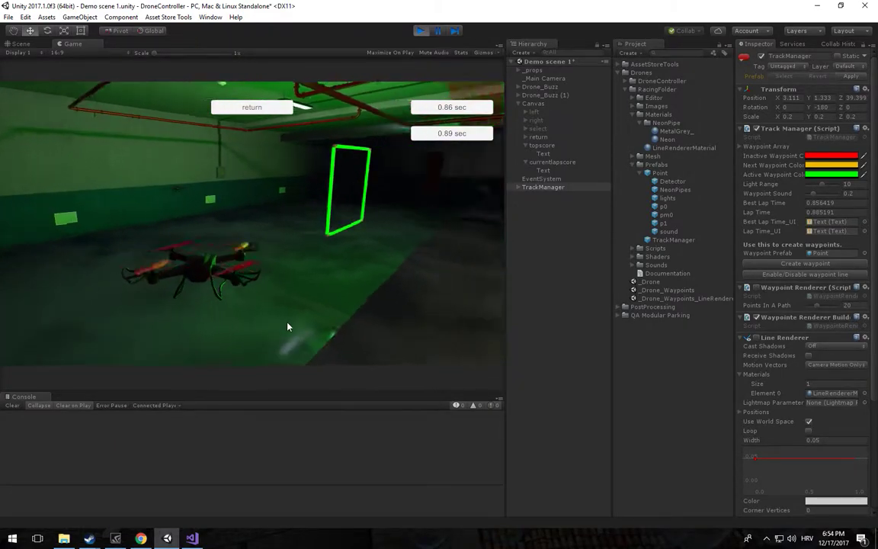
{"action": "key", "text": "l"}
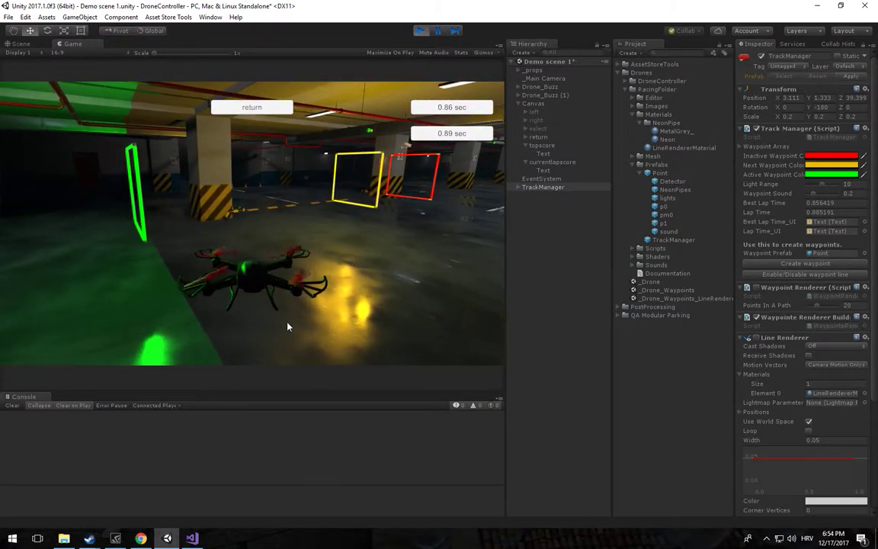